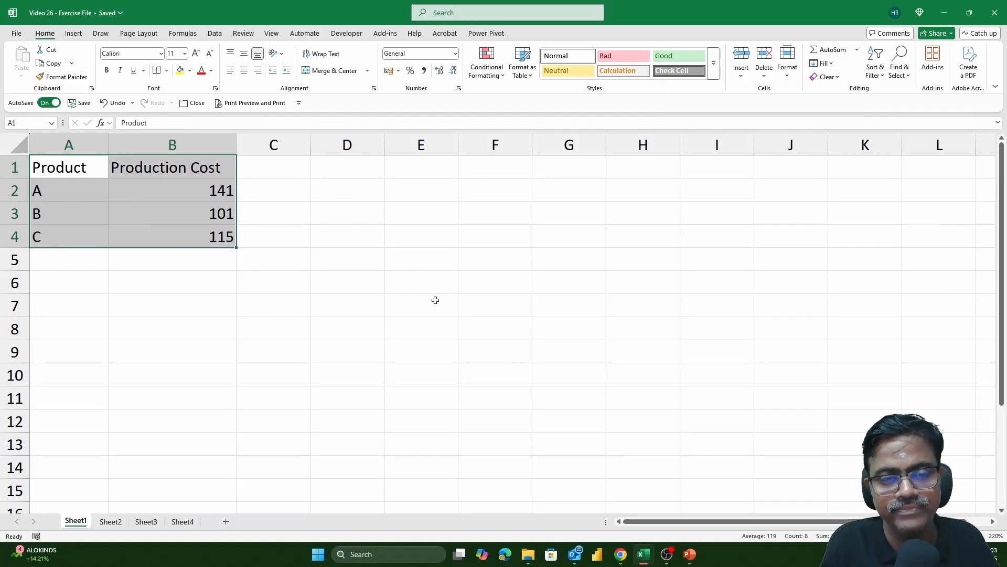
- Enter a SUM formula in cell F1 that totals the production costs in B2:B4
{"action": "left_click", "coordinate": [499, 176]}
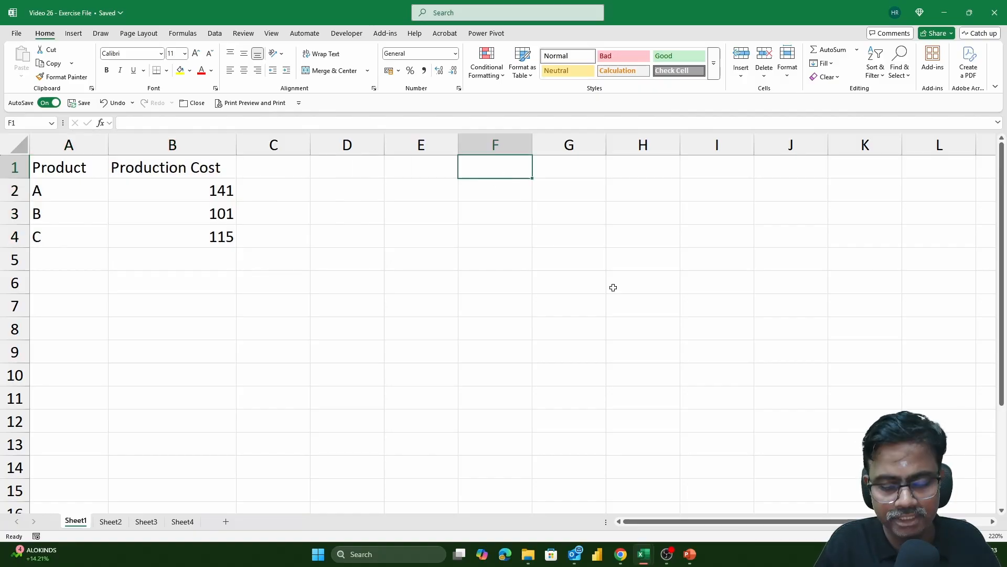
{"action": "type", "text": "=sum"}
{"action": "key", "text": "Tab"}
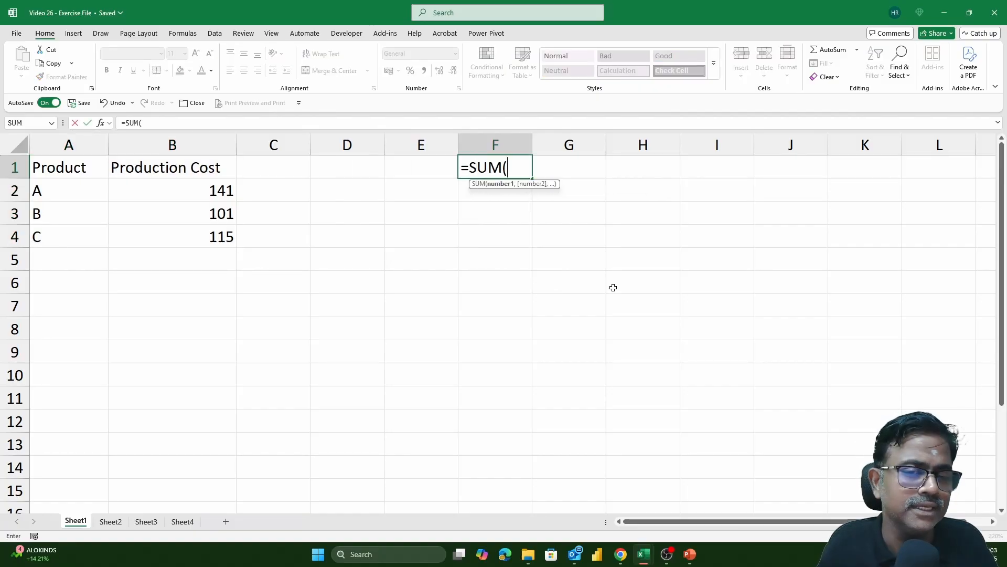
{"action": "left_click_drag", "start_coordinate": [220, 194], "coordinate": [218, 231]}
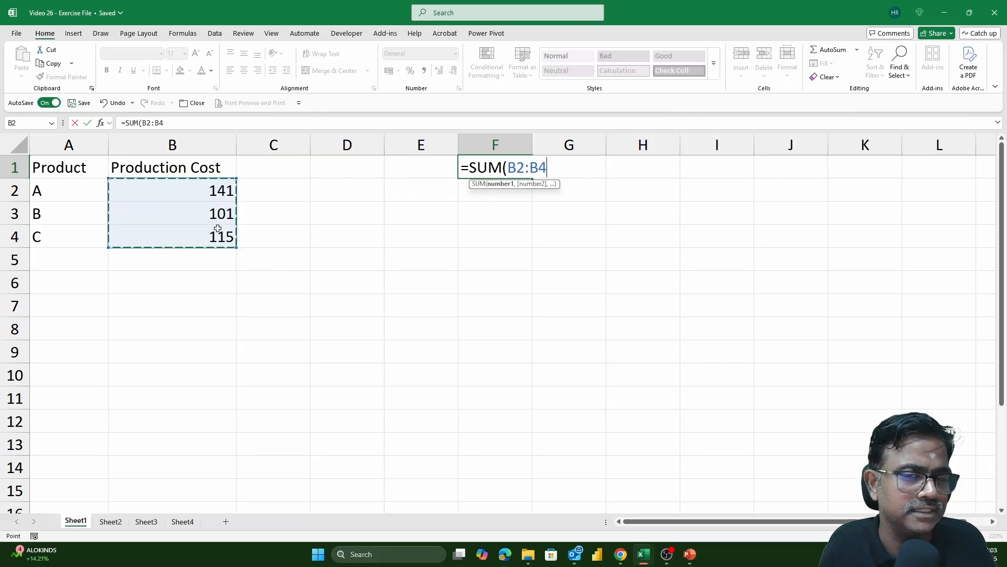
{"action": "type", "text": ")"}
{"action": "key", "text": "Return"}
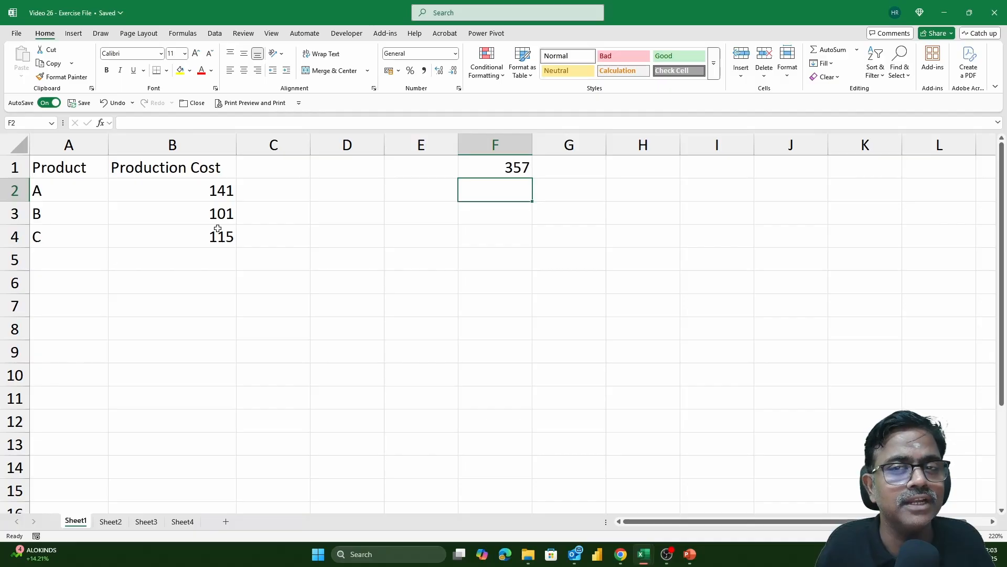
- Add product D with a production cost of 100 in row 5, directly below product C
{"action": "key", "text": "Left"}
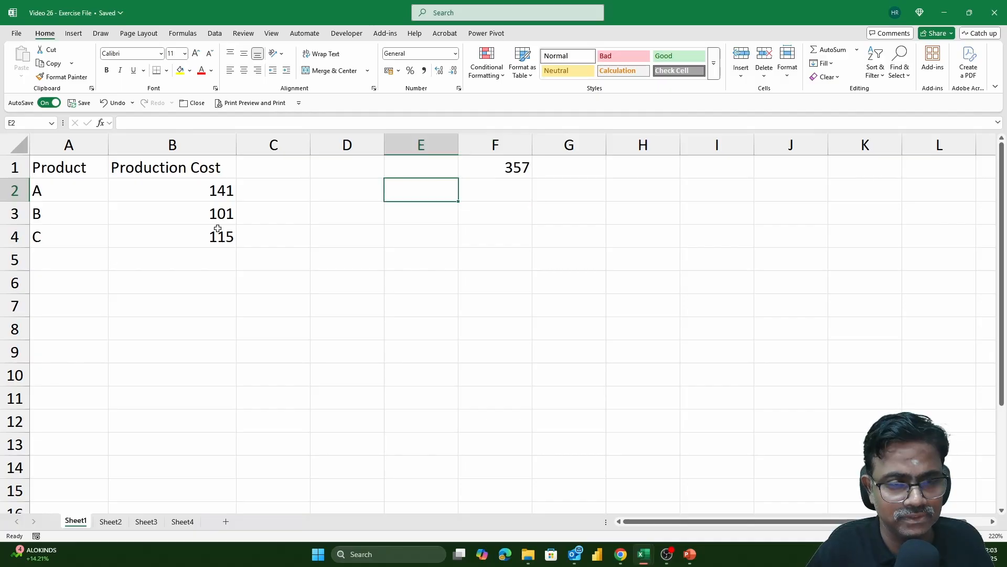
{"action": "key", "text": "Left"}
{"action": "key", "text": "Left"}
{"action": "key", "text": "Left"}
{"action": "key", "text": "Left"}
{"action": "key", "text": "Down"}
{"action": "key", "text": "Down"}
{"action": "key", "text": "Down"}
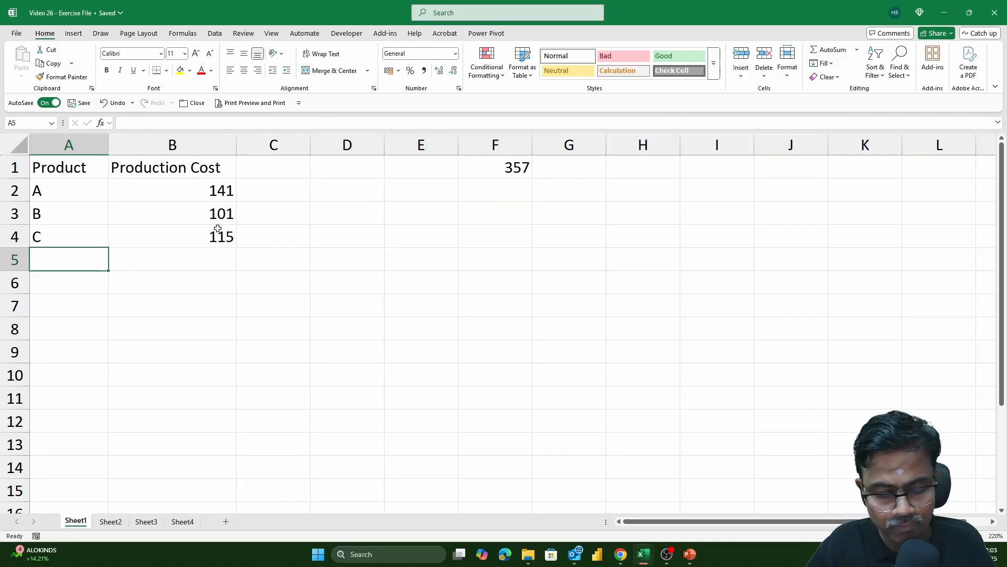
{"action": "type", "text": "D"}
{"action": "key", "text": "Tab"}
{"action": "type", "text": "100"}
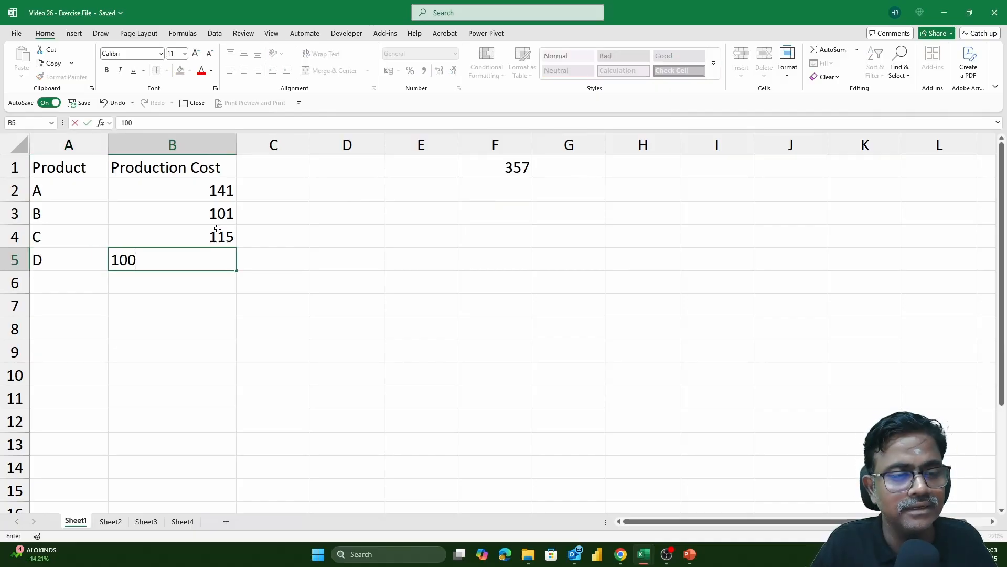
{"action": "key", "text": "Return"}
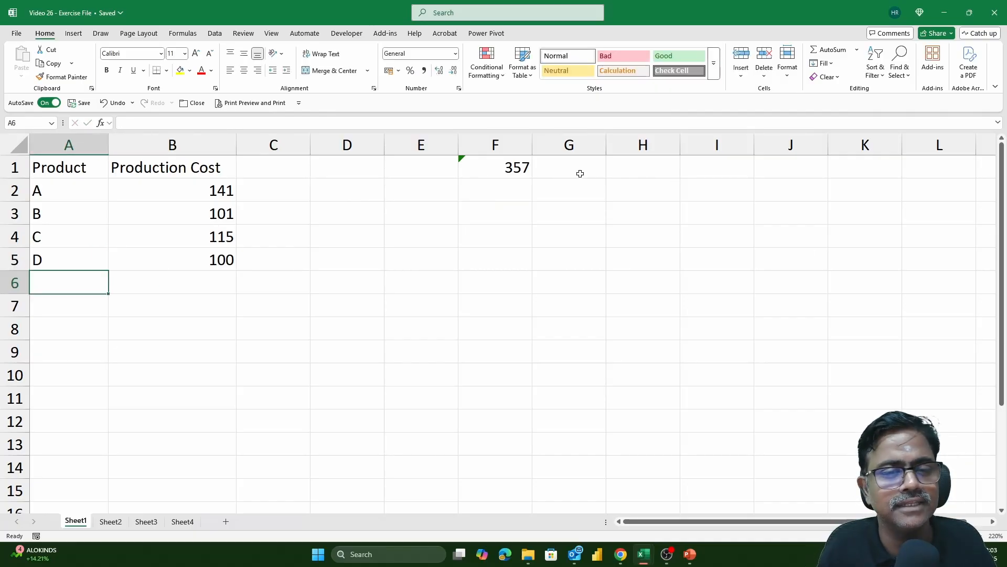
- Examine which cells the SUM formula in F1 references, leaving the formula as it is
{"action": "left_click", "coordinate": [504, 169]}
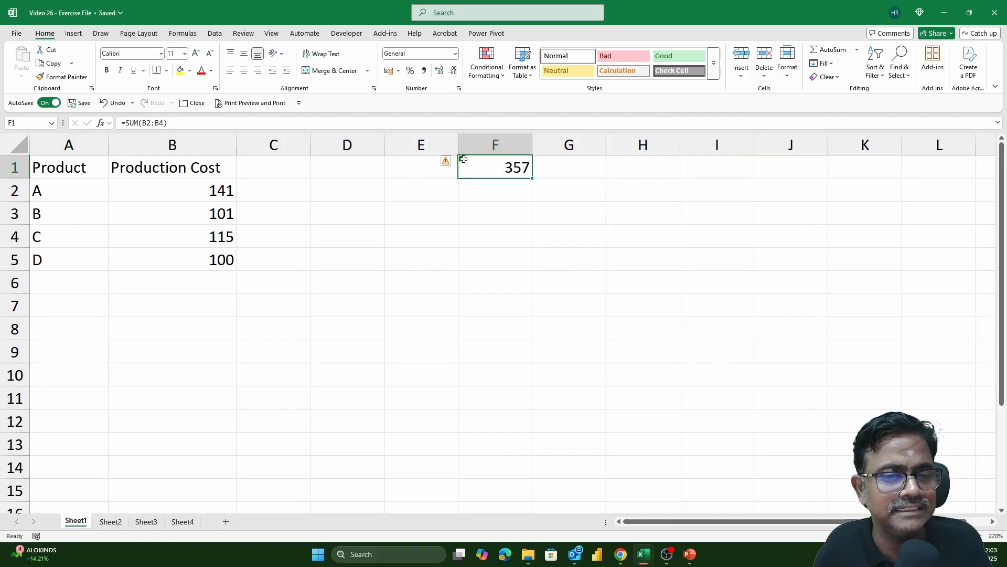
{"action": "double_click", "coordinate": [508, 170]}
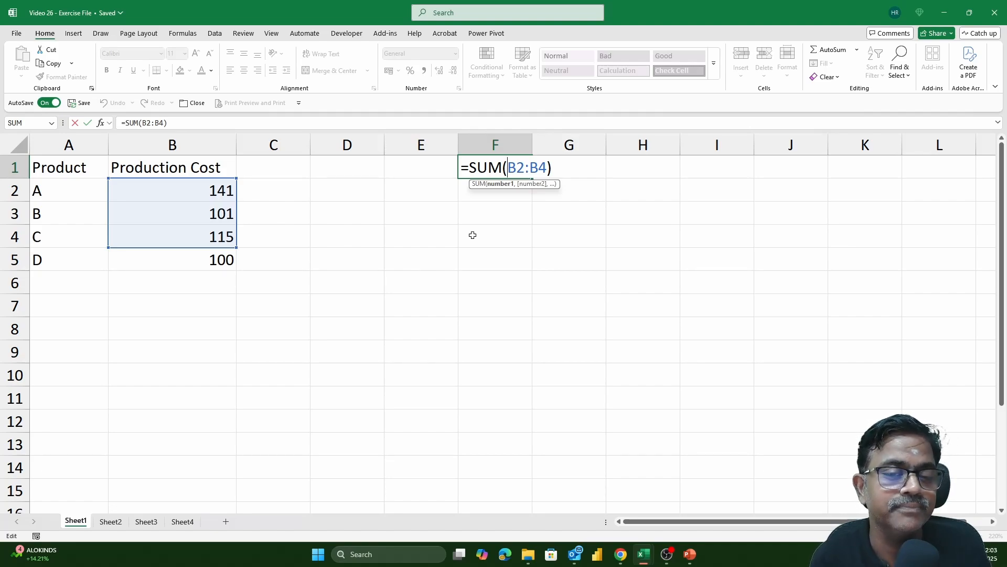
{"action": "key", "text": "ctrl+Return"}
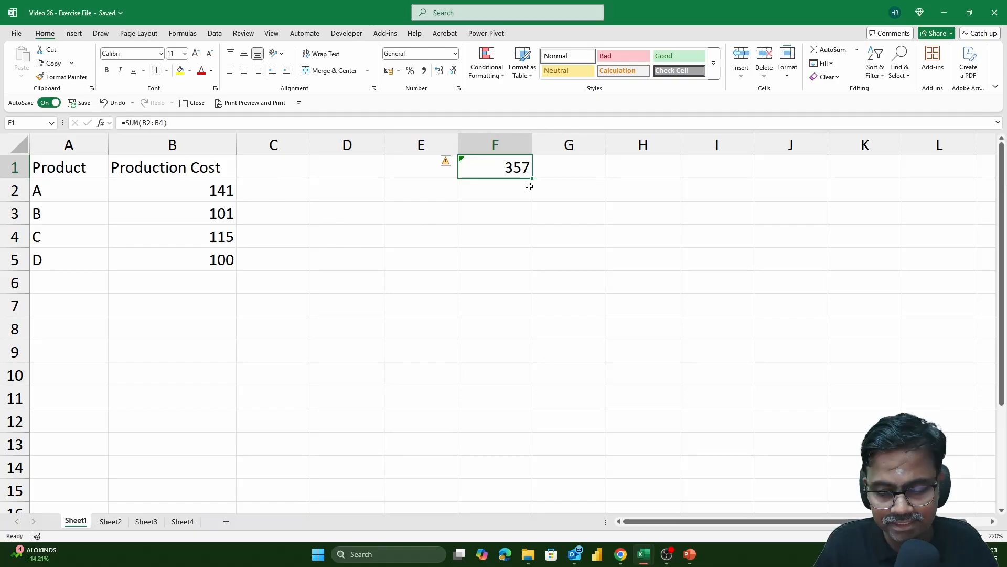
- Try to replace the formula in F1 with a SUM over the entire column B
{"action": "type", "text": "=SUM("}
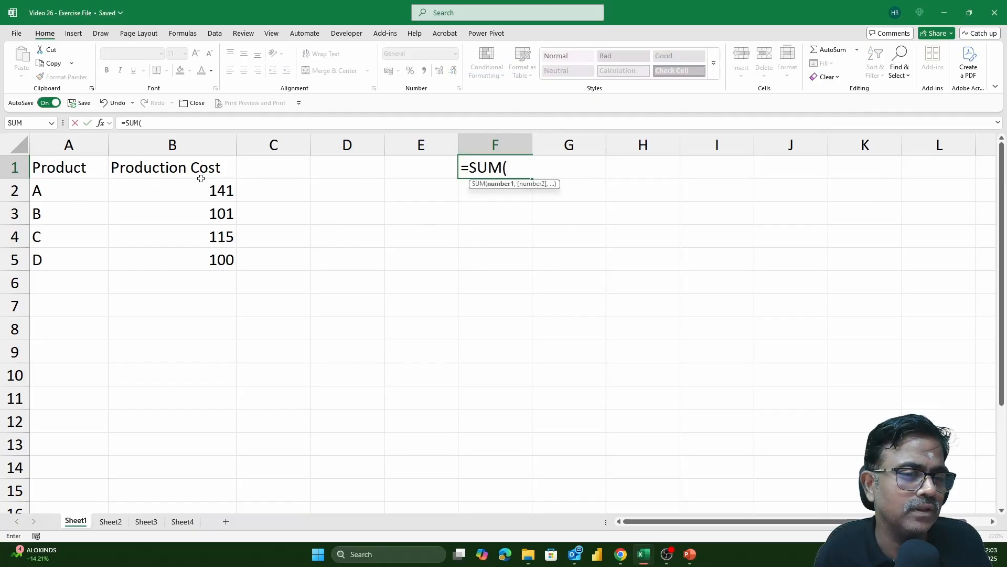
{"action": "left_click", "coordinate": [201, 150]}
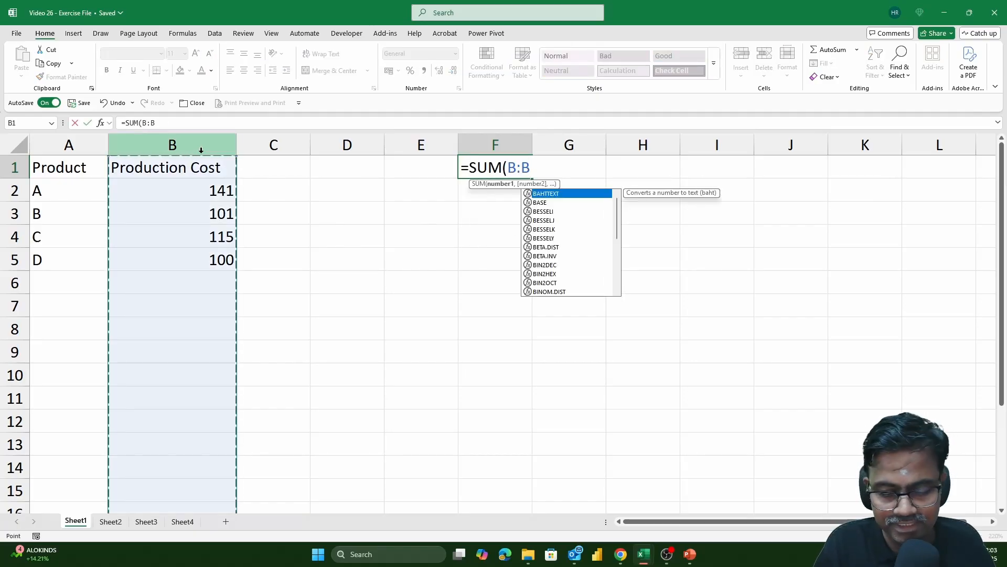
{"action": "type", "text": ")"}
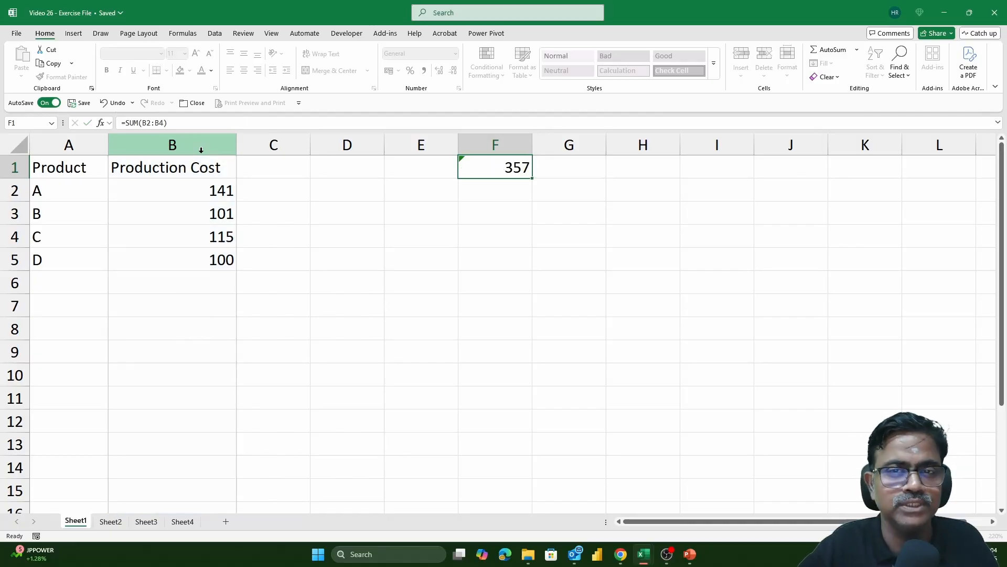
- Clear the formula in F1 and the product D entry in A5:B5
{"action": "key", "text": "Delete"}
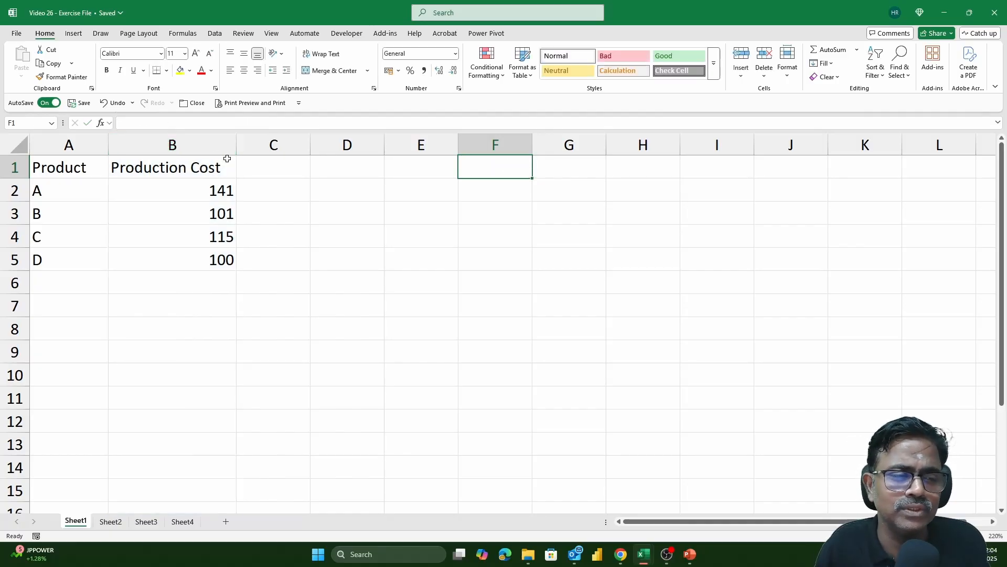
{"action": "left_click", "coordinate": [91, 257]}
{"action": "left_click_drag", "start_coordinate": [91, 257], "coordinate": [184, 256]}
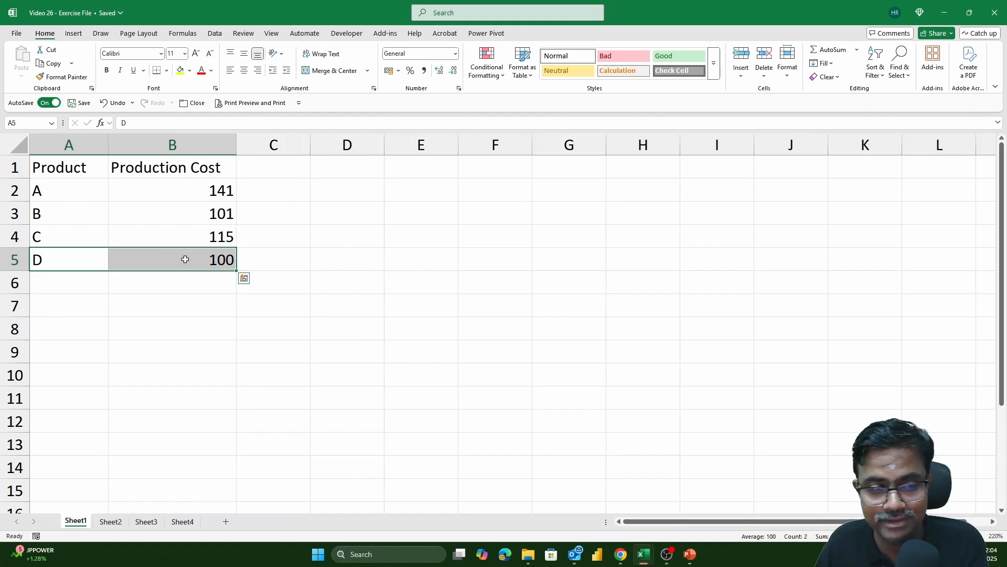
{"action": "key", "text": "Delete"}
{"action": "left_click", "coordinate": [176, 209]}
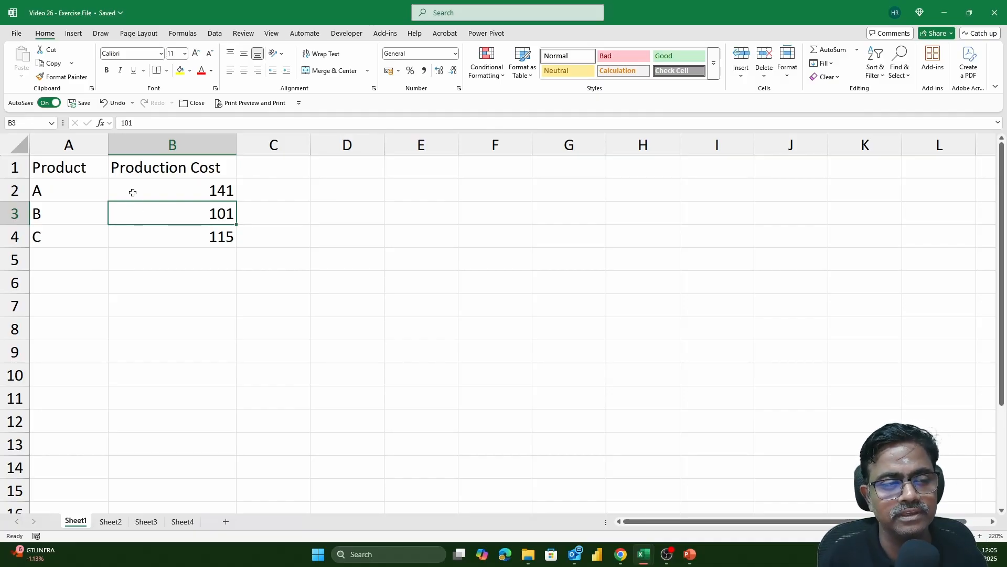
- Format the product data in A1:B4 as a table with headers, using the Light style with a solid blue header row
{"action": "left_click_drag", "start_coordinate": [62, 166], "coordinate": [159, 229]}
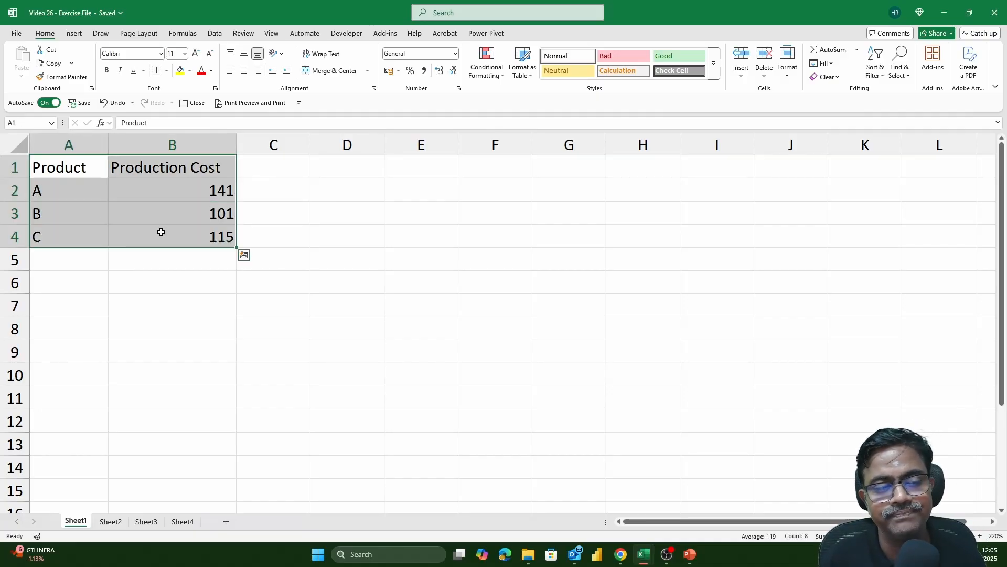
{"action": "left_click", "coordinate": [84, 190]}
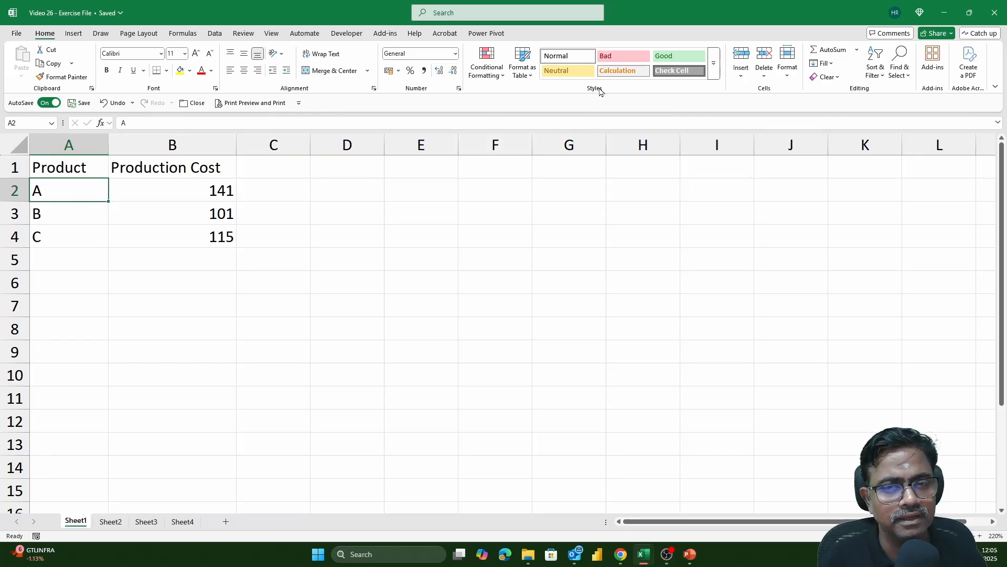
{"action": "left_click", "coordinate": [525, 78]}
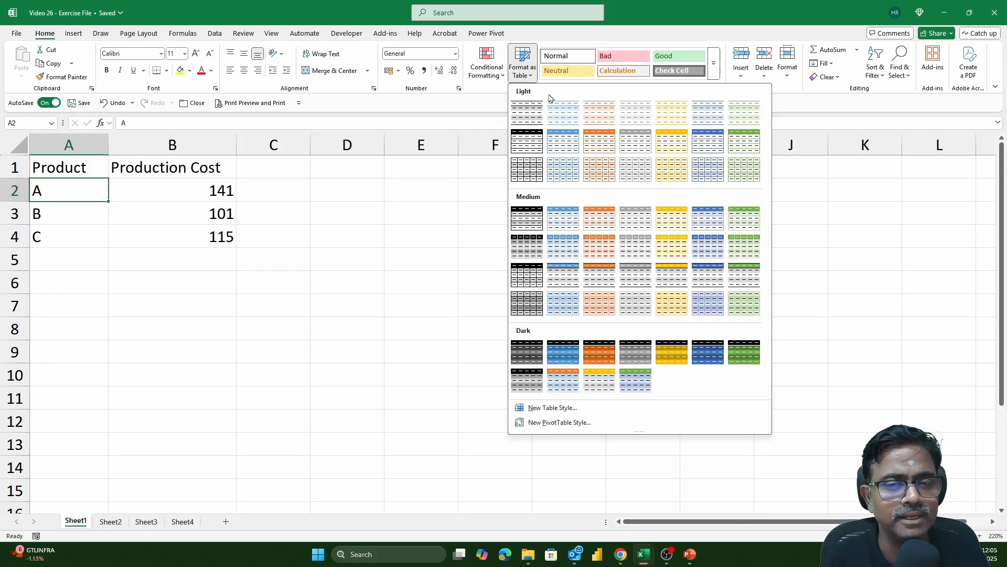
{"action": "left_click", "coordinate": [563, 142]}
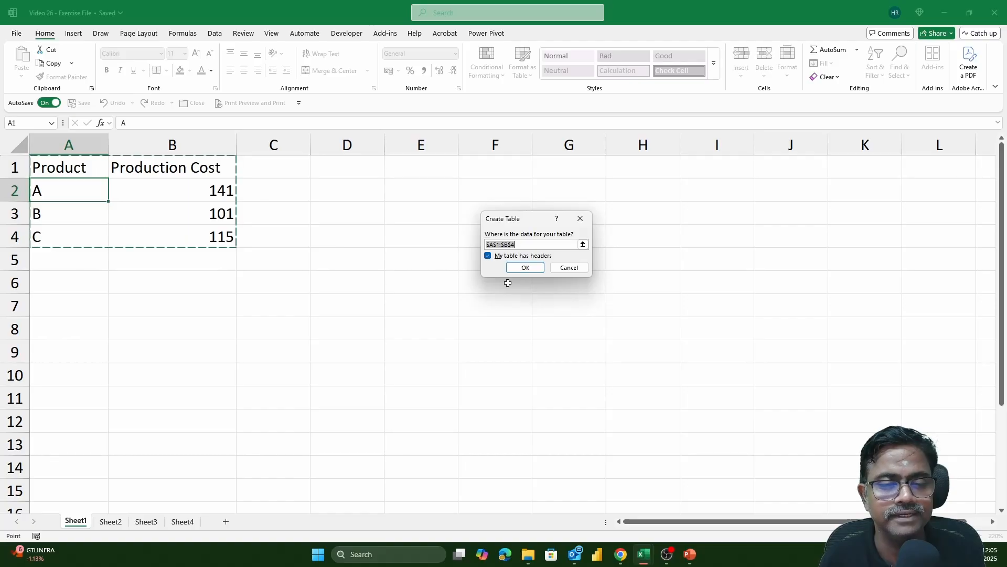
{"action": "left_click", "coordinate": [525, 268]}
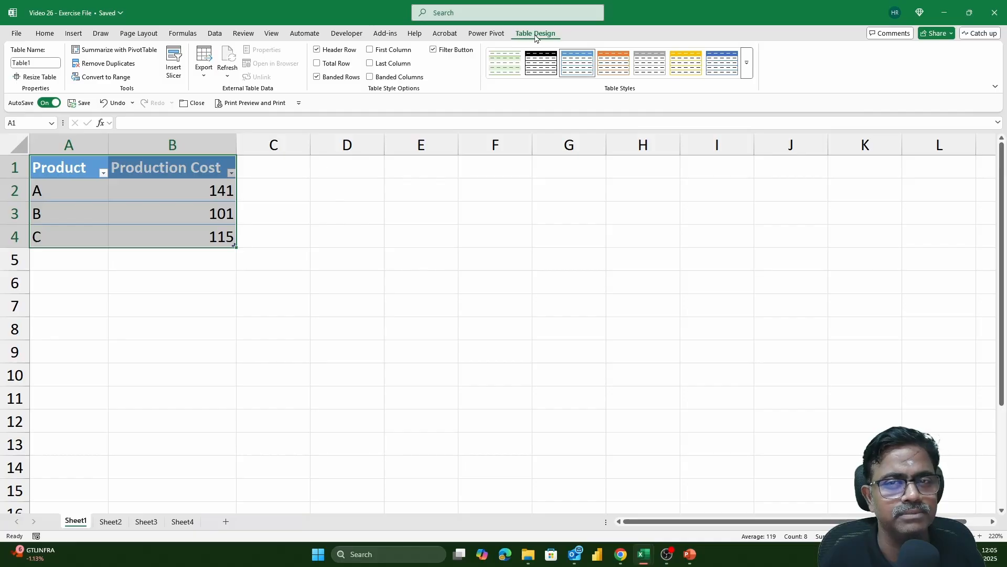
- Rename the product cost table as IndiaPricing
{"action": "left_click", "coordinate": [364, 194]}
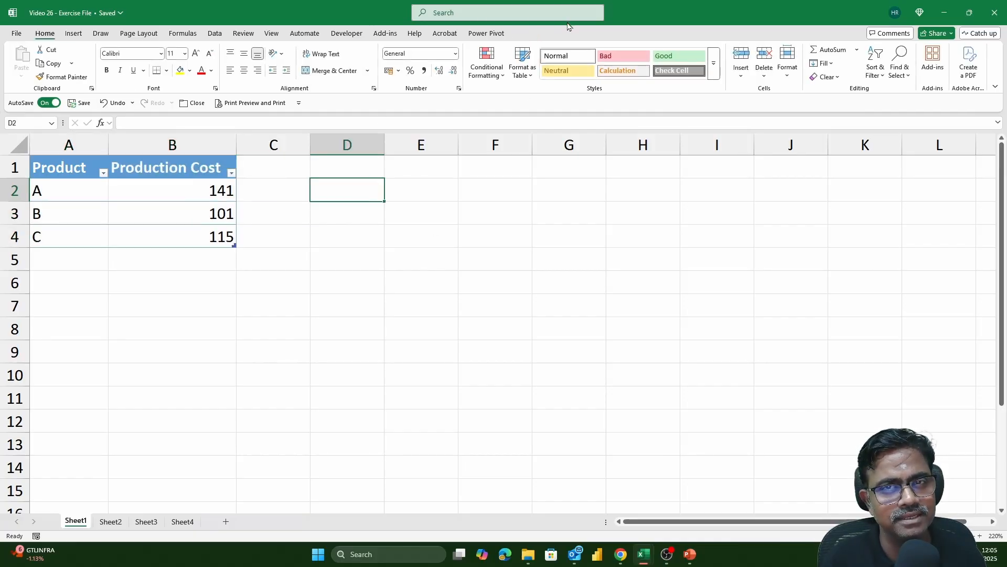
{"action": "left_click", "coordinate": [199, 199]}
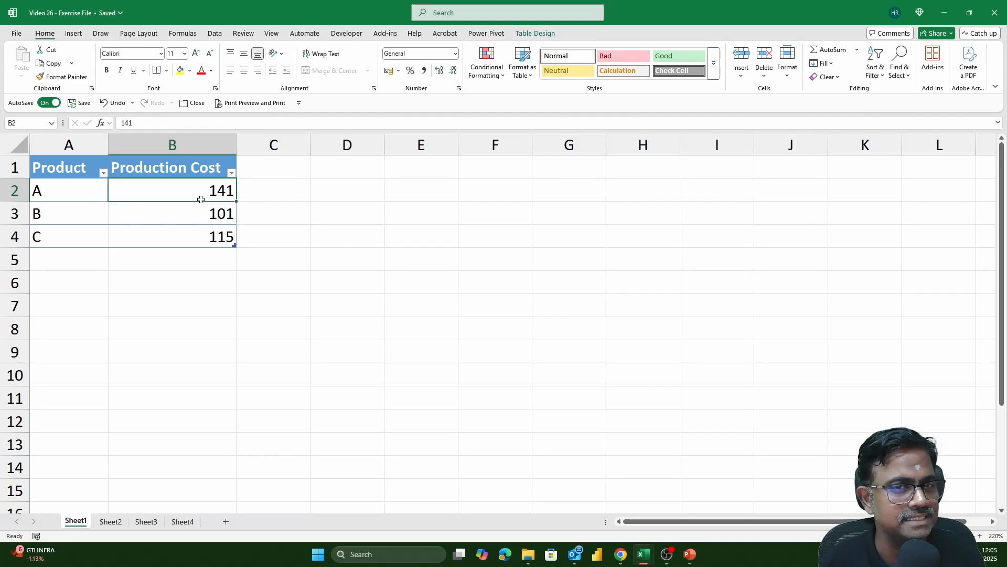
{"action": "left_click", "coordinate": [553, 37]}
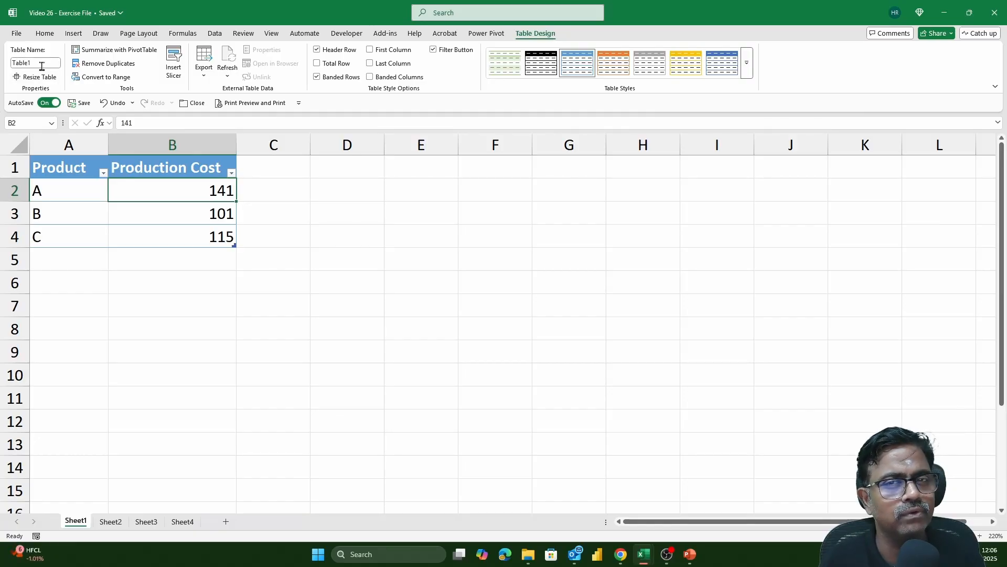
{"action": "left_click_drag", "start_coordinate": [74, 168], "coordinate": [186, 240]}
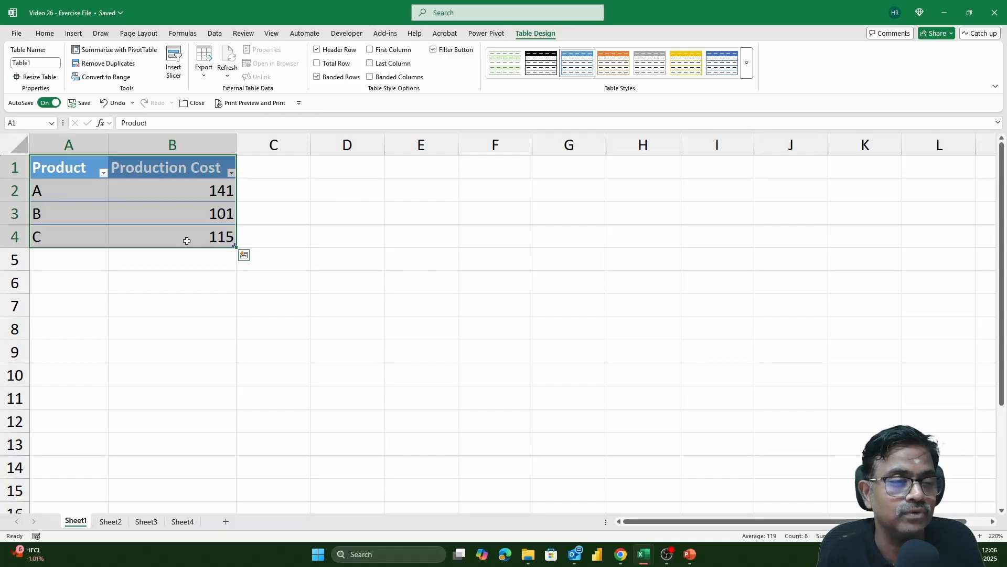
{"action": "left_click", "coordinate": [43, 62]}
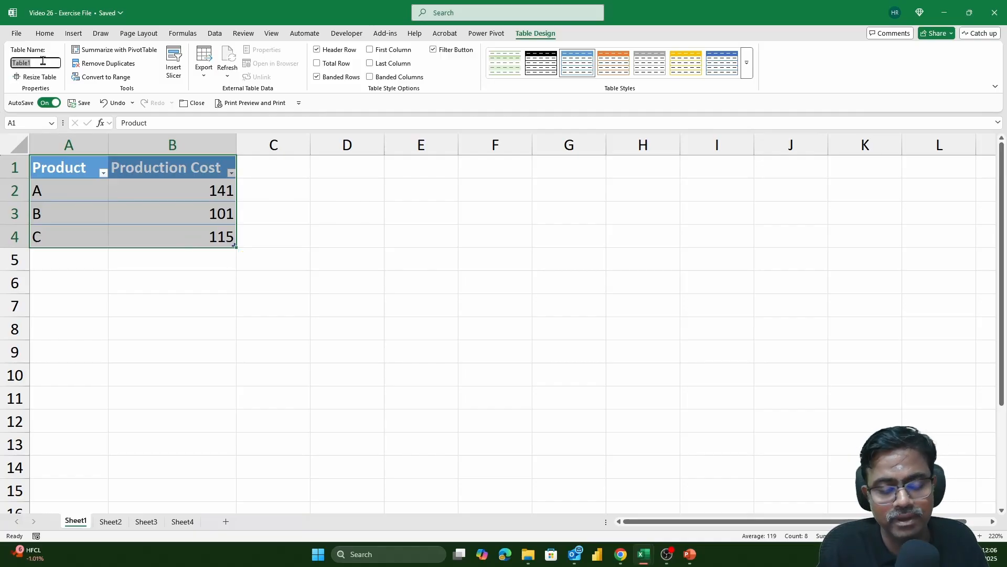
{"action": "type", "text": "iN"}
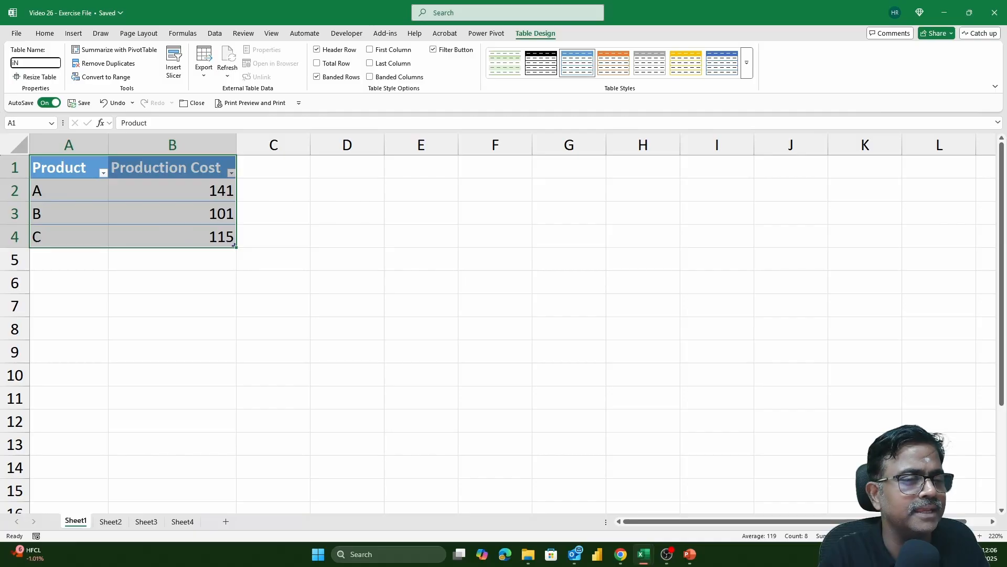
{"action": "type", "text": "DIApRICE"}
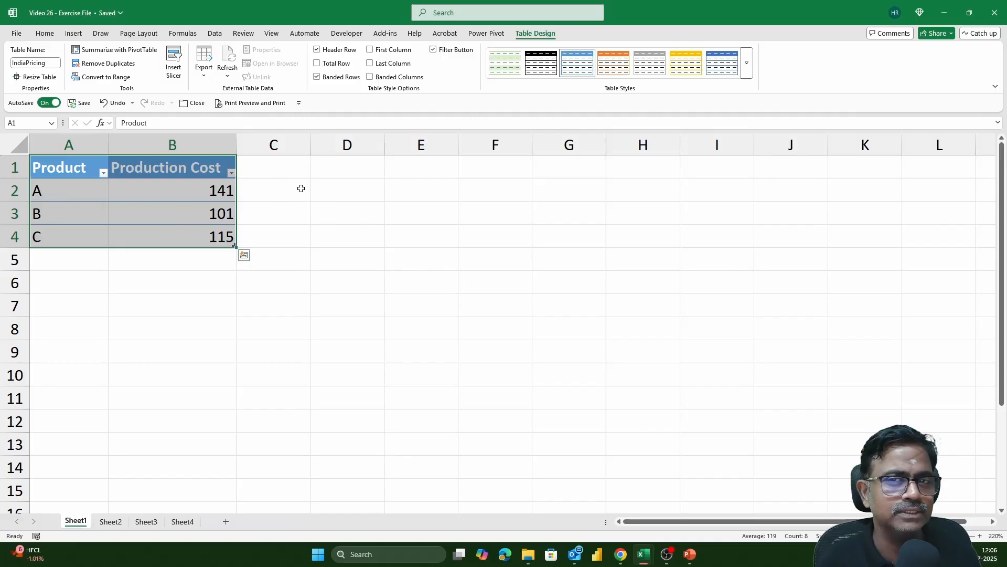
- Total the Production Cost column in E1 with the structured reference formula =SUM(IndiaPricing[Production Cost])
{"action": "left_click", "coordinate": [454, 171]}
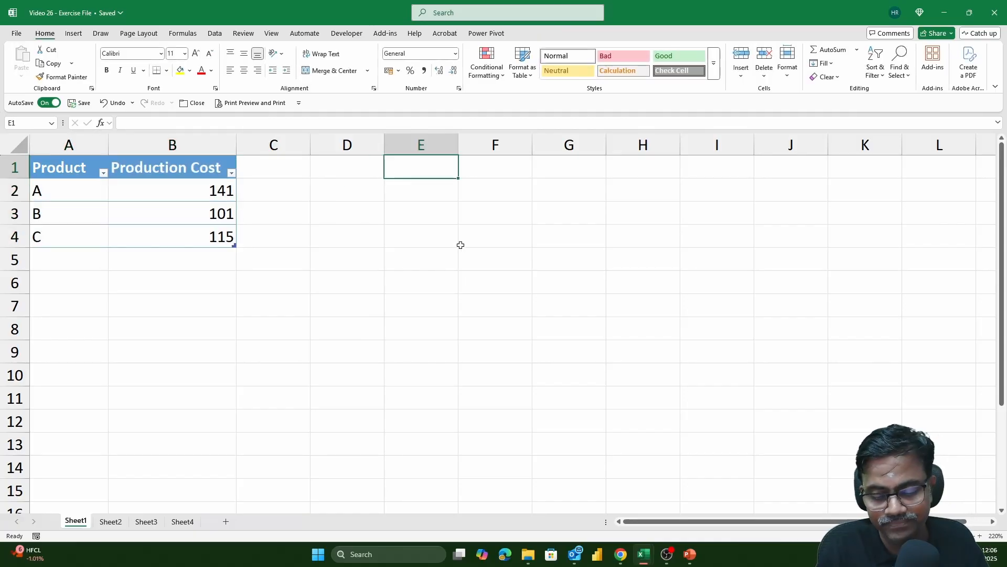
{"action": "type", "text": "=sum"}
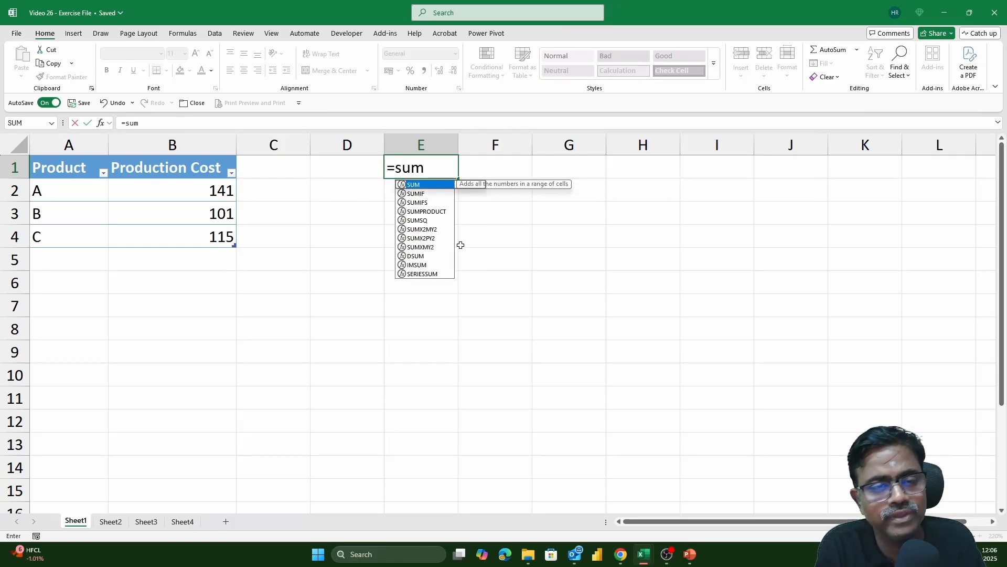
{"action": "key", "text": "Tab"}
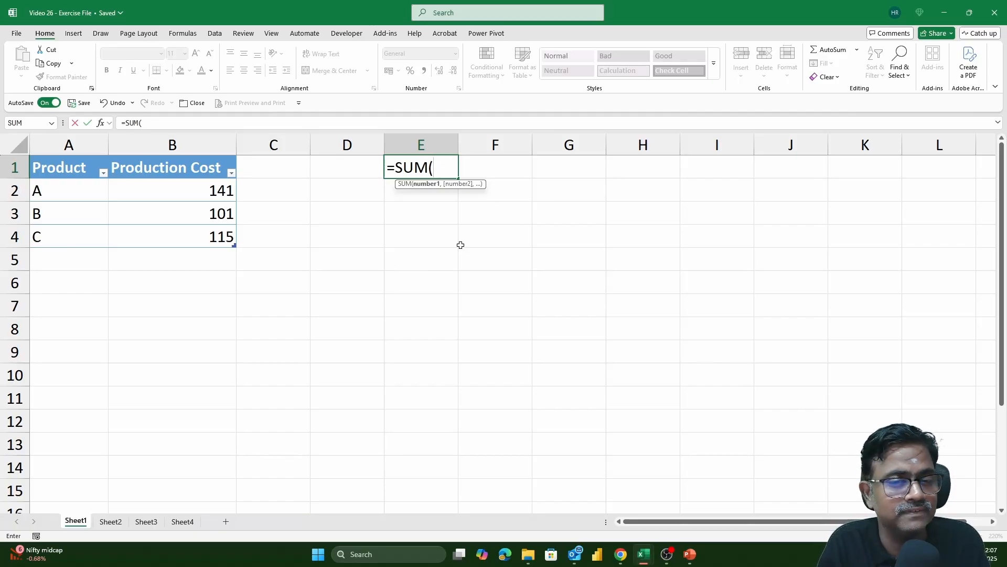
{"action": "type", "text": "indi"}
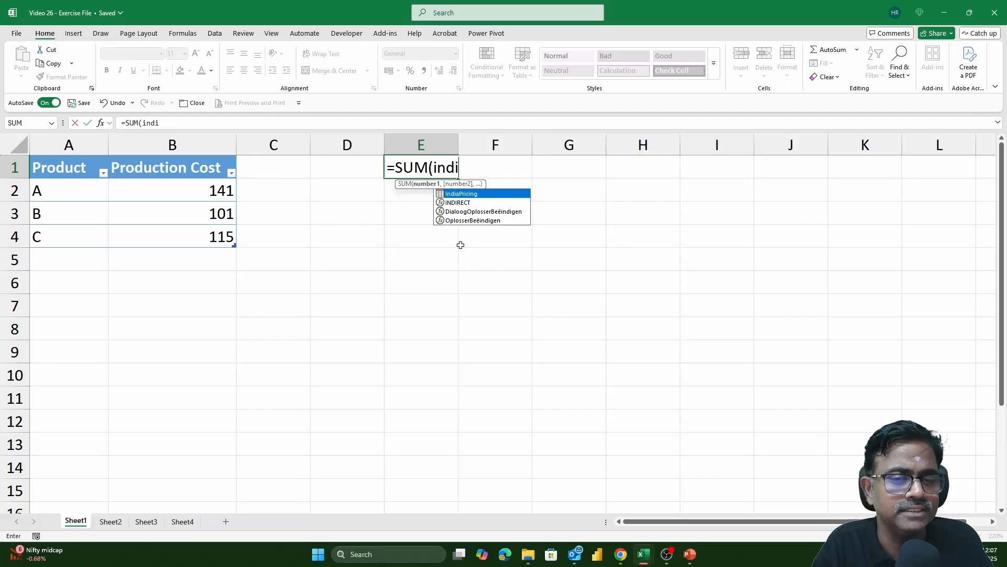
{"action": "double_click", "coordinate": [476, 194]}
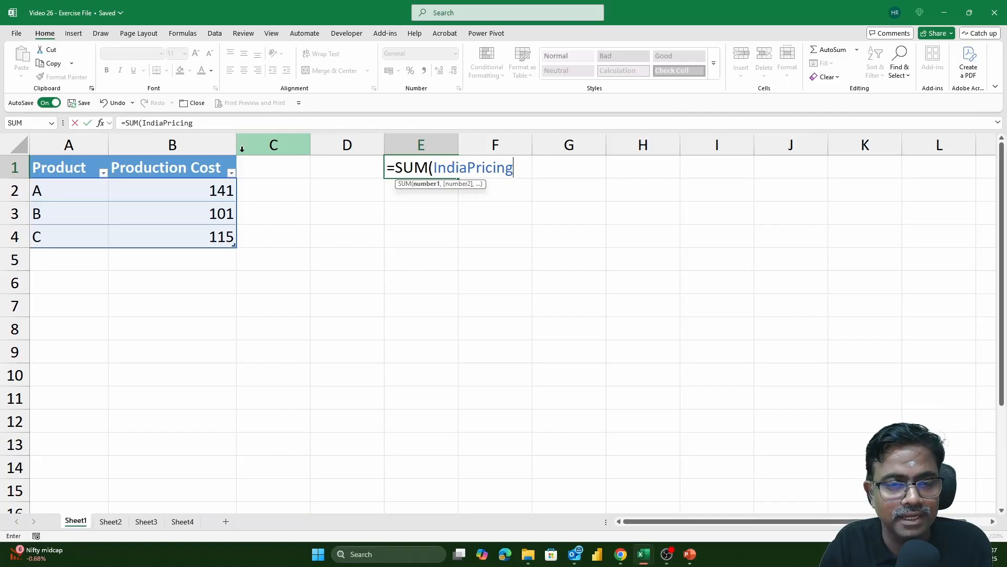
{"action": "type", "text": "["}
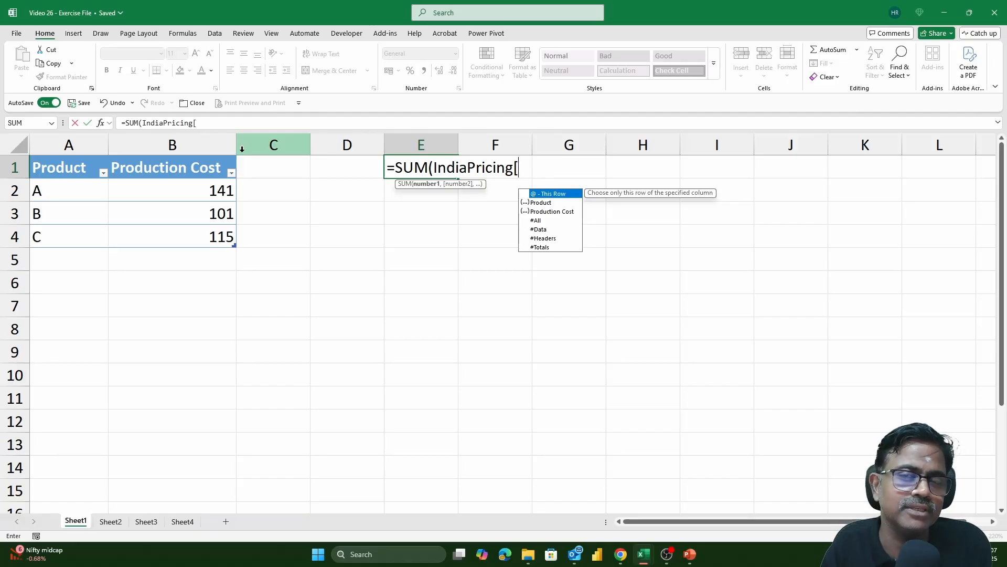
{"action": "double_click", "coordinate": [552, 212]}
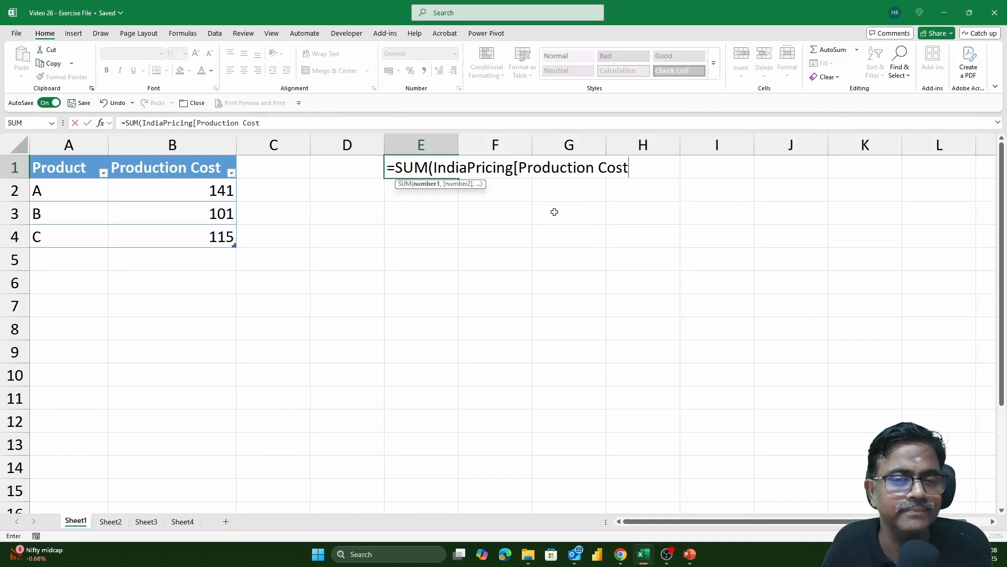
{"action": "type", "text": "]"}
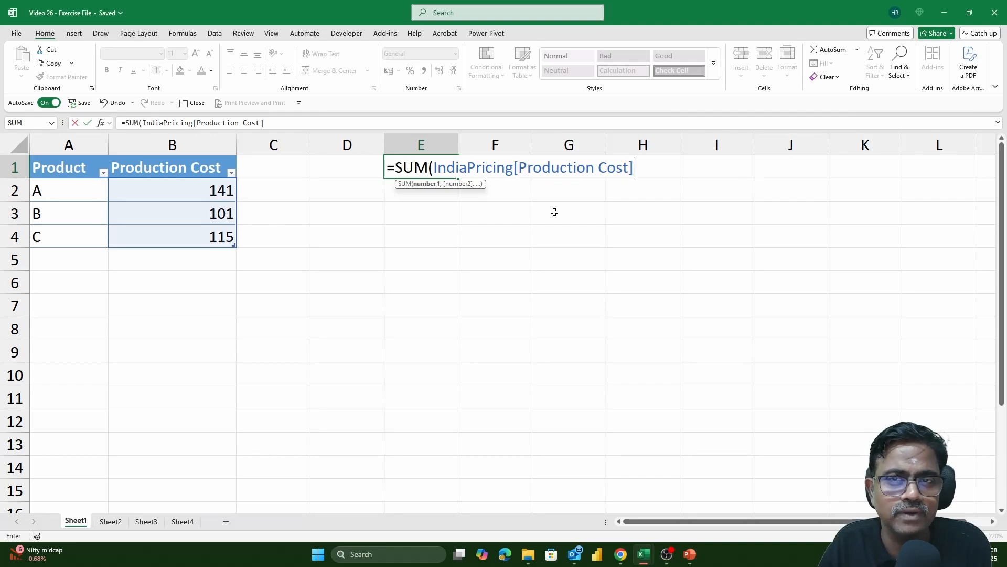
{"action": "type", "text": ")"}
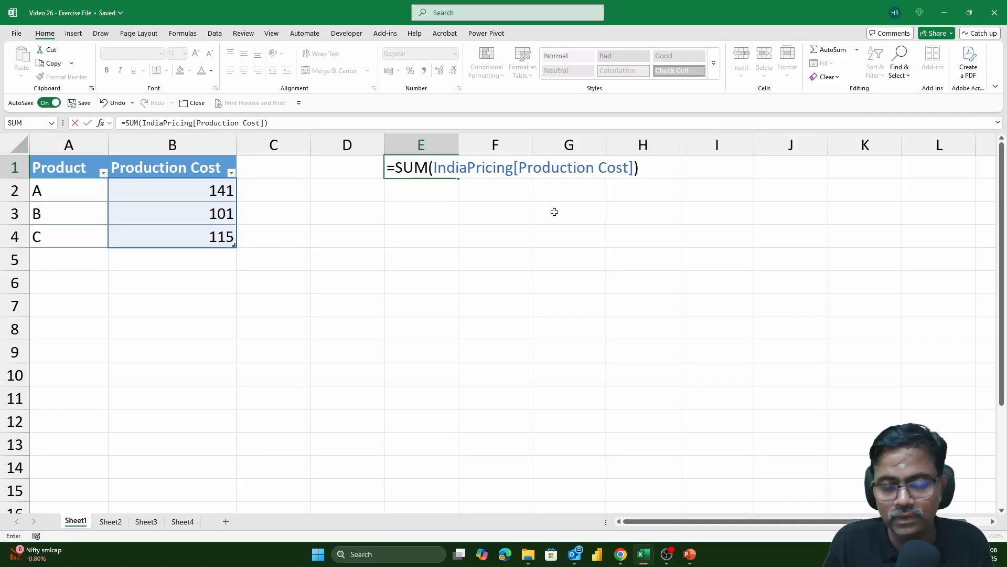
{"action": "key", "text": "Return"}
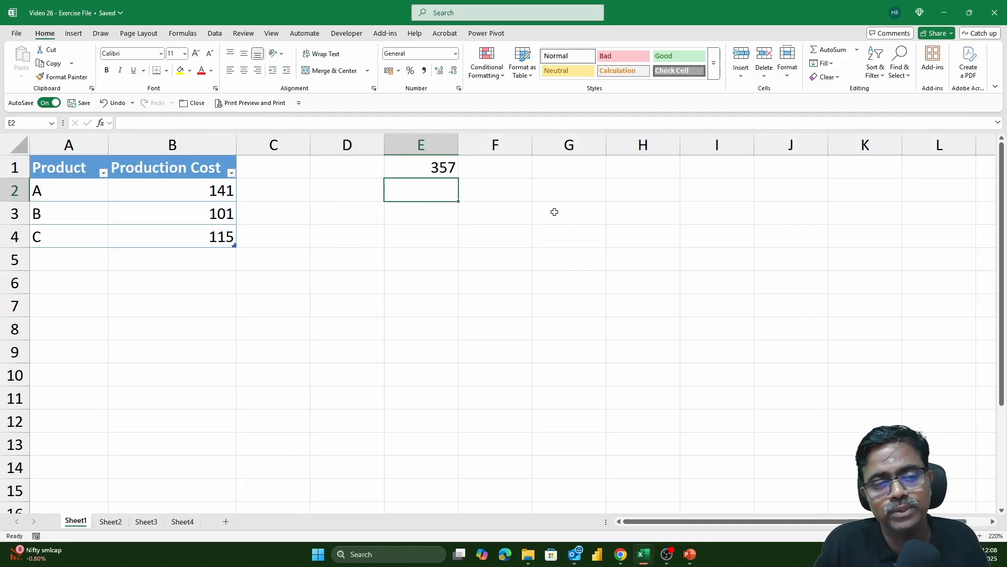
- Add product D with a production cost of 100 in A5:B5, directly below the table
{"action": "key", "text": "Left"}
{"action": "key", "text": "Left"}
{"action": "key", "text": "Left"}
{"action": "key", "text": "Left"}
{"action": "key", "text": "Down"}
{"action": "key", "text": "Down"}
{"action": "key", "text": "Down"}
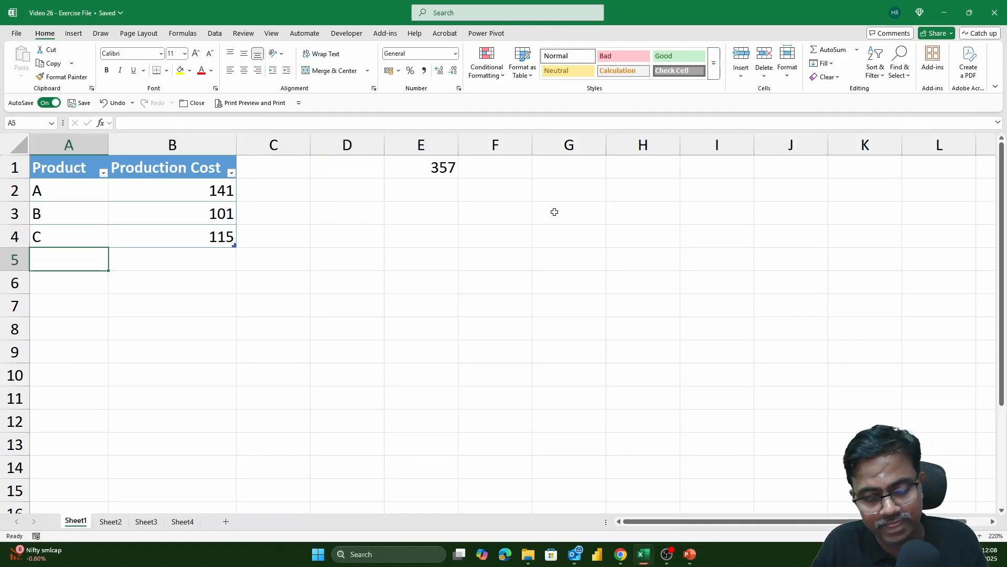
{"action": "type", "text": "d"}
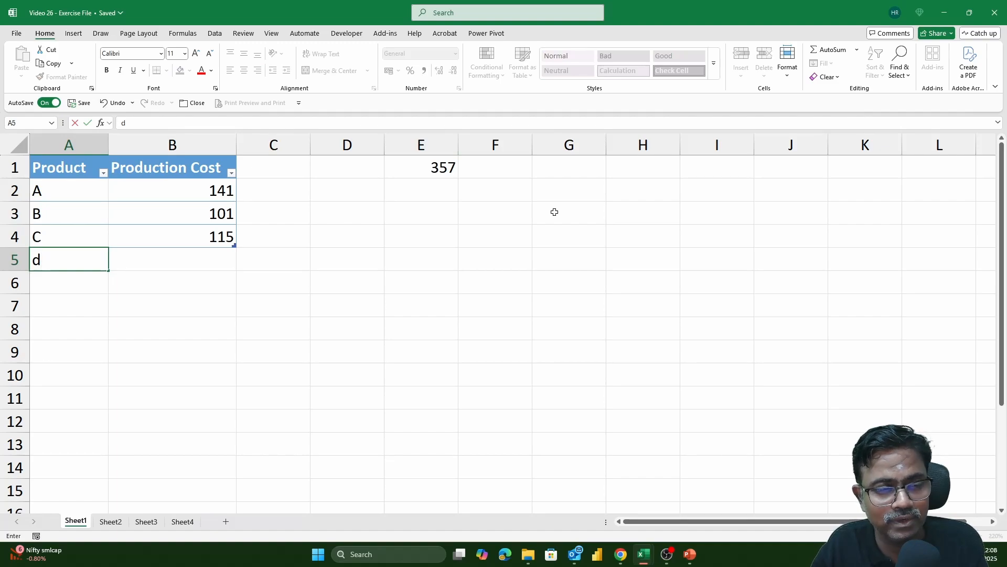
{"action": "key", "text": "BackSpace"}
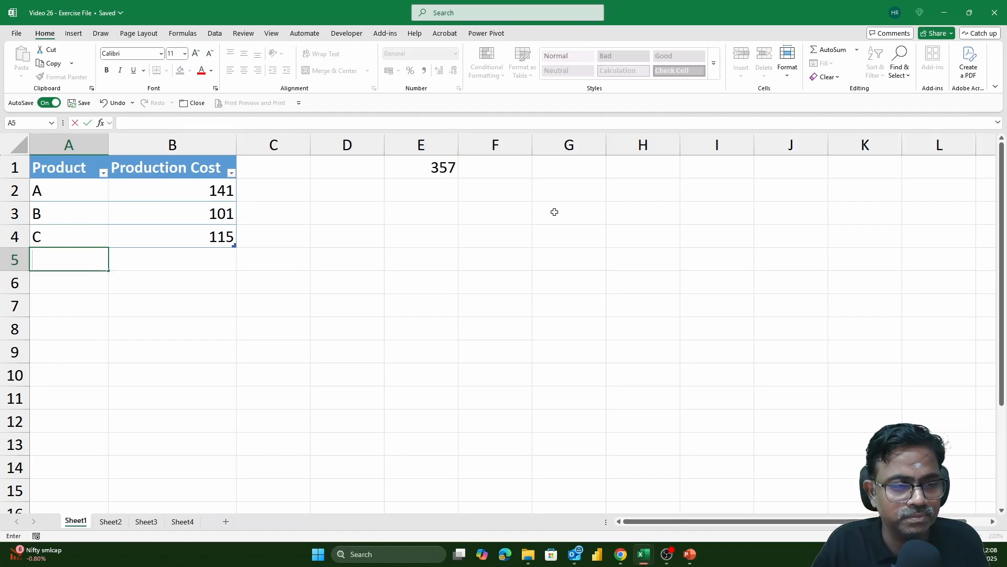
{"action": "type", "text": "D"}
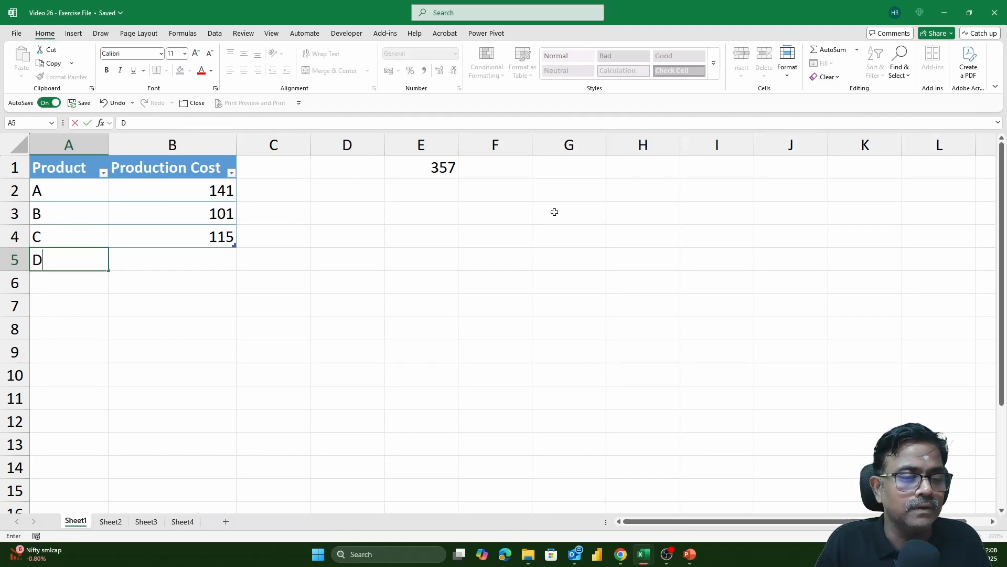
{"action": "key", "text": "Tab"}
{"action": "type", "text": "100"}
{"action": "key", "text": "Return"}
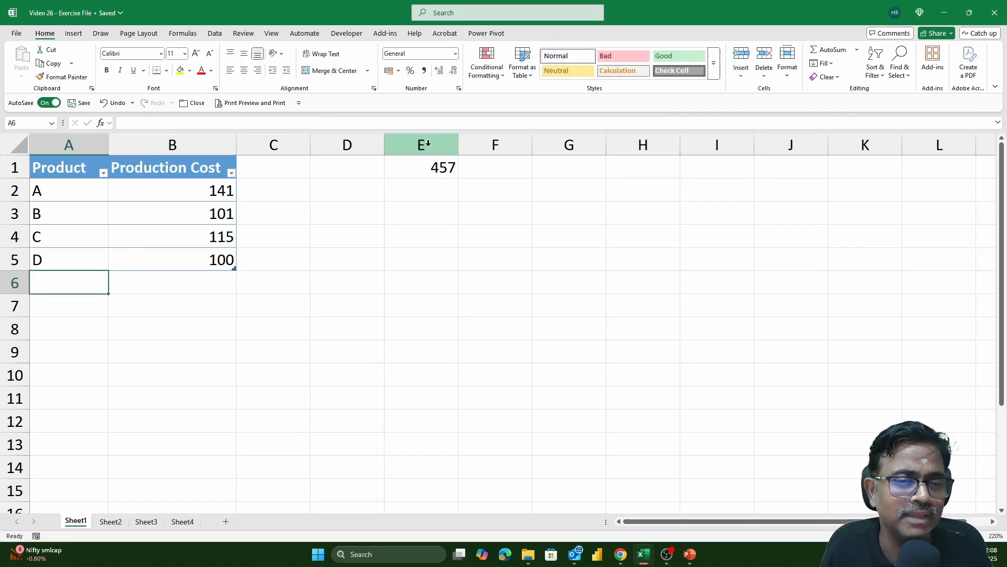
- Check the structured formula in E1 and enter the plain range formula =SUM(B2:B5) in E3 for comparison
{"action": "double_click", "coordinate": [441, 168]}
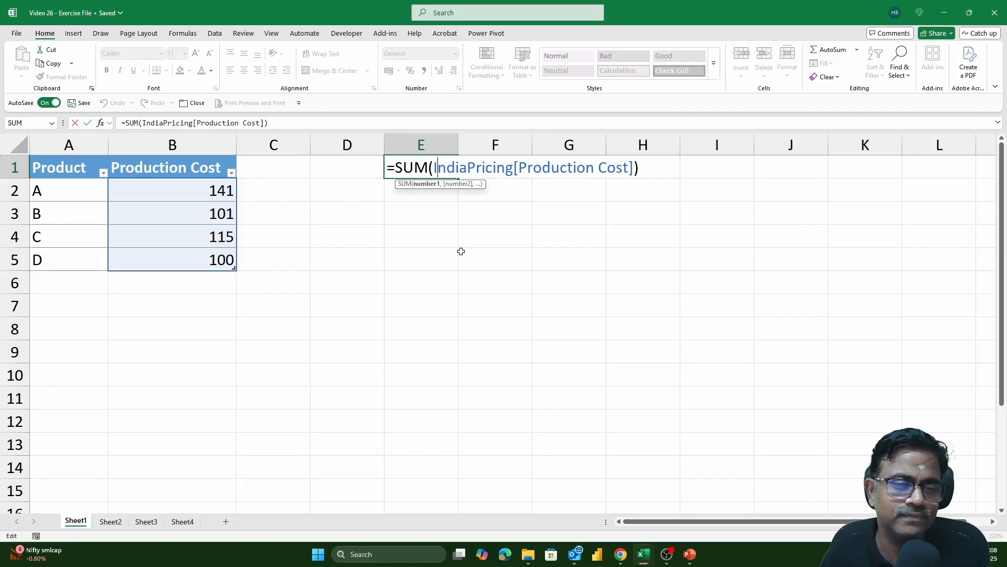
{"action": "key", "text": "ctrl+Return"}
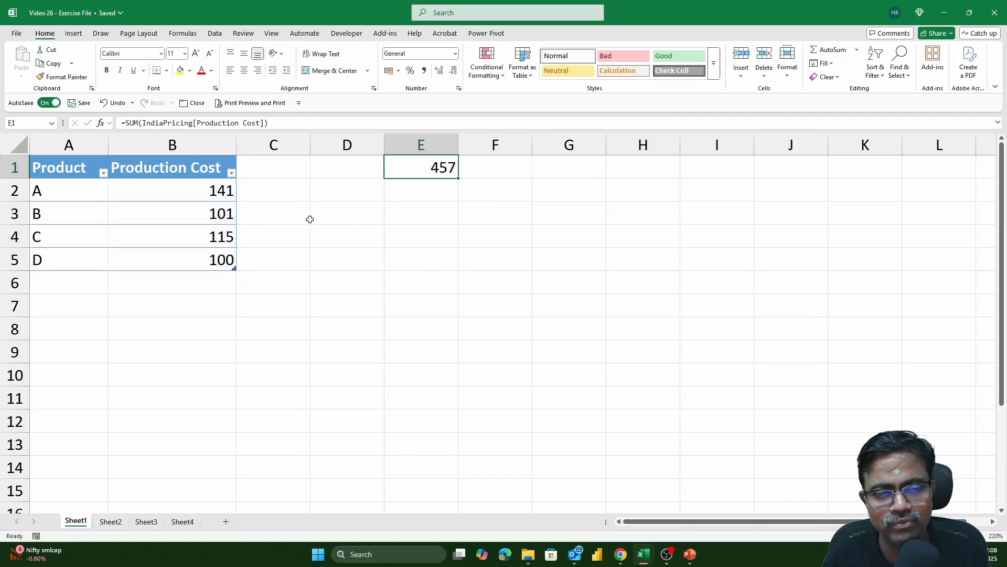
{"action": "left_click", "coordinate": [403, 215]}
{"action": "type", "text": "=SU"}
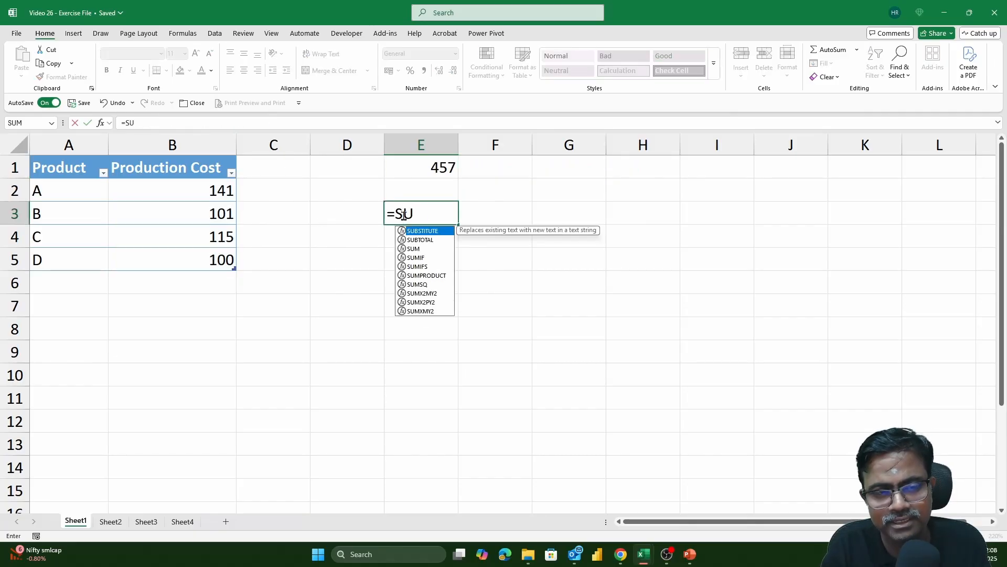
{"action": "type", "text": "M(b2:b"}
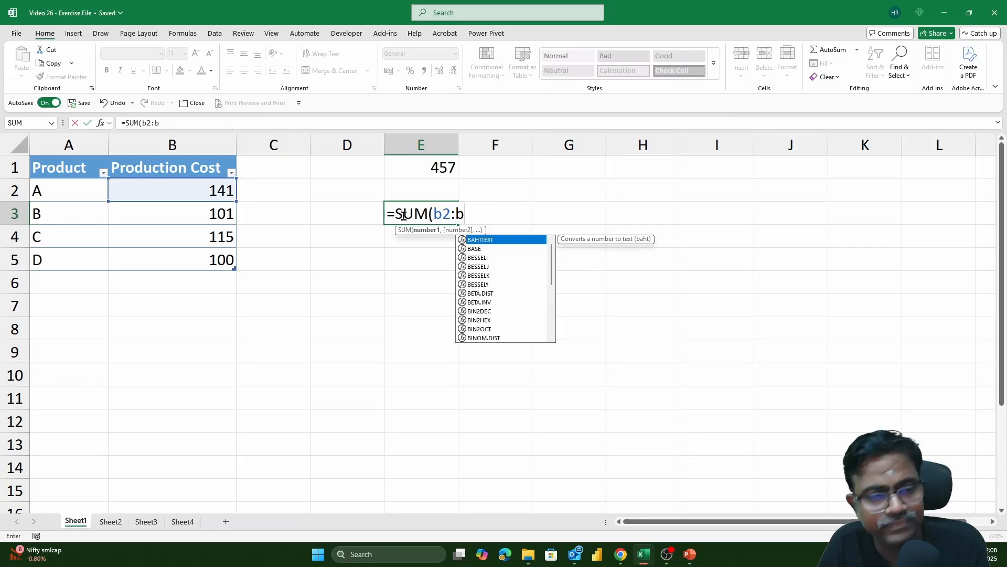
{"action": "type", "text": "5"}
{"action": "key", "text": "BackSpace"}
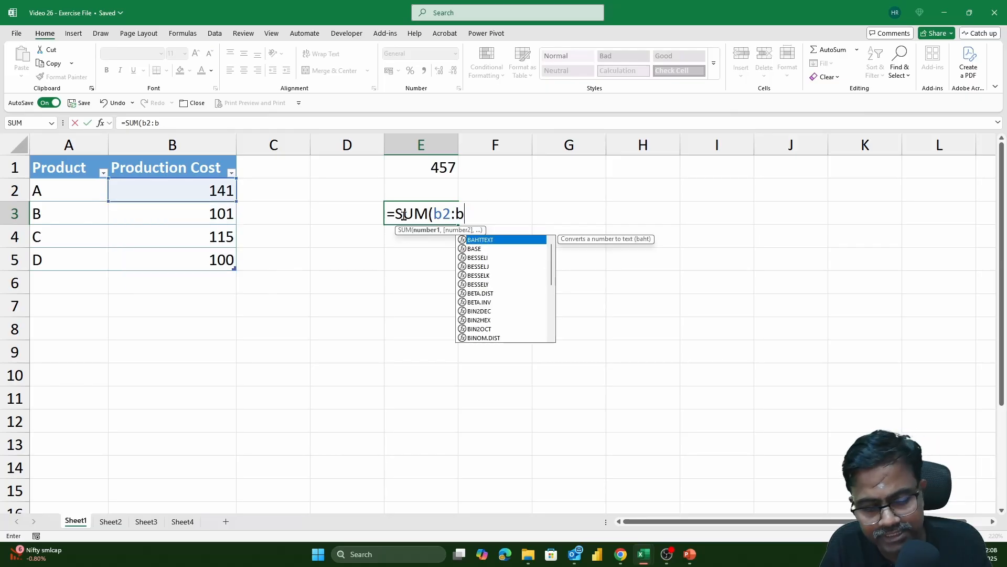
{"action": "type", "text": "5)"}
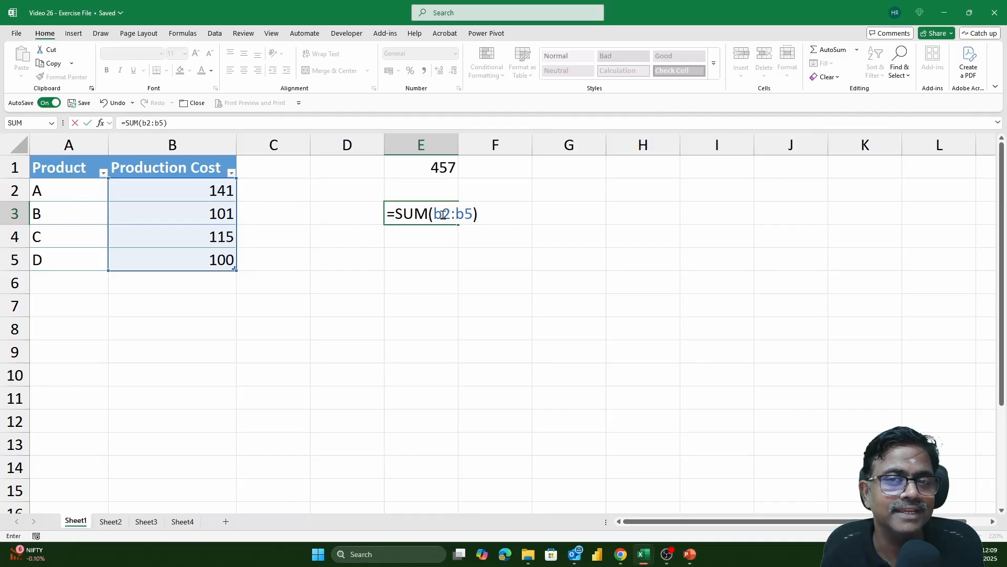
{"action": "key", "text": "Return"}
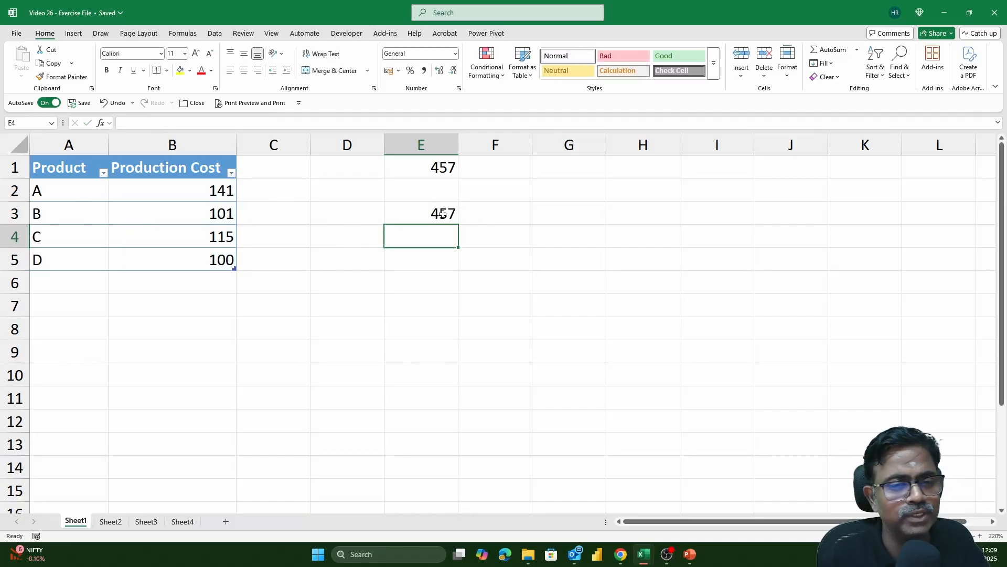
- Inspect the Production Cost column reference inside the E1 formula, leaving the formula as it is
{"action": "double_click", "coordinate": [446, 168]}
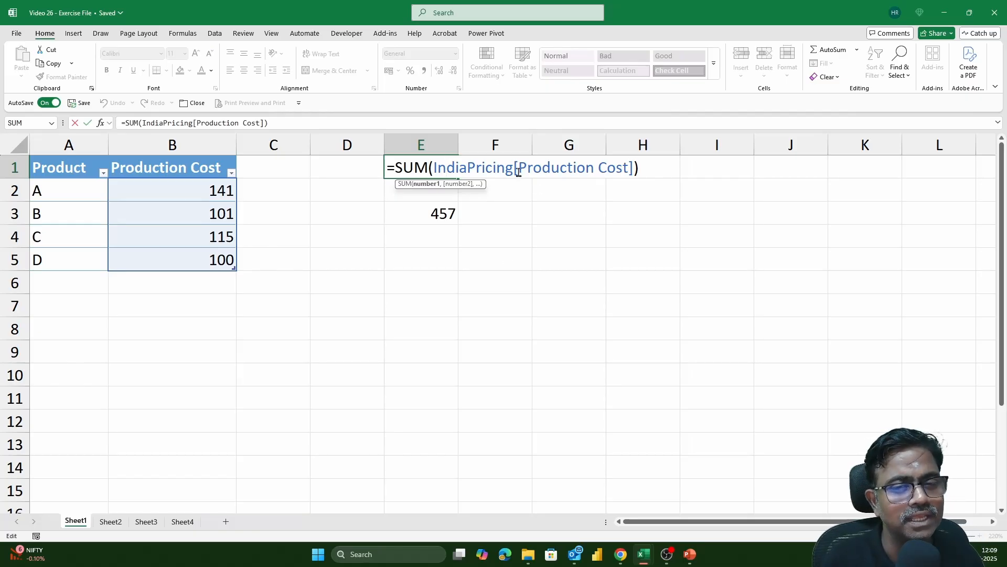
{"action": "left_click_drag", "start_coordinate": [518, 168], "coordinate": [629, 169]}
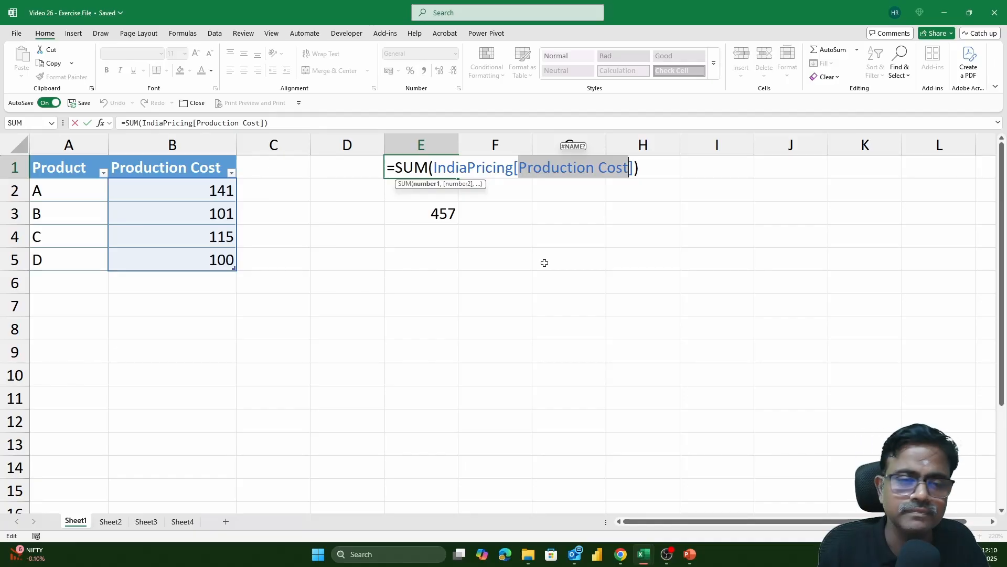
{"action": "key", "text": "ctrl+Return"}
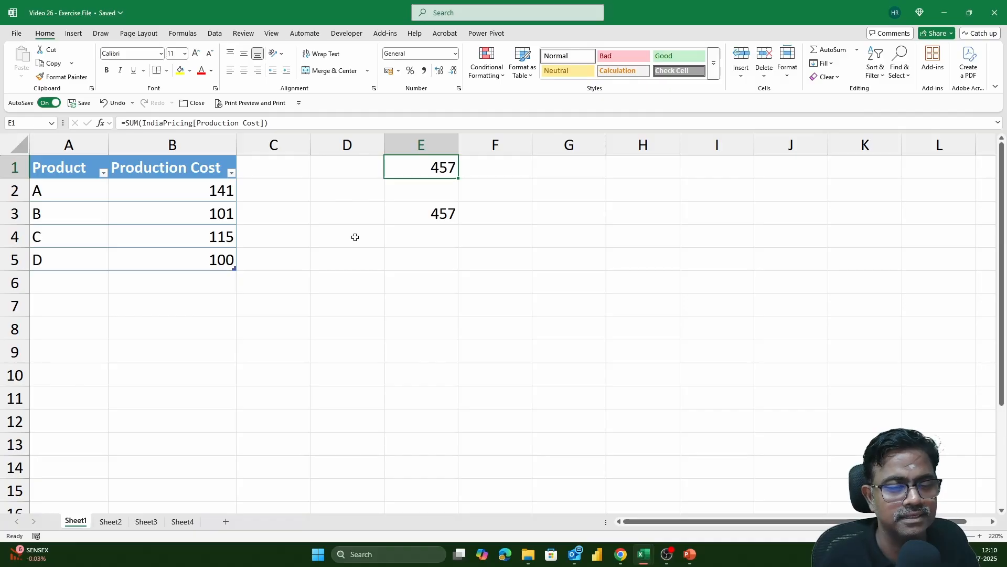
{"action": "left_click", "coordinate": [534, 231]}
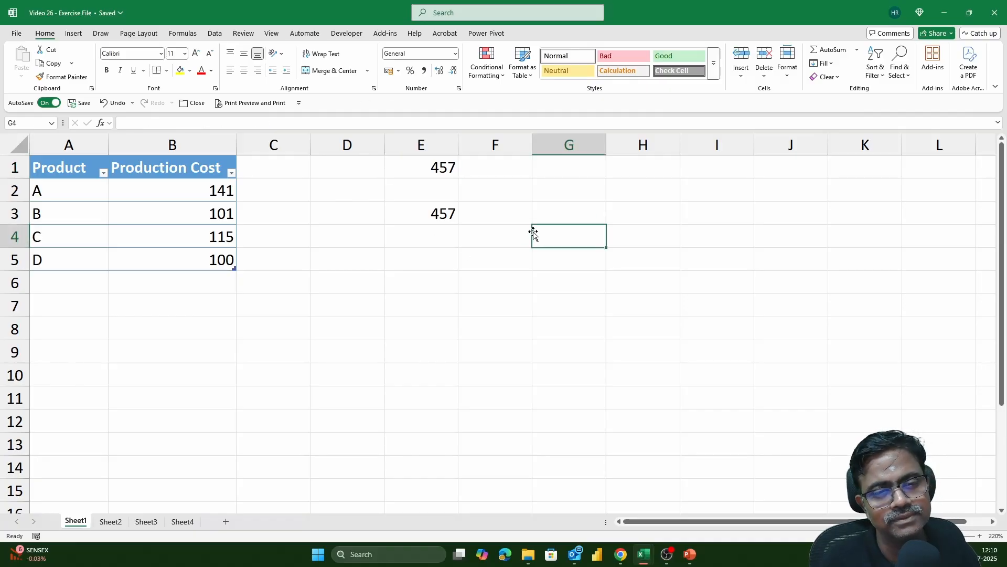
- Clear both SUM formulas from E1:E4
{"action": "left_click_drag", "start_coordinate": [416, 166], "coordinate": [433, 230]}
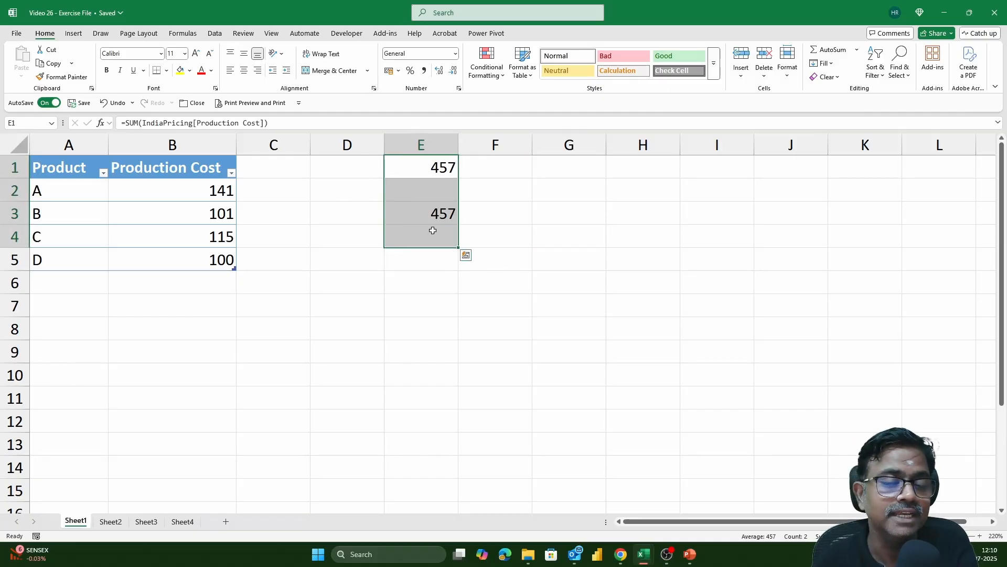
{"action": "key", "text": "Delete"}
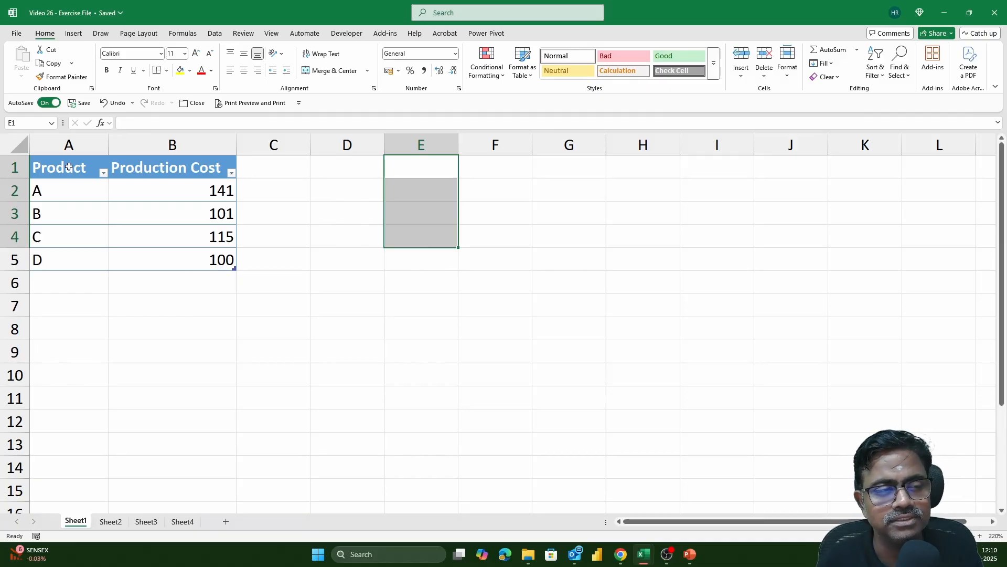
- Insert a default column chart of the table in A1:B5, shrink it and place it beside the data
{"action": "left_click_drag", "start_coordinate": [67, 167], "coordinate": [190, 258]}
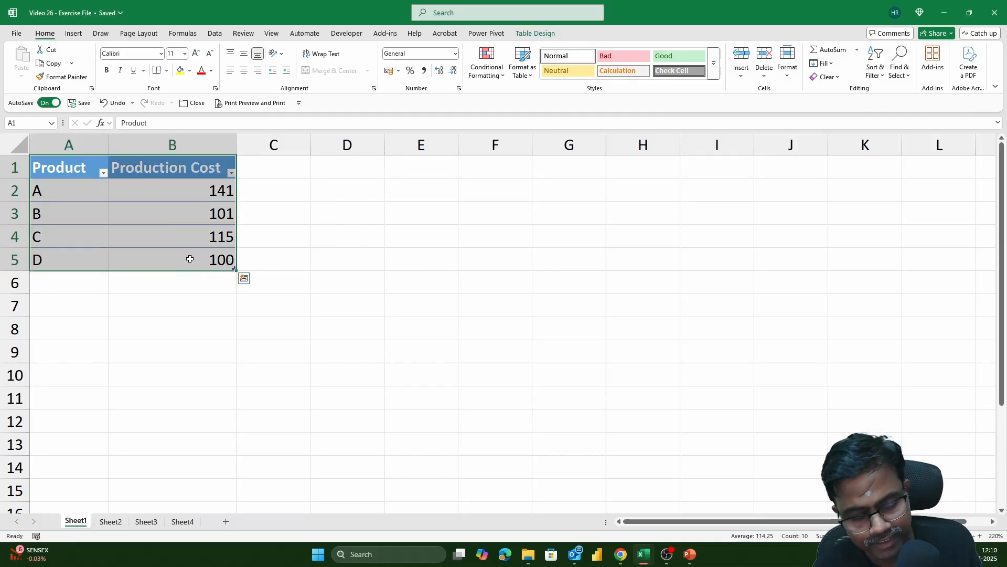
{"action": "key", "text": "alt+F1"}
{"action": "scroll", "coordinate": [428, 226], "scroll_direction": "down", "scroll_amount": 1, "text": "ctrl"}
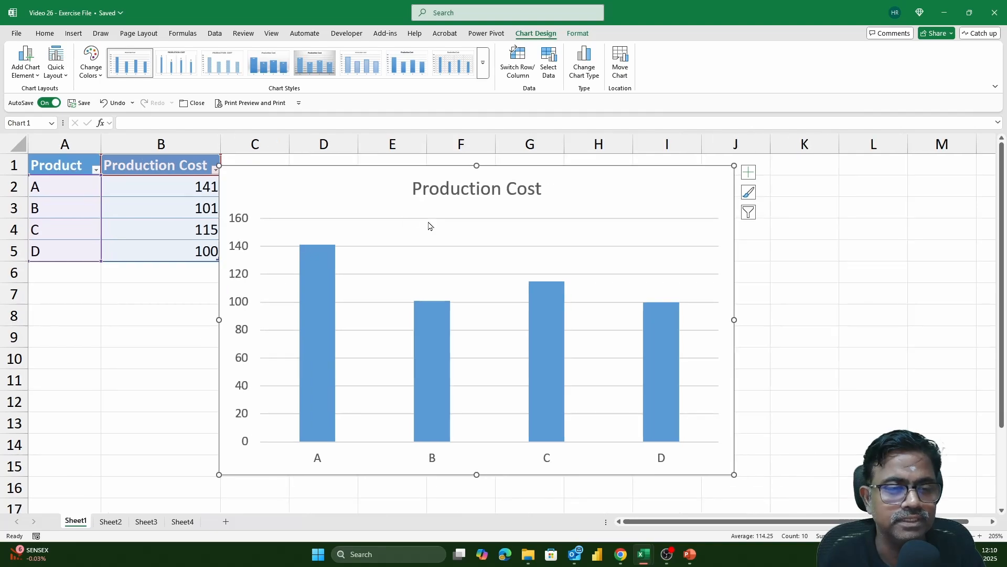
{"action": "left_click_drag", "start_coordinate": [344, 197], "coordinate": [426, 195]}
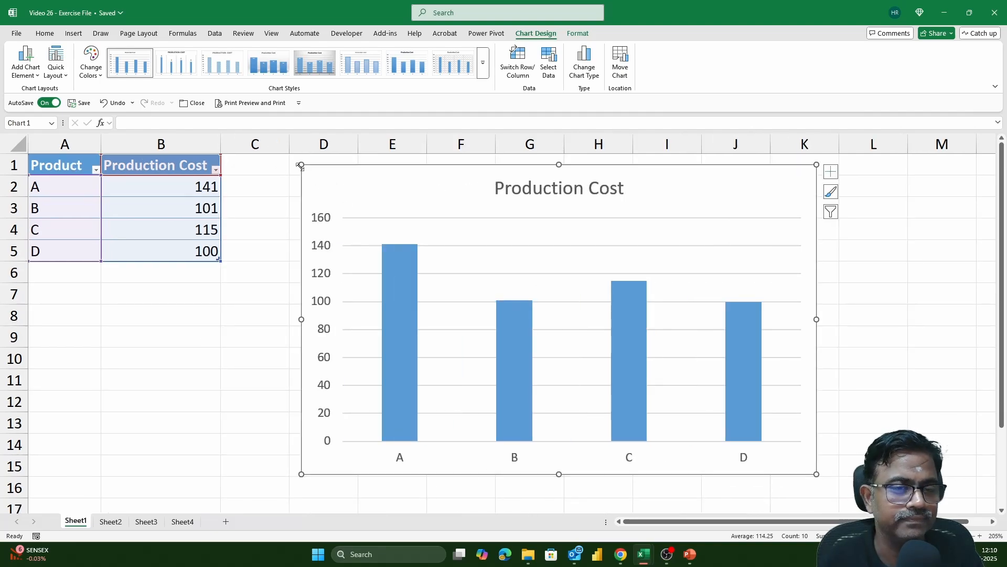
{"action": "left_click_drag", "start_coordinate": [301, 166], "coordinate": [387, 243]}
{"action": "left_click_drag", "start_coordinate": [477, 254], "coordinate": [404, 193]}
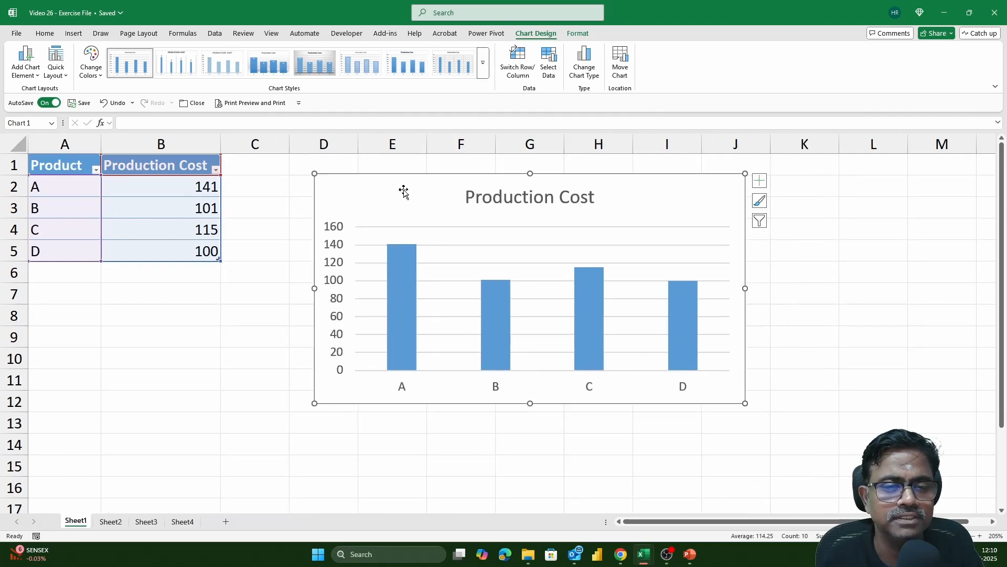
- Add product E with a production cost of 125 in A6:B6, directly below the table
{"action": "left_click", "coordinate": [60, 274]}
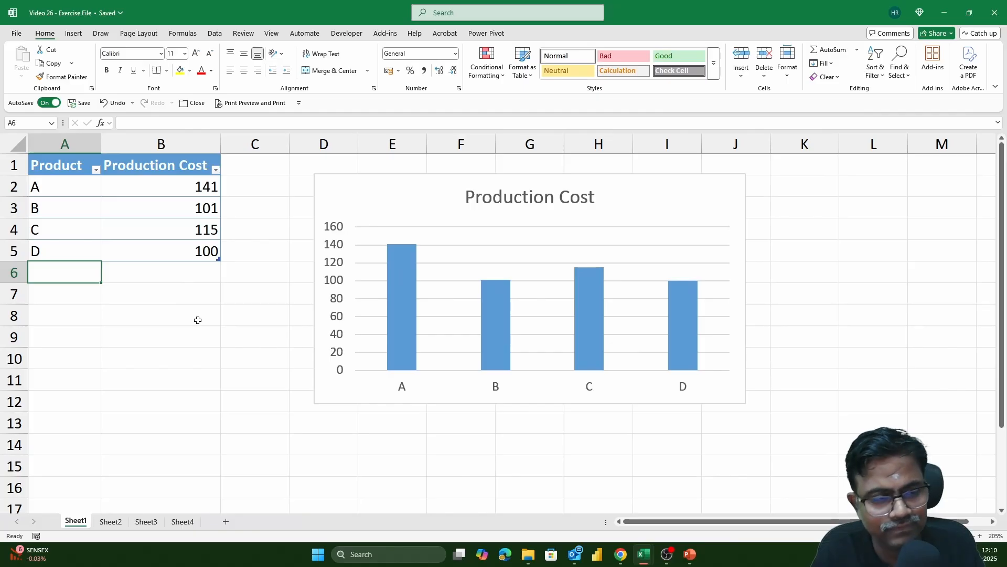
{"action": "type", "text": "E"}
{"action": "key", "text": "Tab"}
{"action": "type", "text": "125"}
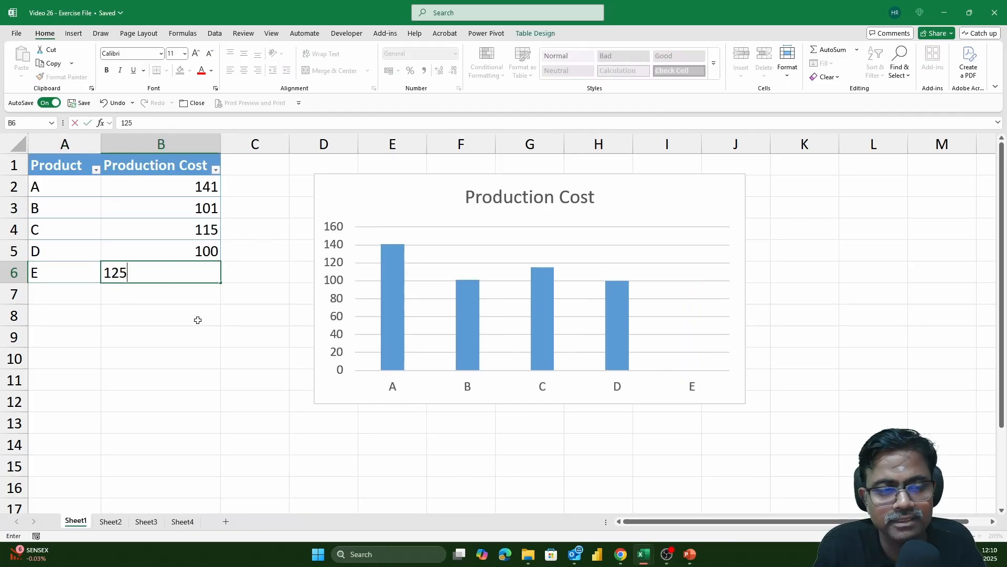
{"action": "key", "text": "Return"}
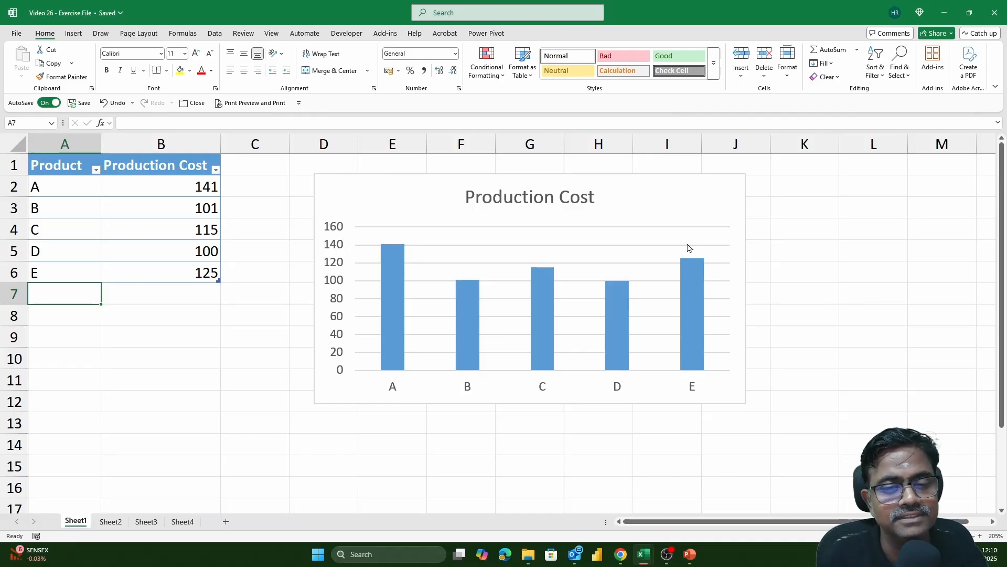
- Move the Production Cost chart down to start around row 6 and fill cell I1 with yellow
{"action": "left_click_drag", "start_coordinate": [663, 204], "coordinate": [627, 287]}
{"action": "left_click", "coordinate": [596, 187]}
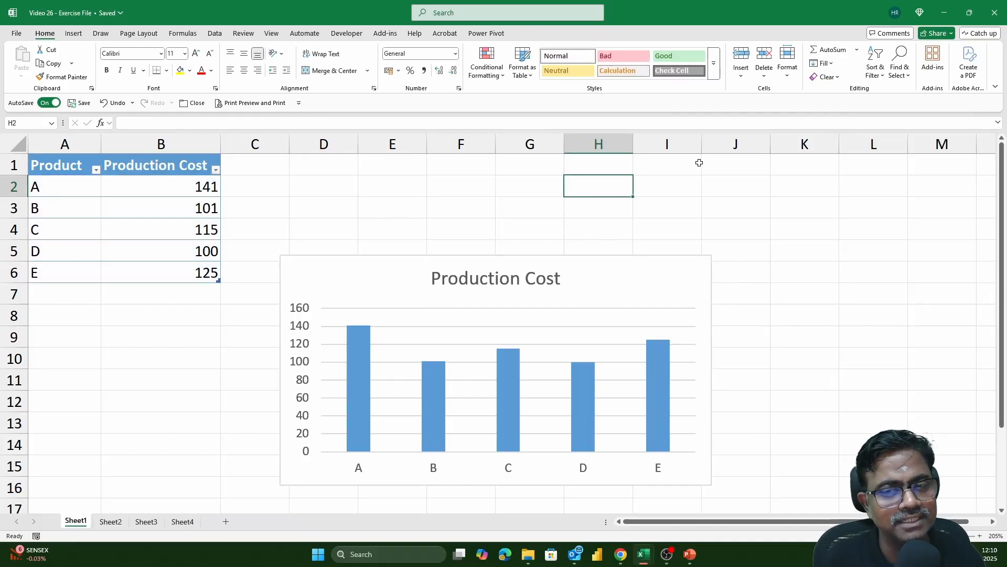
{"action": "left_click", "coordinate": [727, 160]}
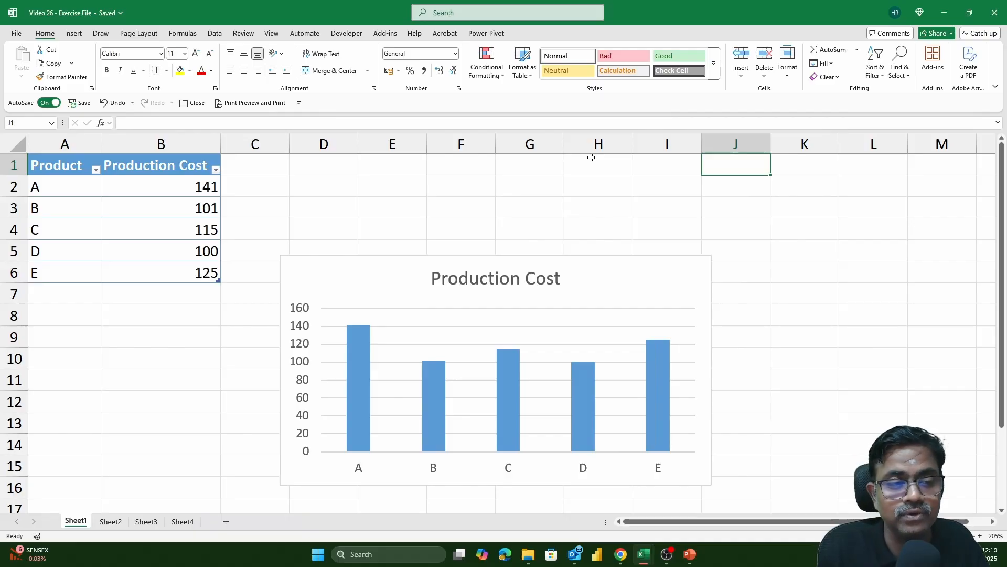
{"action": "key", "text": "Left"}
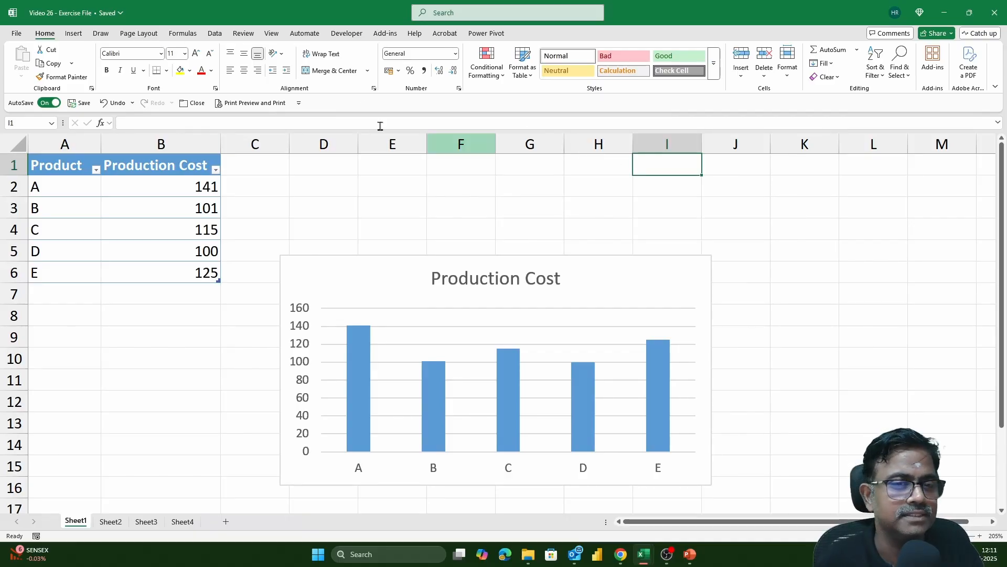
{"action": "left_click", "coordinate": [180, 70]}
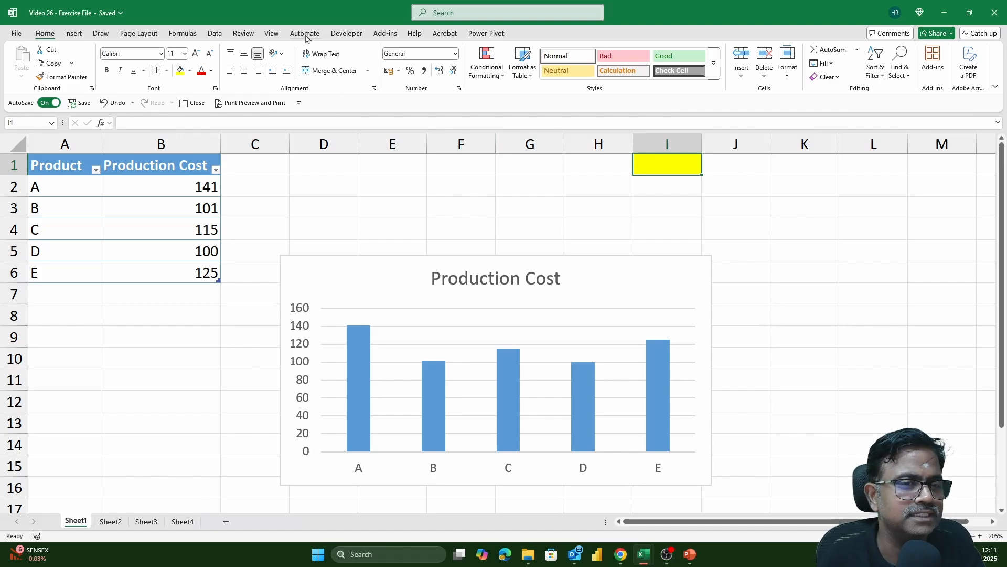
- Add a List data validation to I1 with the source =$A$2:$A$6 and check its dropdown entries
{"action": "left_click", "coordinate": [214, 33]}
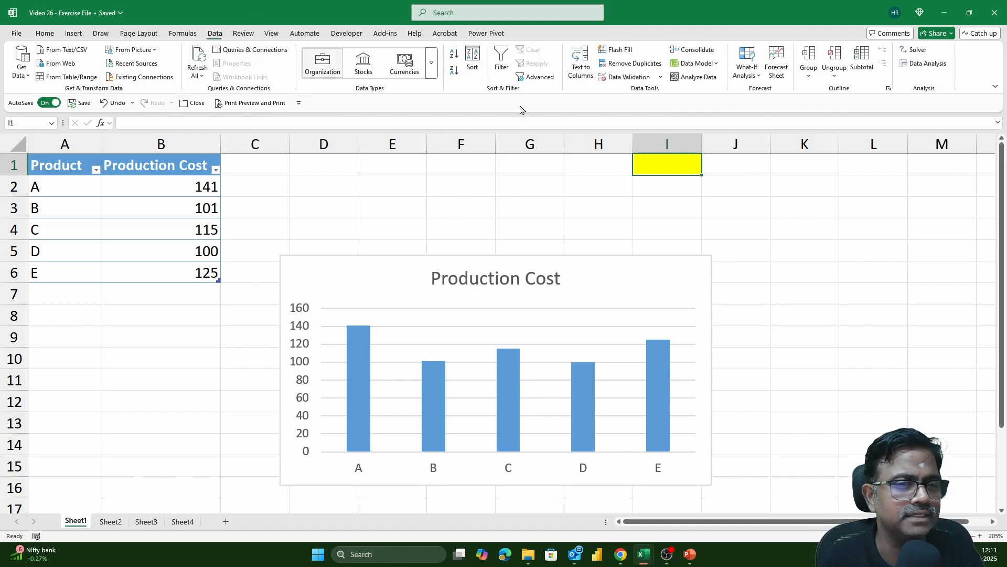
{"action": "left_click", "coordinate": [626, 78]}
{"action": "left_click", "coordinate": [508, 205]}
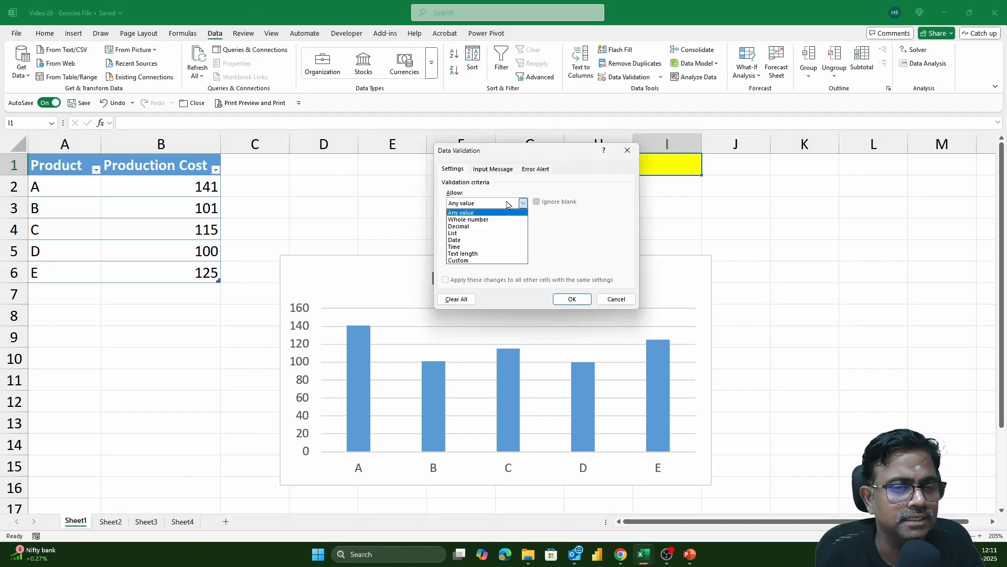
{"action": "left_click", "coordinate": [476, 234]}
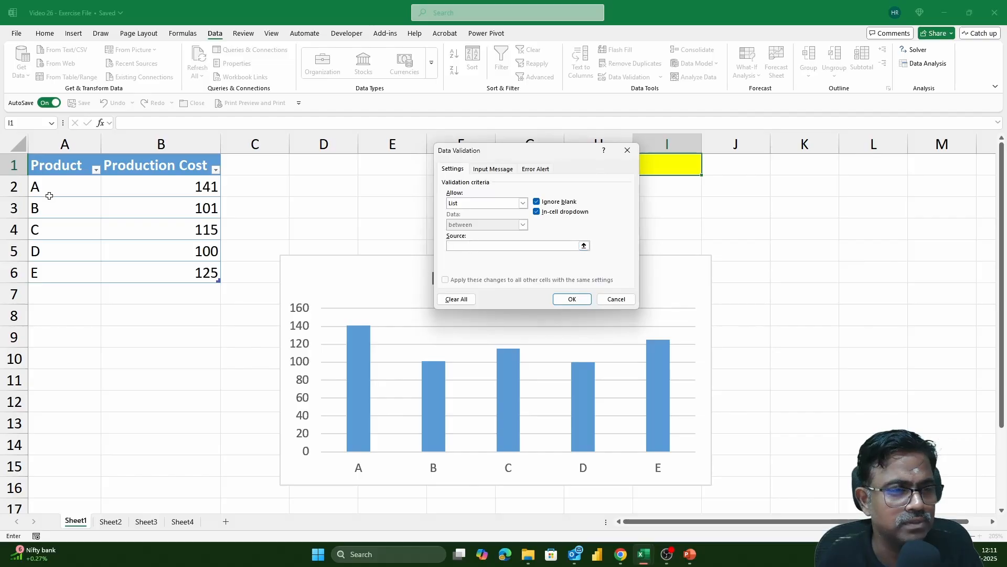
{"action": "left_click_drag", "start_coordinate": [49, 195], "coordinate": [67, 268]}
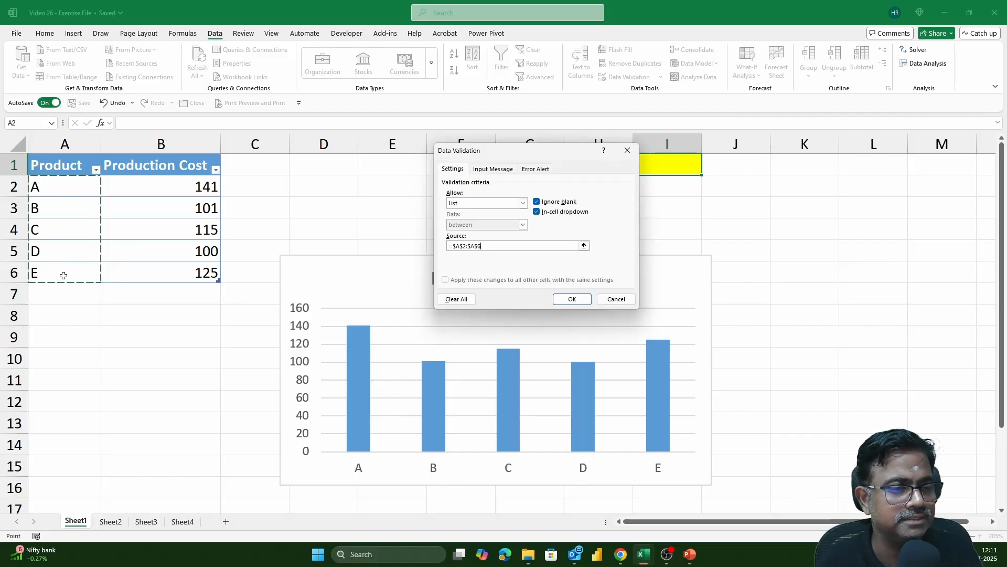
{"action": "left_click", "coordinate": [572, 306]}
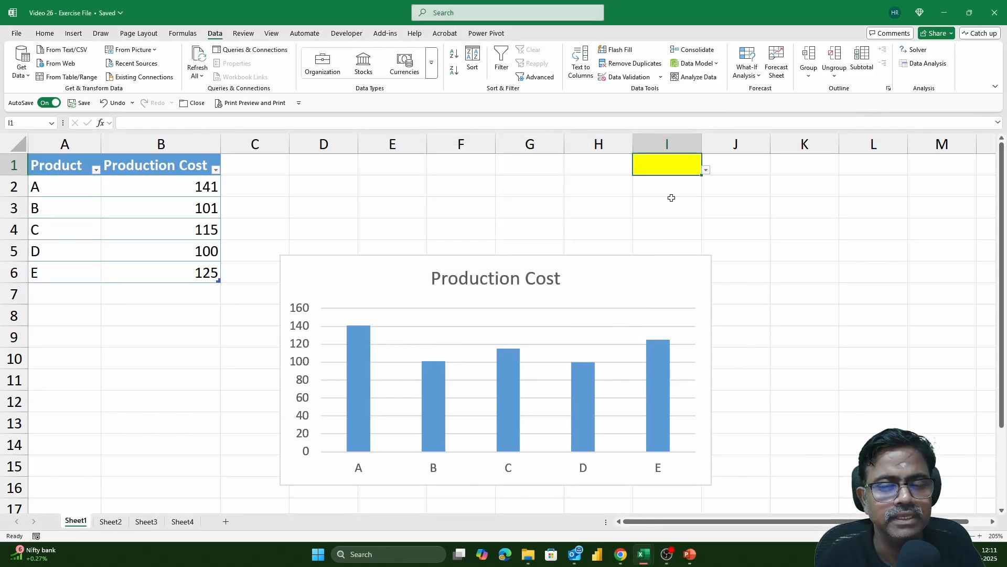
{"action": "left_click", "coordinate": [707, 171]}
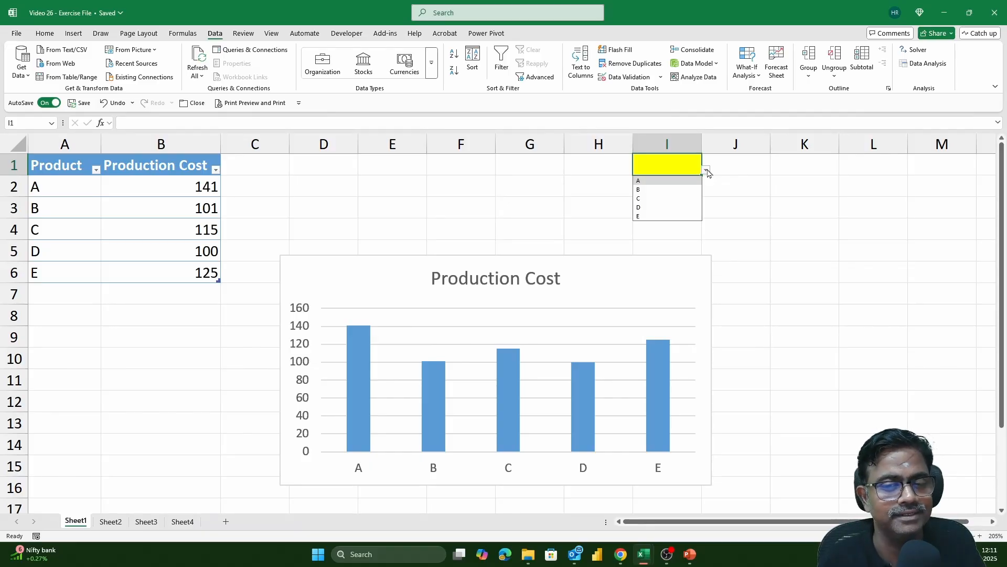
{"action": "key", "text": "Escape"}
- Add product F with a production cost of 250 in A7:B7, directly below the table
{"action": "left_click", "coordinate": [66, 300]}
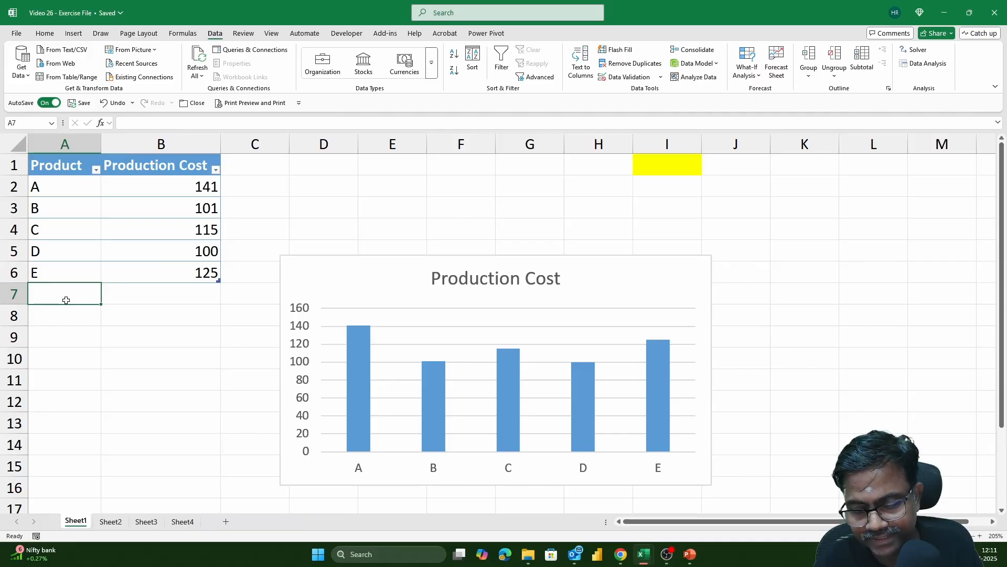
{"action": "type", "text": "F"}
{"action": "key", "text": "Tab"}
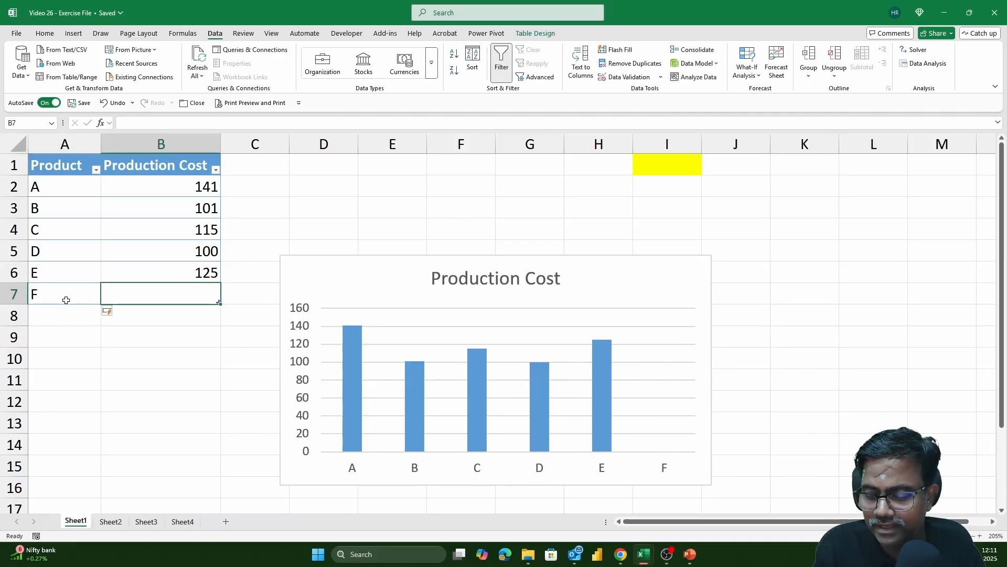
{"action": "type", "text": "250"}
{"action": "key", "text": "Return"}
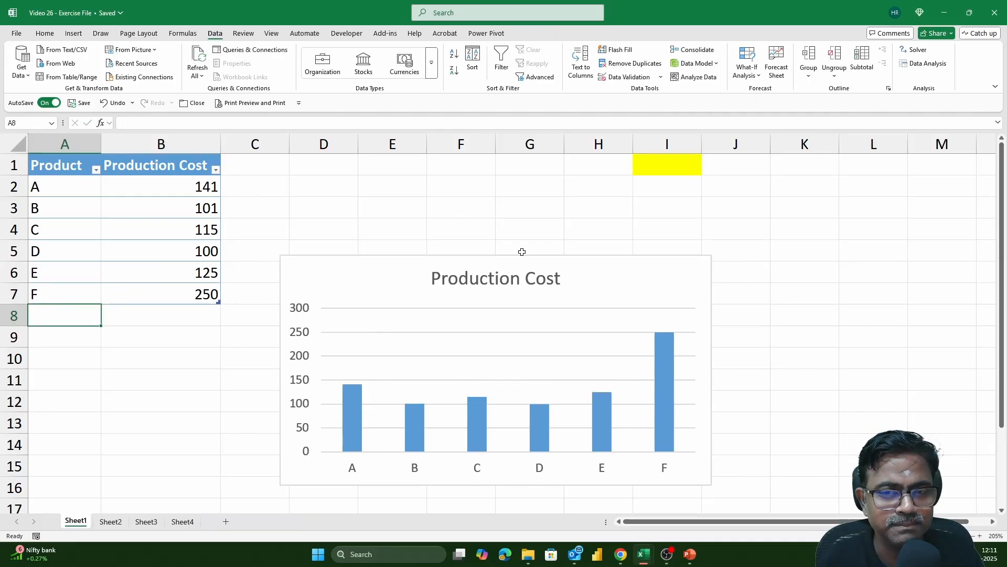
- Check the product entries offered by the I1 dropdown and the name given to the Sheet1 table
{"action": "left_click", "coordinate": [687, 164]}
{"action": "left_click", "coordinate": [704, 172]}
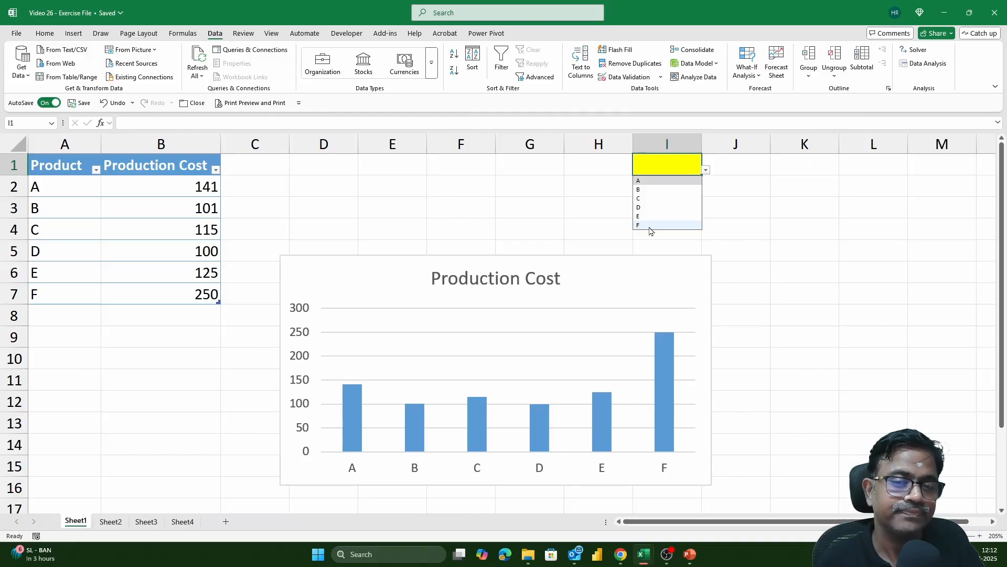
{"action": "key", "text": "Escape"}
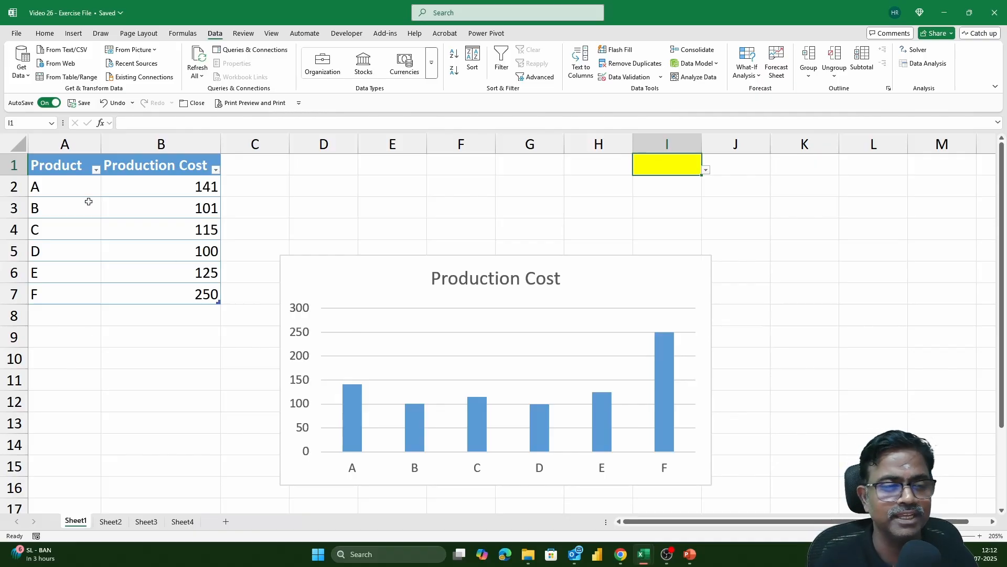
{"action": "left_click", "coordinate": [124, 184]}
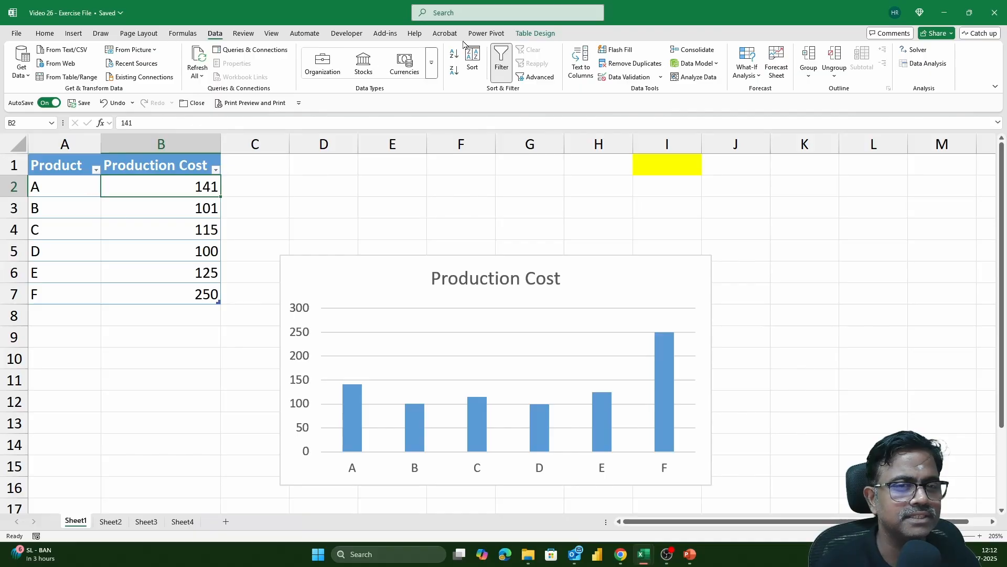
{"action": "left_click", "coordinate": [538, 35]}
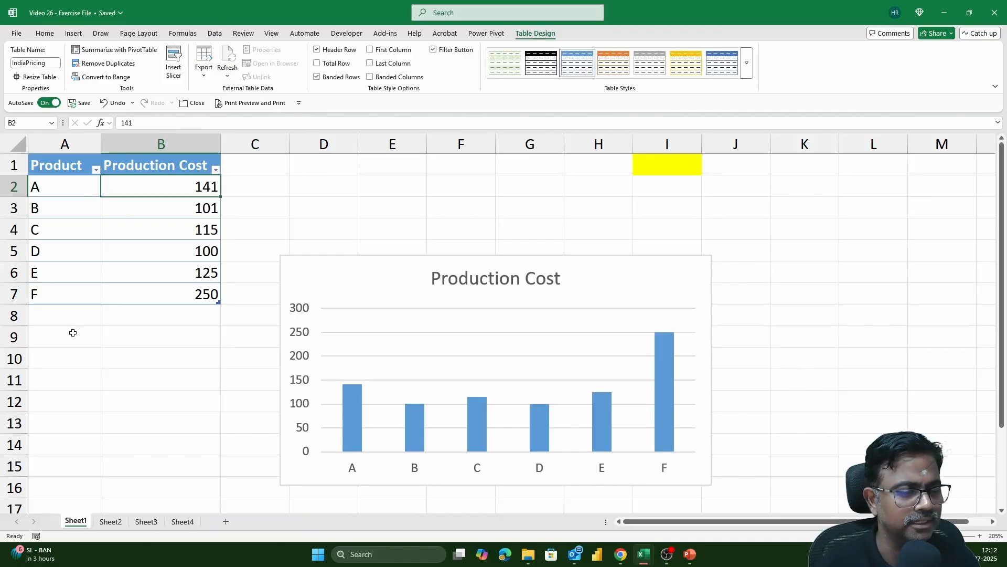
- Convert A1:B4 on Sheet2 into a table with headers and open its table name for editing
{"action": "left_click", "coordinate": [118, 523]}
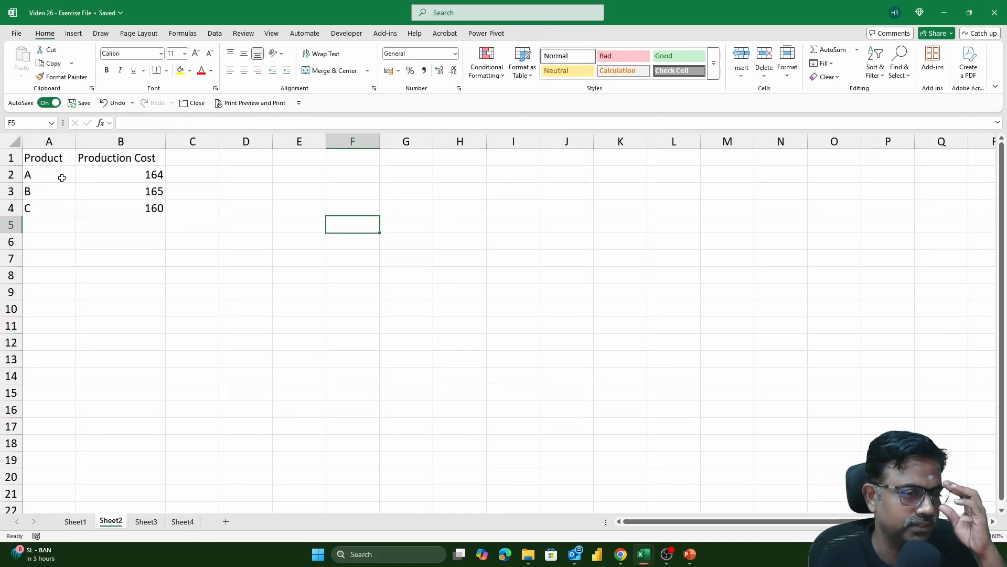
{"action": "scroll", "coordinate": [105, 221], "scroll_direction": "up", "scroll_amount": 4}
{"action": "left_click", "coordinate": [75, 169]}
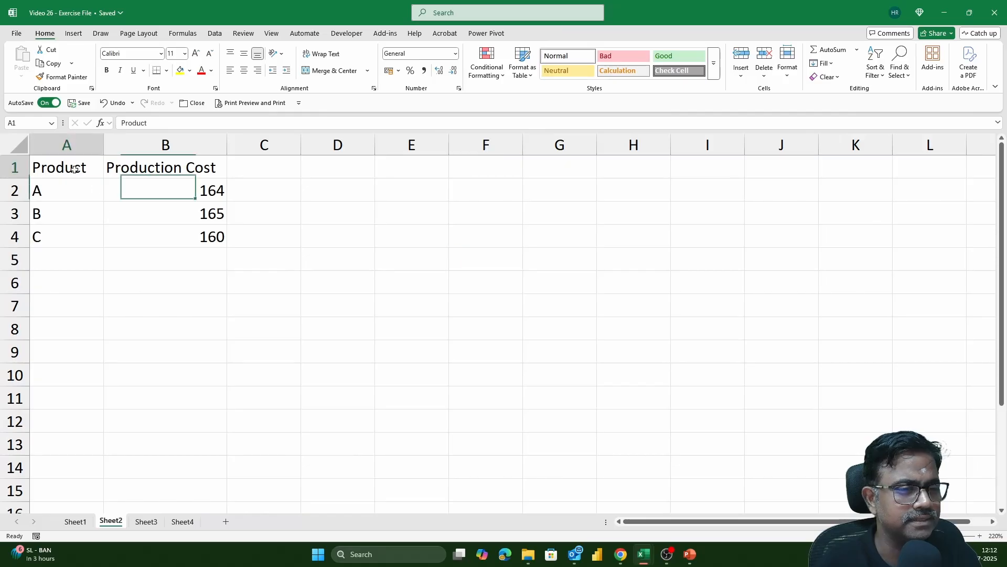
{"action": "key", "text": "ctrl+t"}
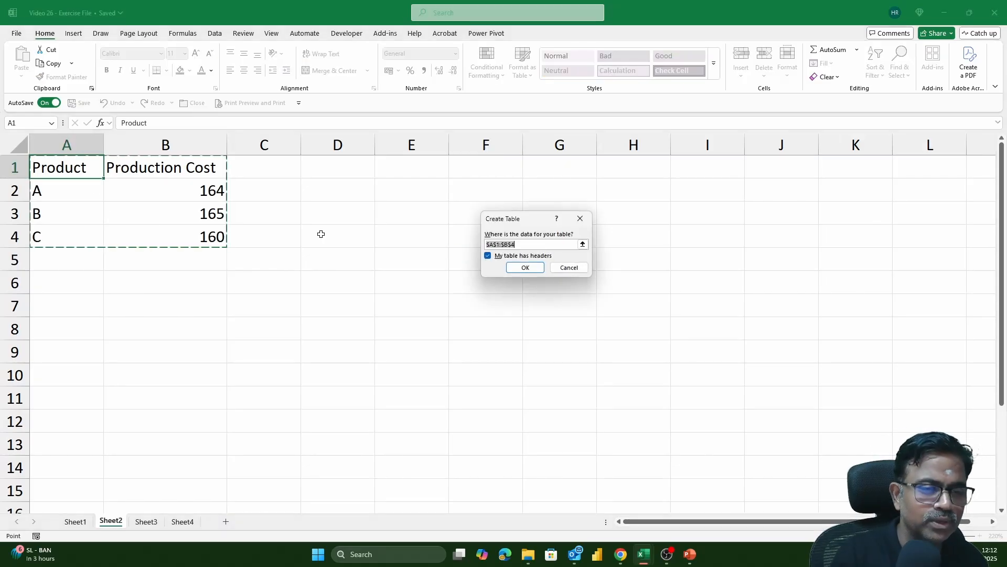
{"action": "left_click", "coordinate": [525, 268]}
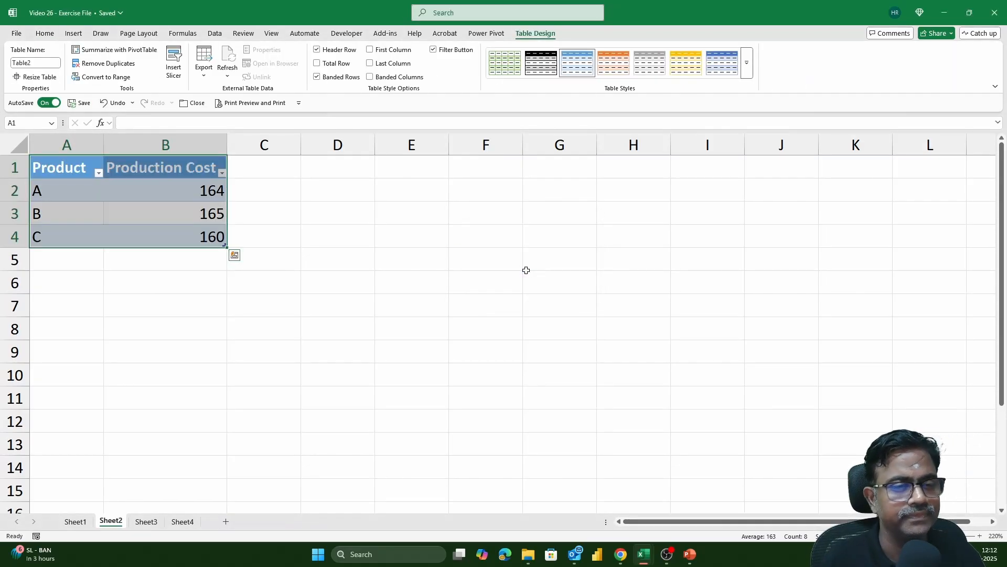
{"action": "left_click", "coordinate": [46, 64]}
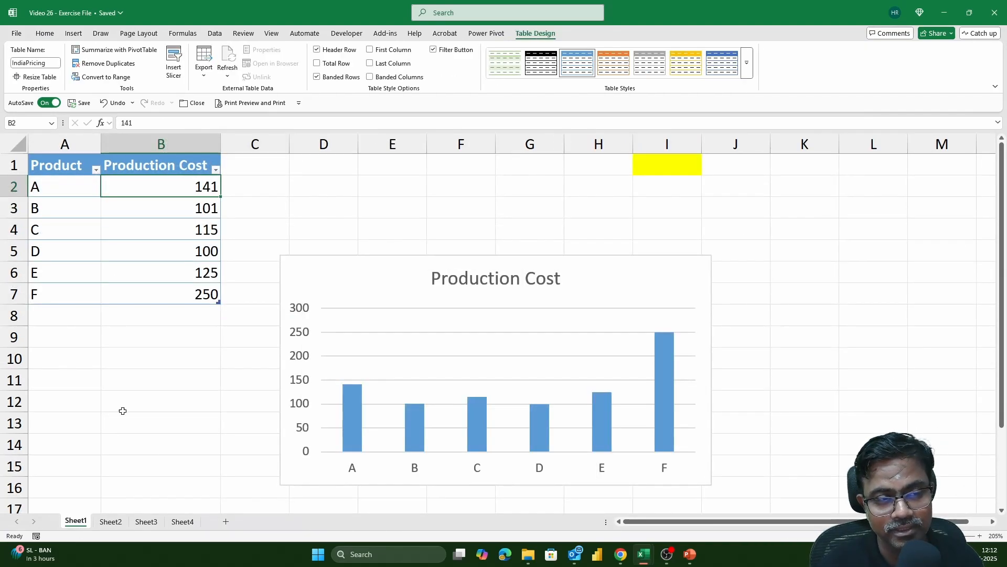
- On Sheet1, move the column chart further away from the table and widen column C
{"action": "left_click_drag", "start_coordinate": [329, 280], "coordinate": [412, 252]}
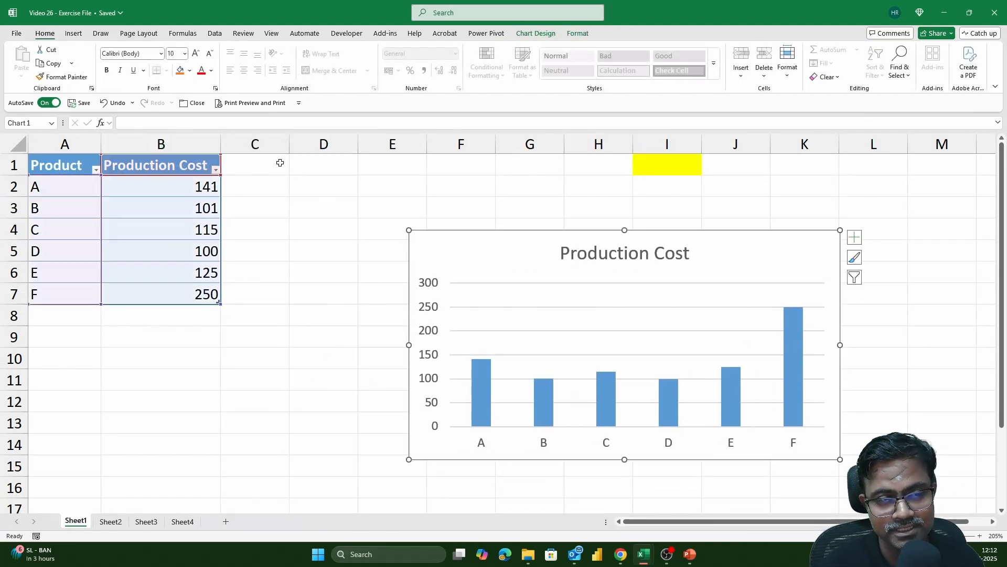
{"action": "left_click", "coordinate": [280, 162]}
{"action": "left_click_drag", "start_coordinate": [290, 141], "coordinate": [322, 141]}
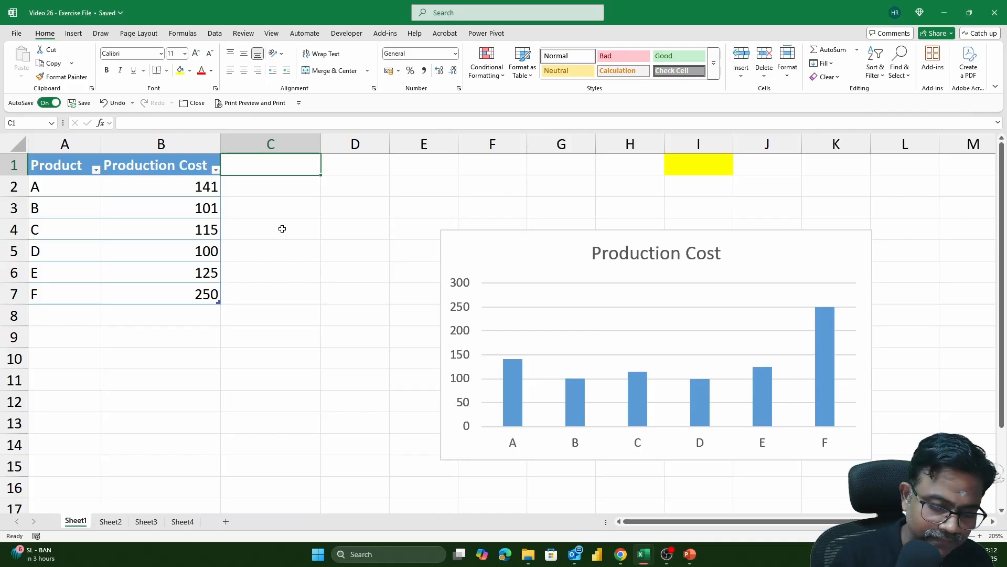
- Add a Market Price column in C1 and fill it with the formula =[@[Production Cost]]*127%
{"action": "type", "text": "Market Price"}
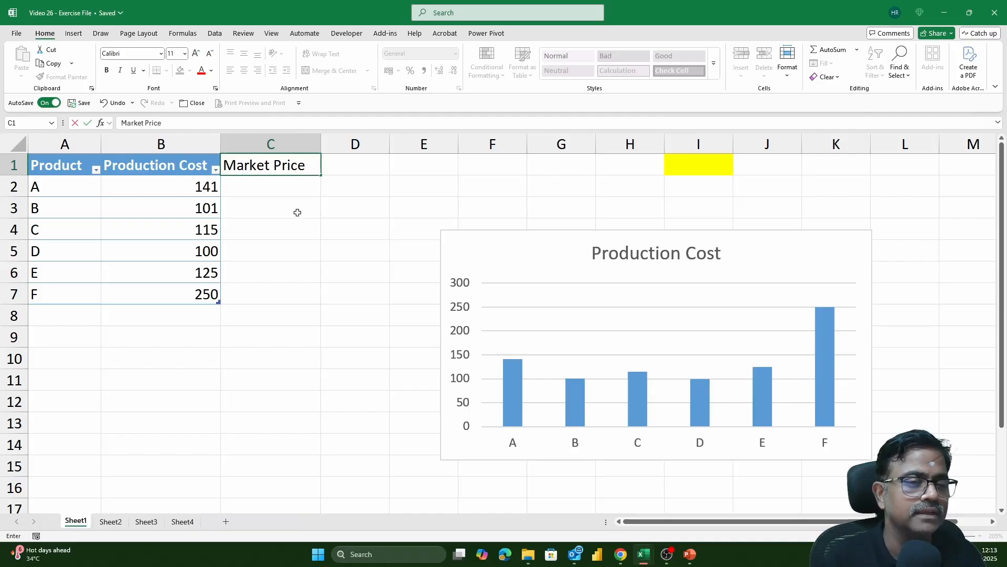
{"action": "key", "text": "Return"}
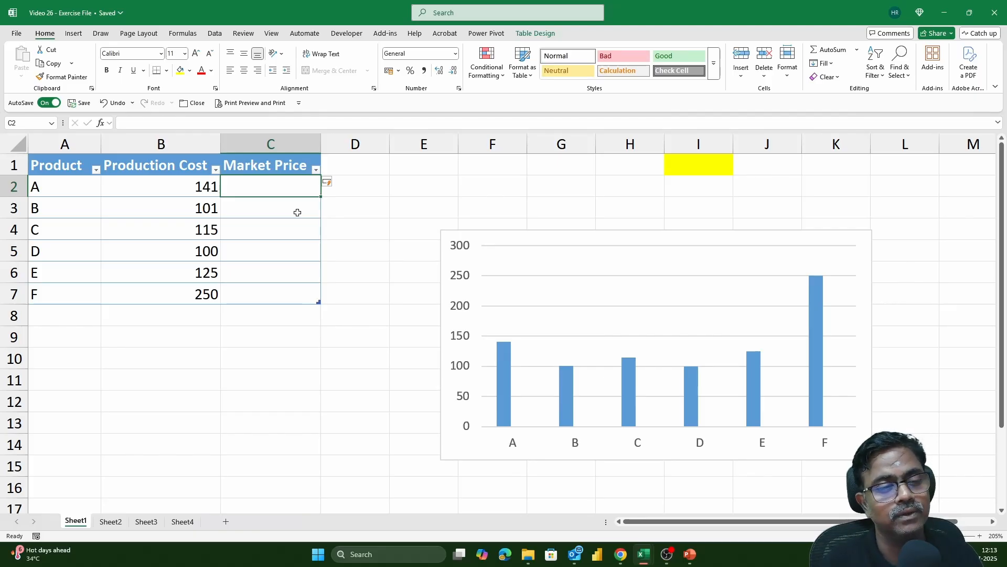
{"action": "type", "text": "="}
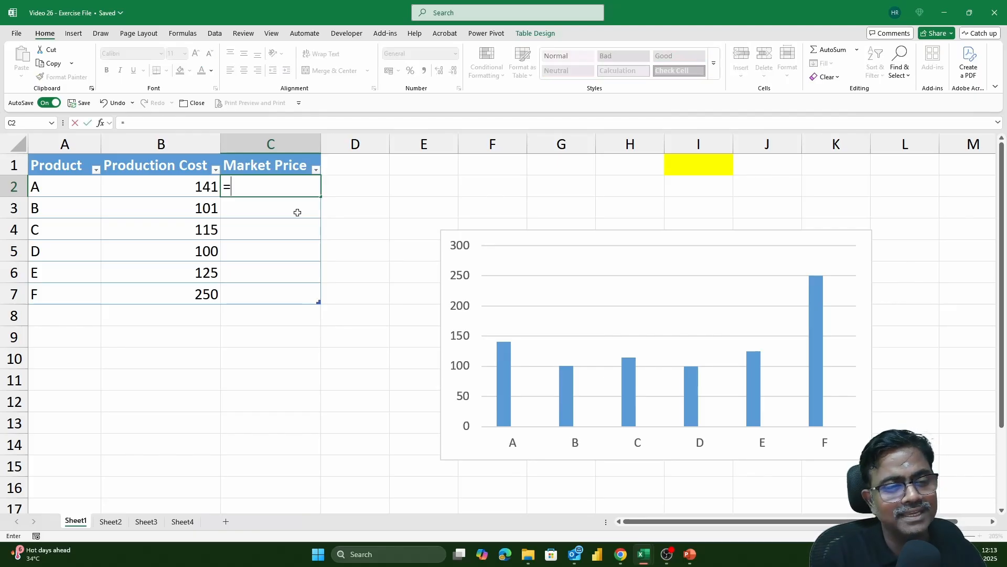
{"action": "key", "text": "Left"}
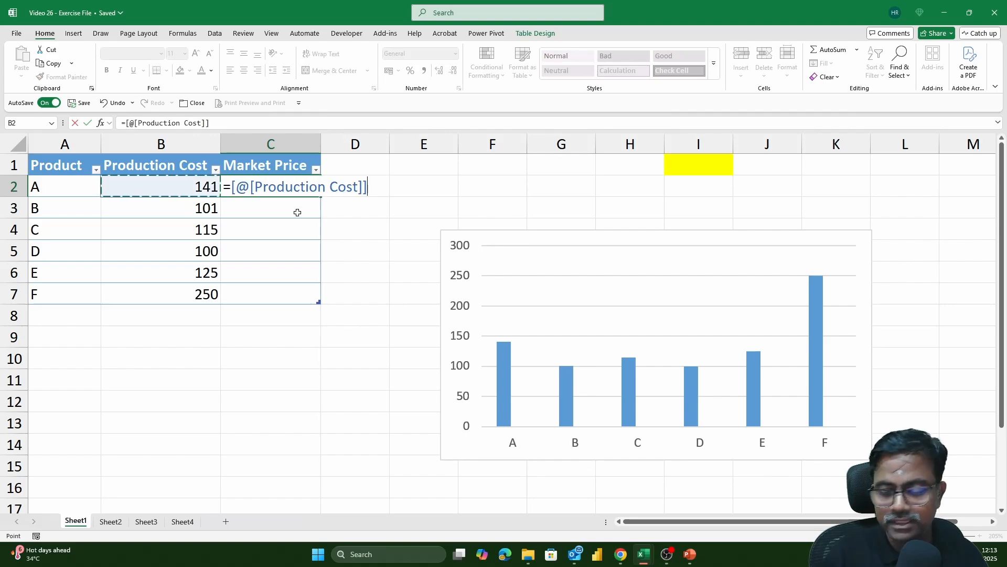
{"action": "type", "text": "*1"}
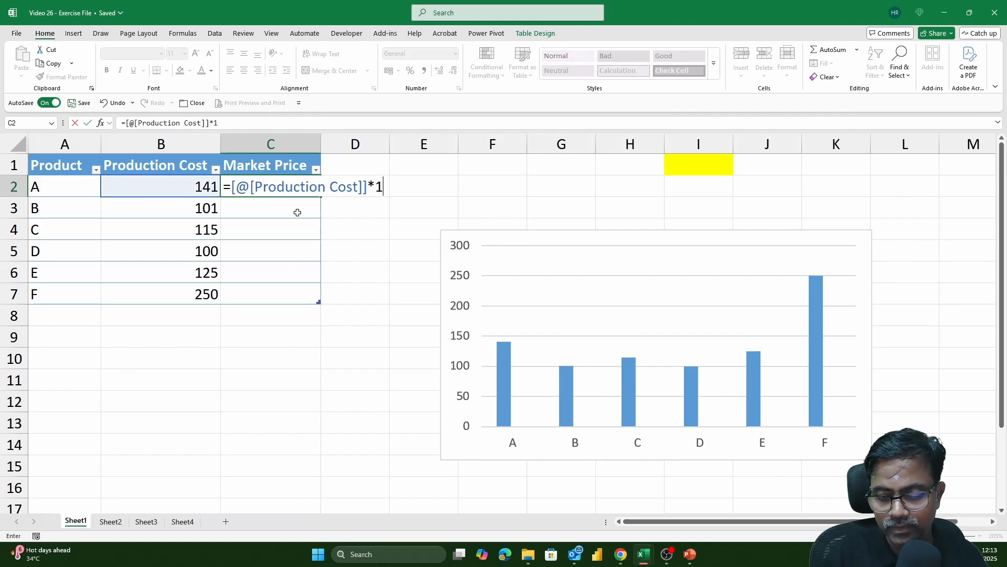
{"action": "type", "text": "27%"}
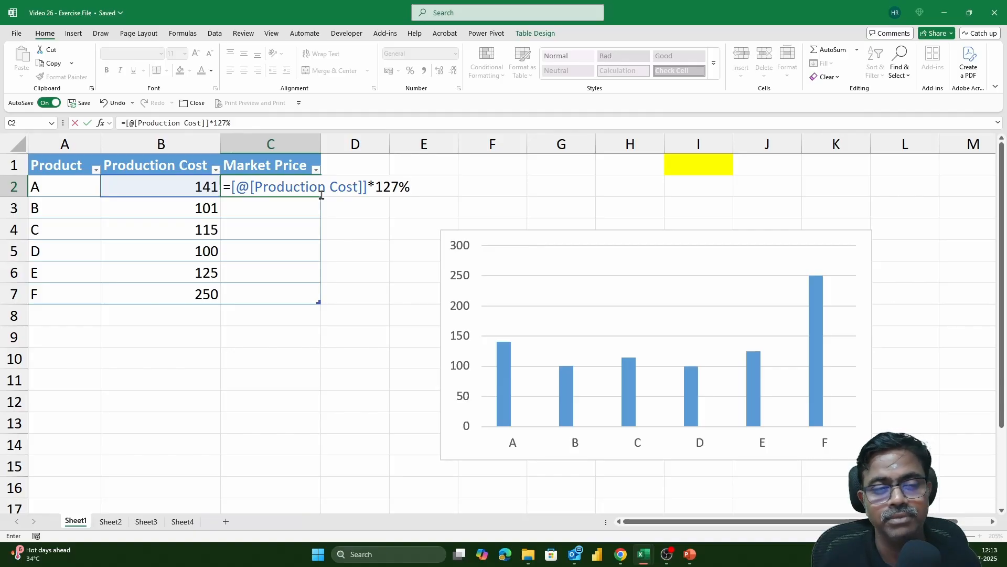
{"action": "key", "text": "Return"}
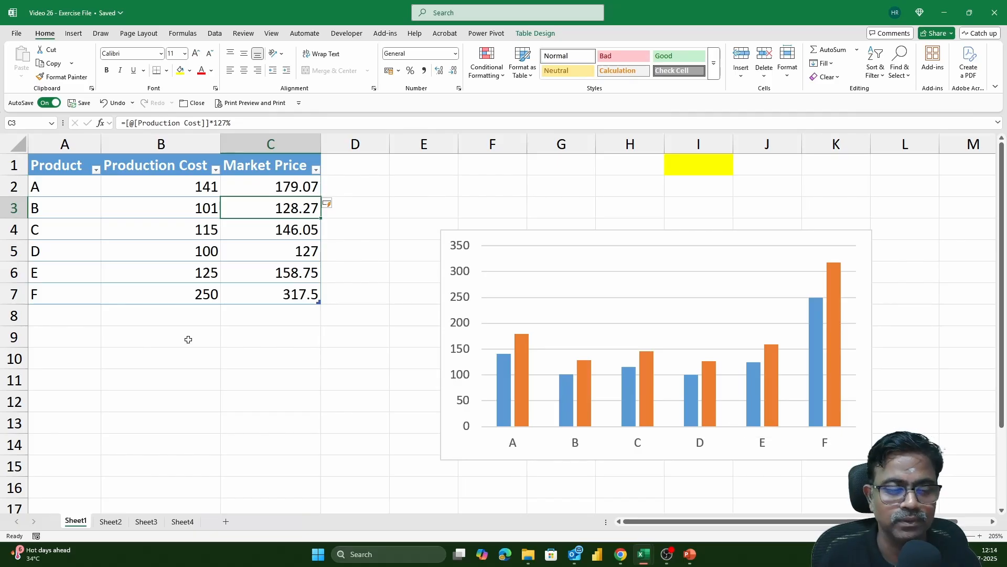
- On Sheet2, add a Market Price column header in C1 beside Production Cost
{"action": "left_click", "coordinate": [110, 521]}
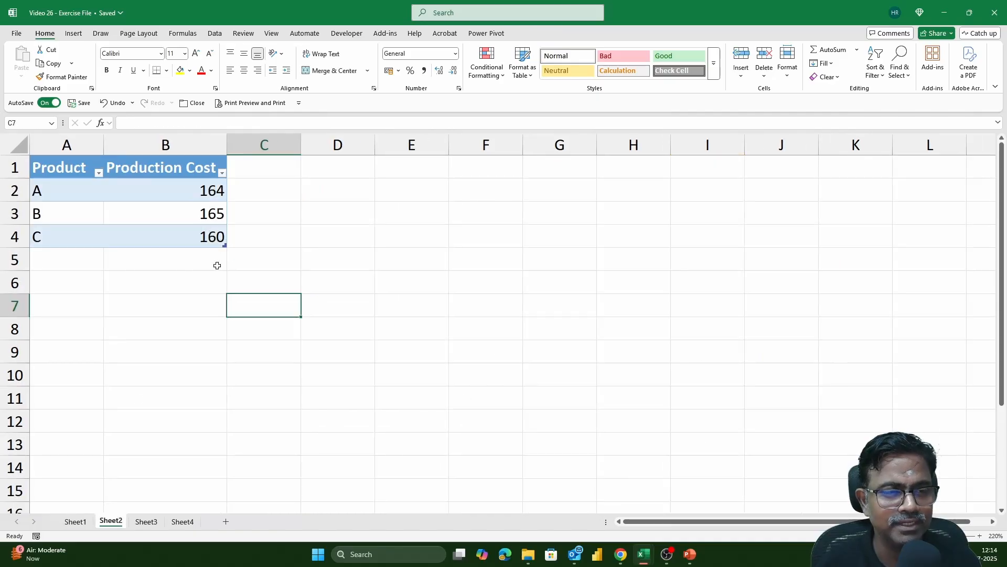
{"action": "left_click", "coordinate": [276, 157]}
{"action": "type", "text": "Mark"}
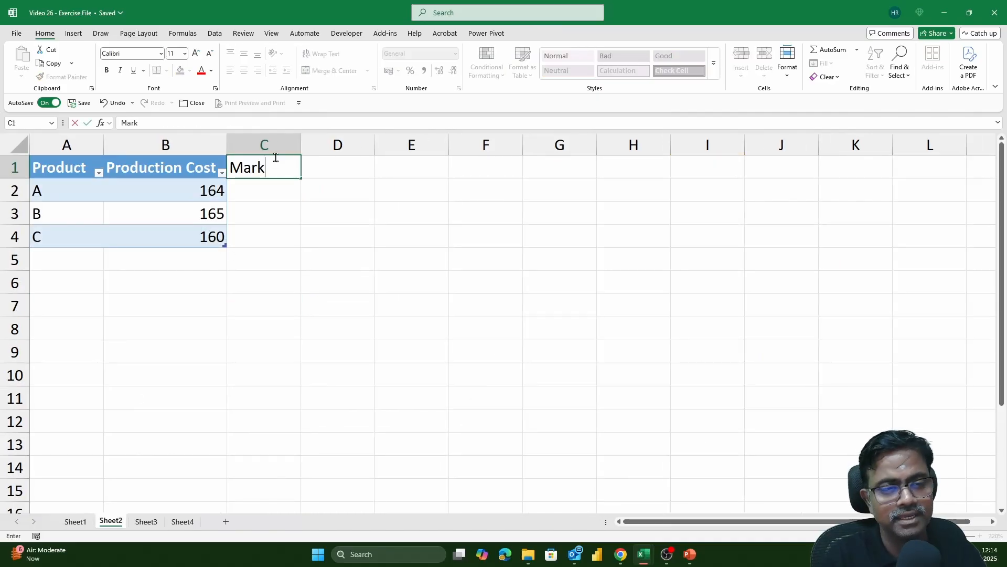
{"action": "type", "text": "et Price"}
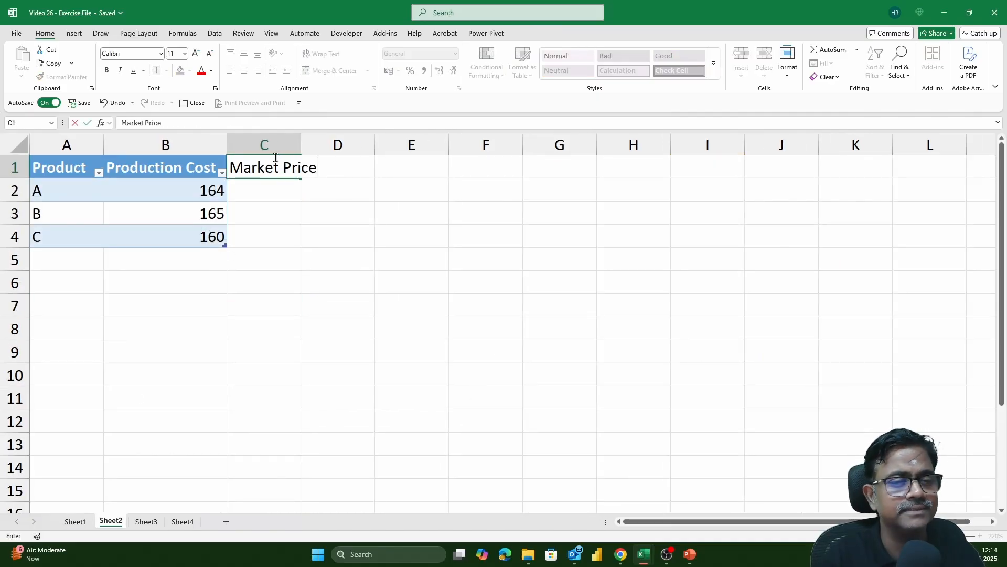
{"action": "key", "text": "Return"}
- Fill the Sheet2 Market Price column with =[@[Production Cost]]*145% and widen column C to fit its header
{"action": "type", "text": "="}
{"action": "key", "text": "Left"}
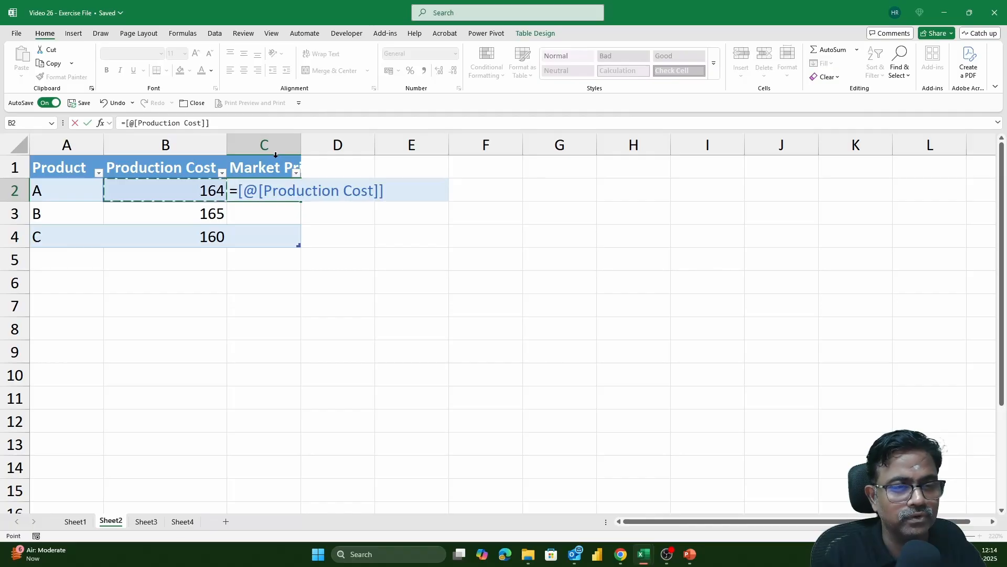
{"action": "type", "text": "*4"}
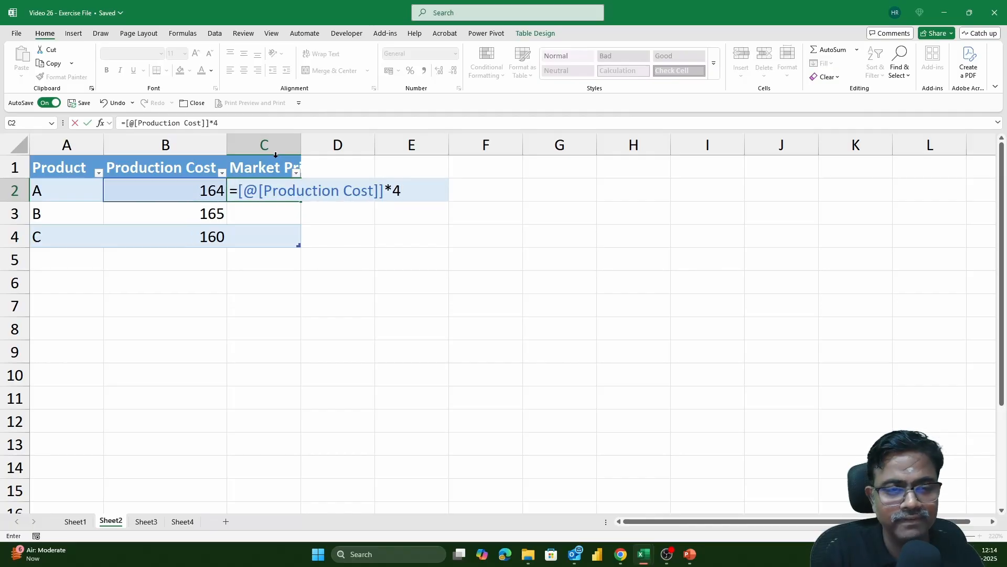
{"action": "key", "text": "BackSpace"}
{"action": "type", "text": "145"}
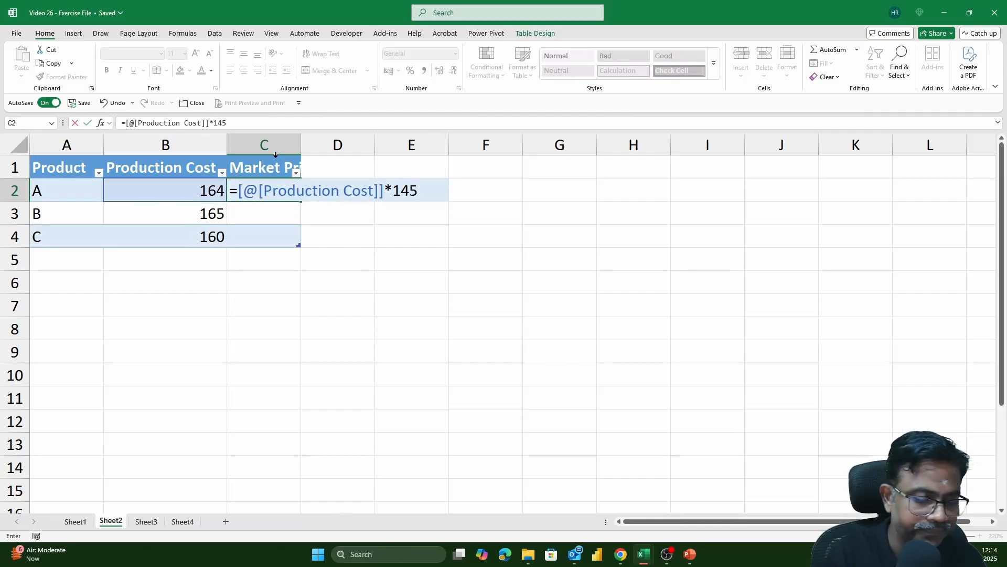
{"action": "type", "text": "%"}
{"action": "key", "text": "Return"}
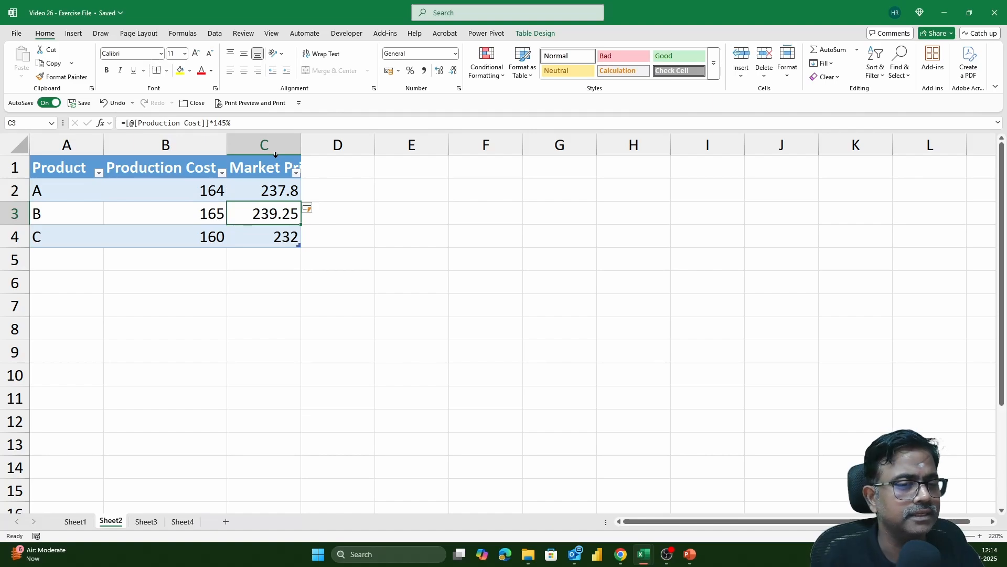
{"action": "double_click", "coordinate": [304, 143]}
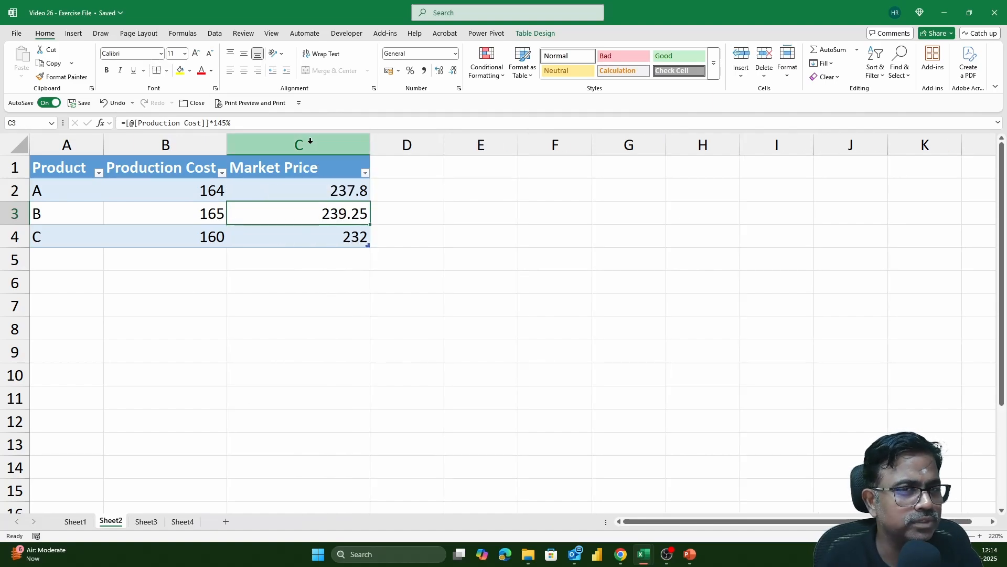
- Check the name of the Sheet2 table and the Product and Product Origin entries on Sheet3
{"action": "left_click", "coordinate": [544, 37]}
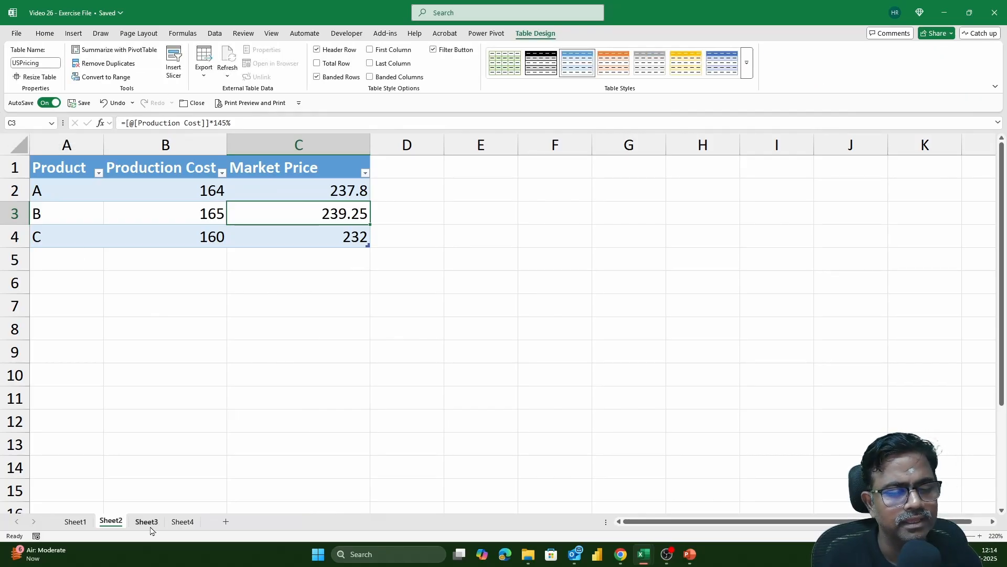
{"action": "left_click", "coordinate": [150, 527]}
{"action": "left_click", "coordinate": [243, 218]}
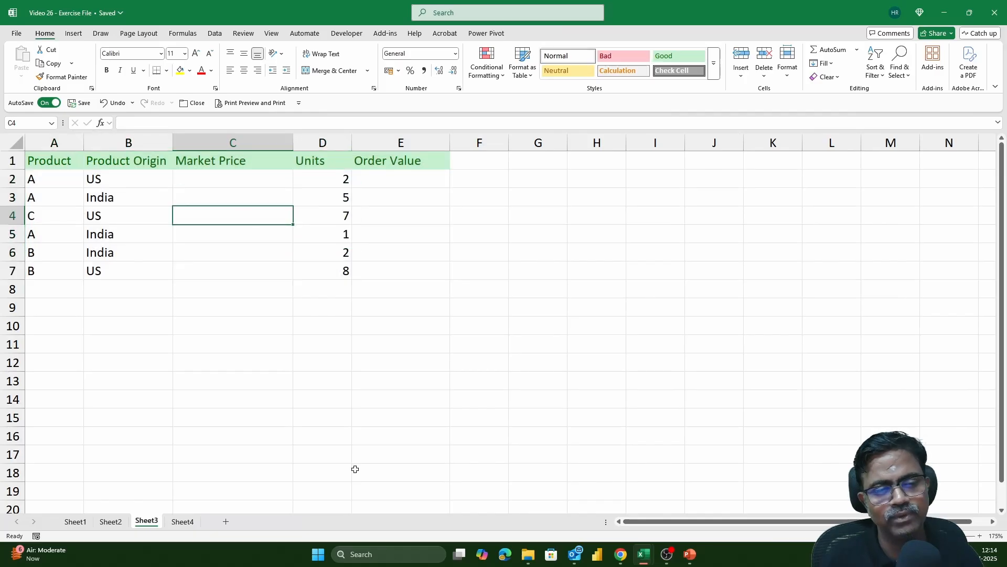
{"action": "scroll", "coordinate": [356, 468], "scroll_direction": "up", "scroll_amount": 2}
{"action": "left_click", "coordinate": [290, 182]}
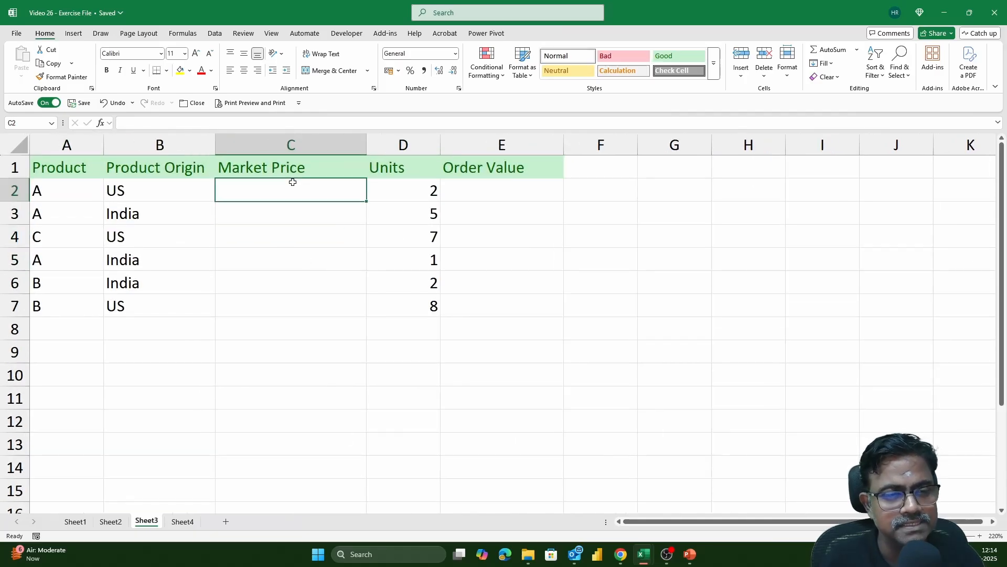
{"action": "left_click", "coordinate": [134, 189]}
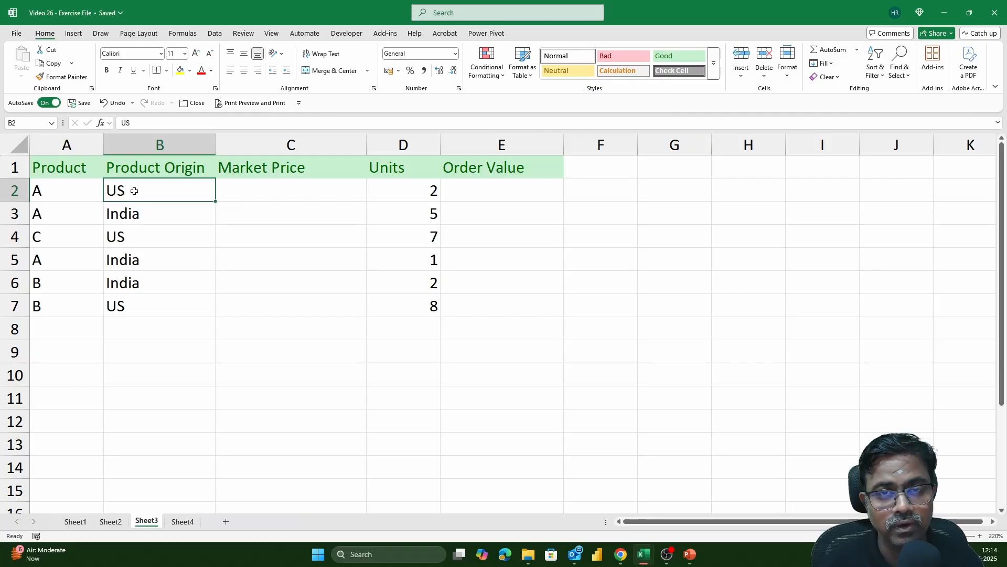
{"action": "left_click", "coordinate": [55, 197]}
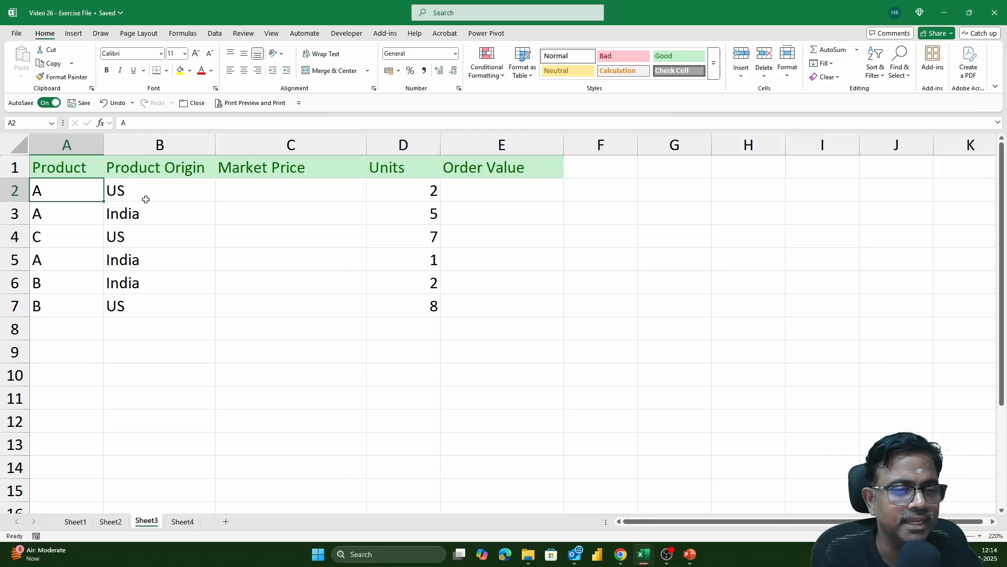
- In Sheet3 cell C2, start an IF formula that tests whether B2 equals "US"
{"action": "left_click", "coordinate": [250, 194]}
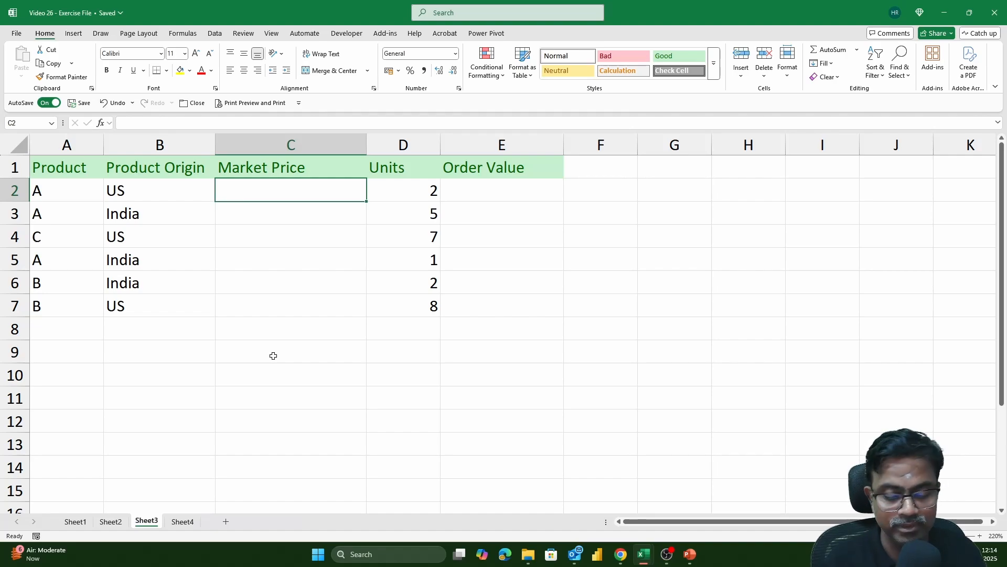
{"action": "type", "text": "=if"}
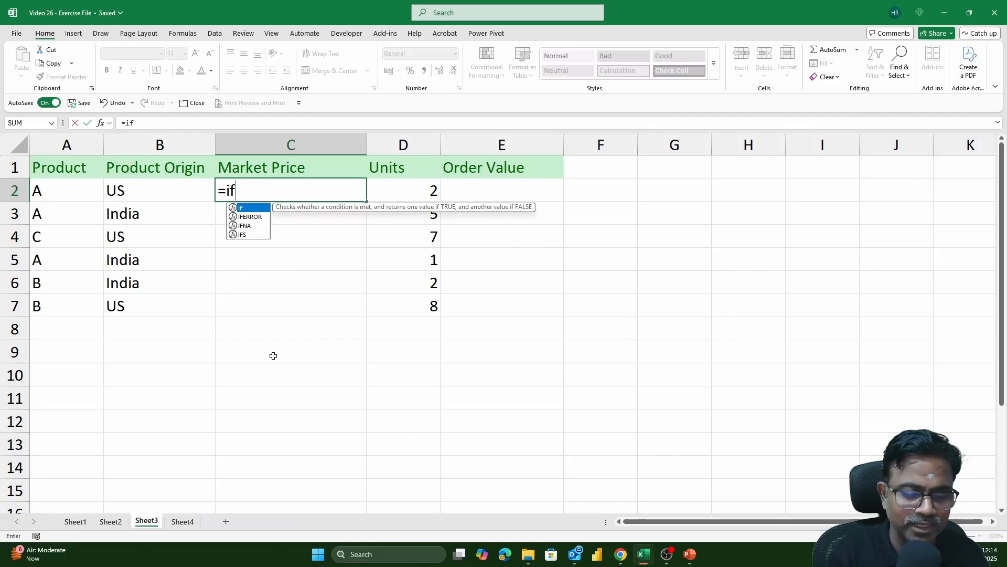
{"action": "type", "text": "("}
{"action": "left_click", "coordinate": [166, 193]}
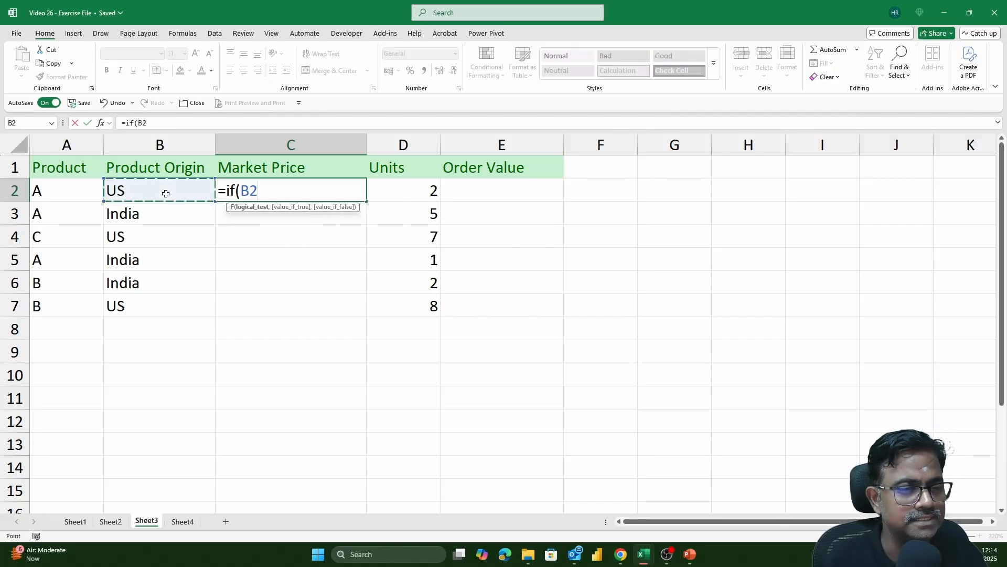
{"action": "type", "text": "=\""}
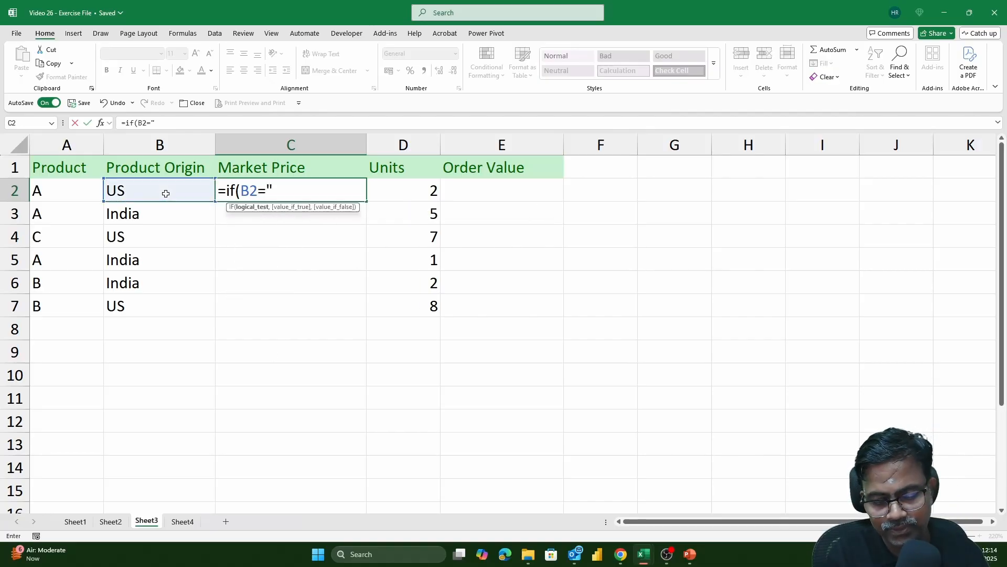
{"action": "type", "text": "US\","}
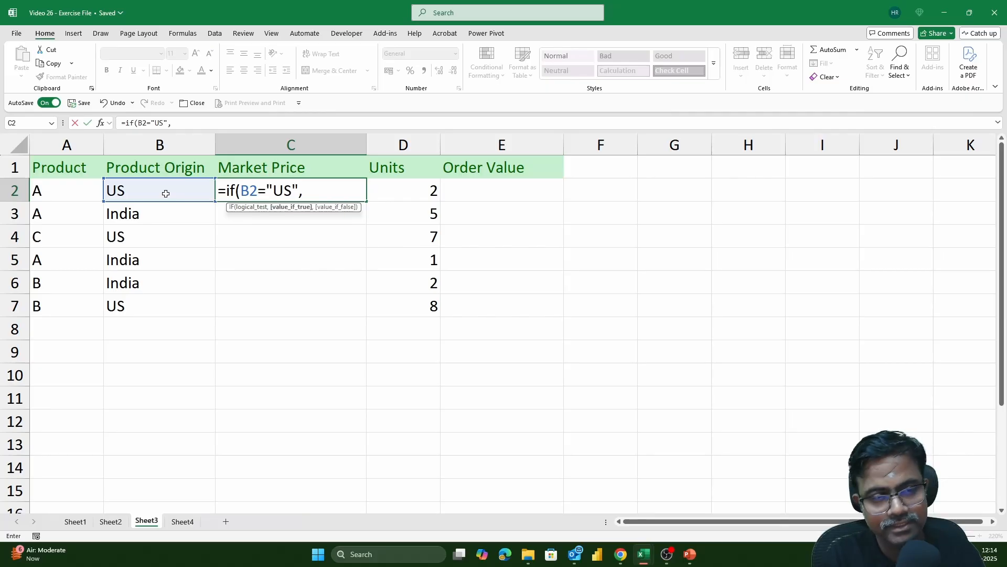
- Enter VLOOKUP(A2,USPricing,2,false) as the IF formula's value when true
{"action": "type", "text": "vlo"}
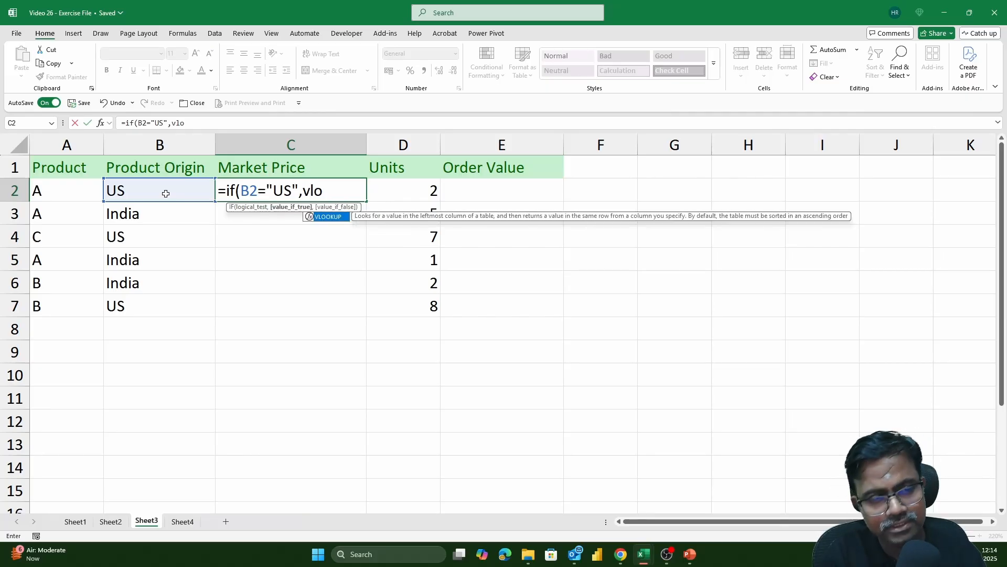
{"action": "key", "text": "Tab"}
{"action": "left_click", "coordinate": [71, 194]}
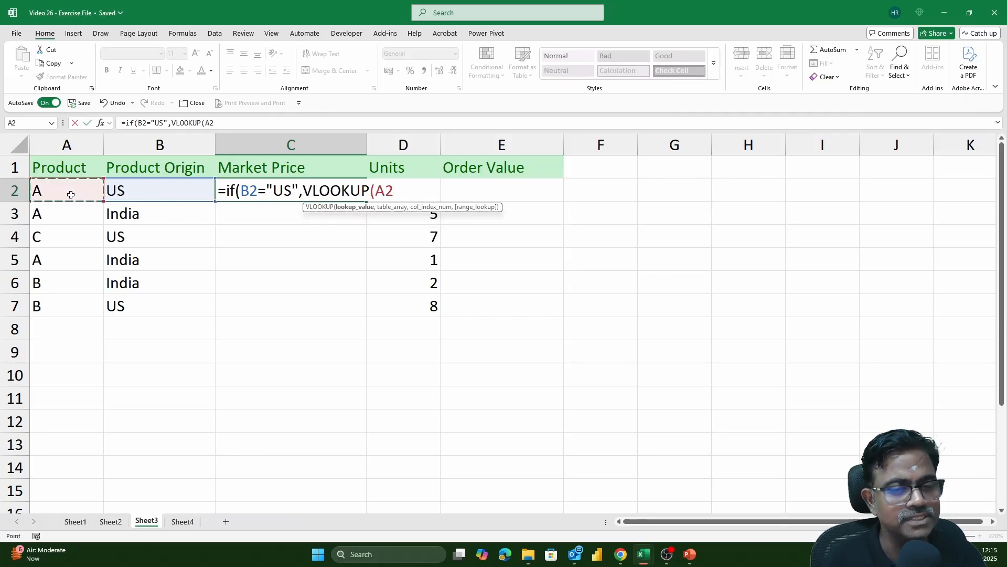
{"action": "type", "text": ","}
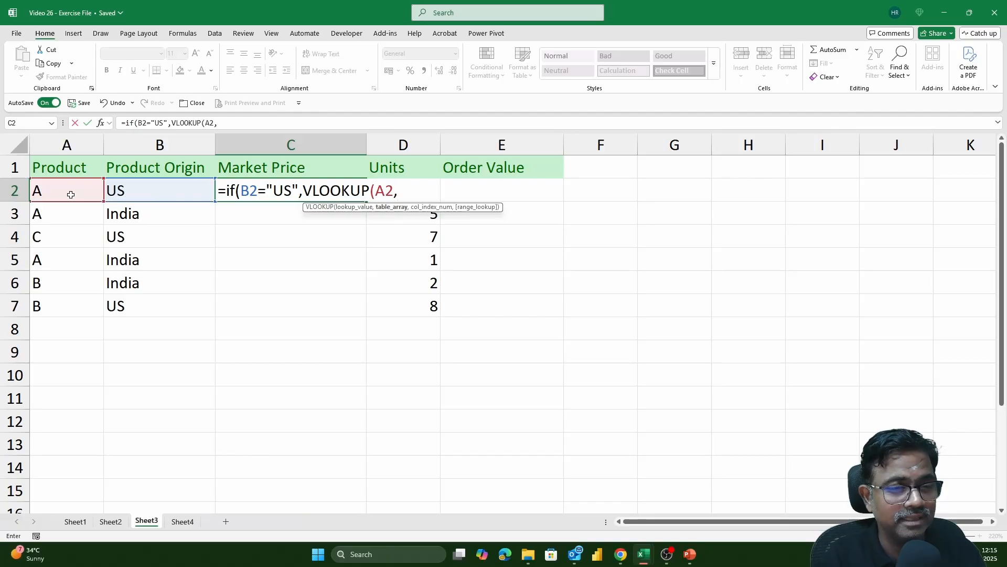
{"action": "type", "text": "uns"}
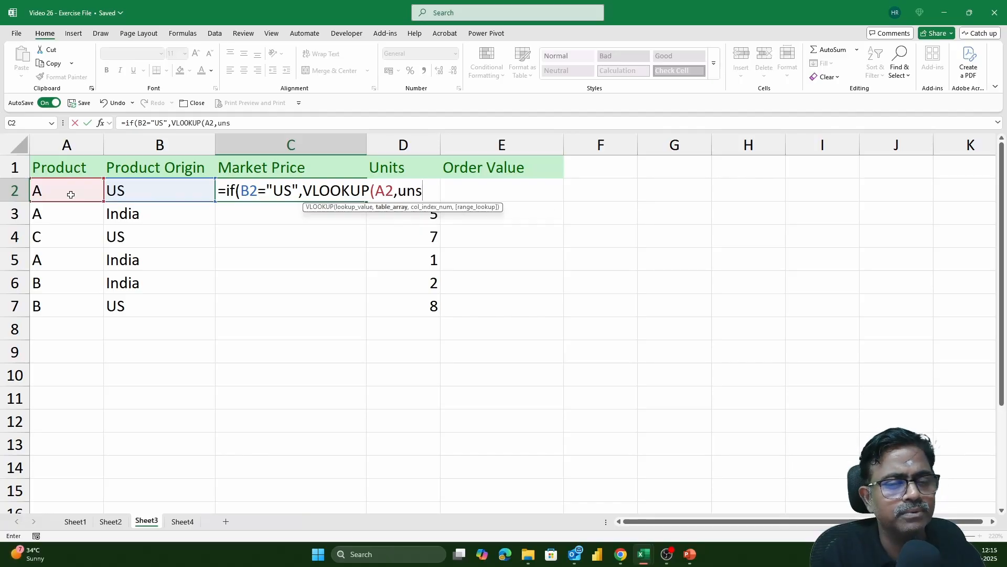
{"action": "key", "text": "BackSpace"}
{"action": "key", "text": "BackSpace"}
{"action": "type", "text": "s"}
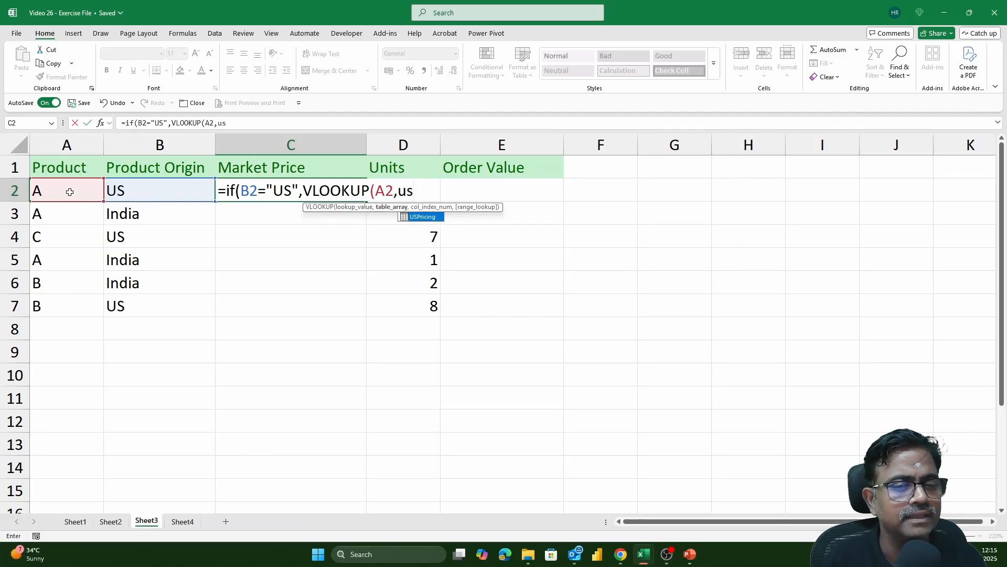
{"action": "double_click", "coordinate": [425, 218]}
{"action": "type", "text": ","}
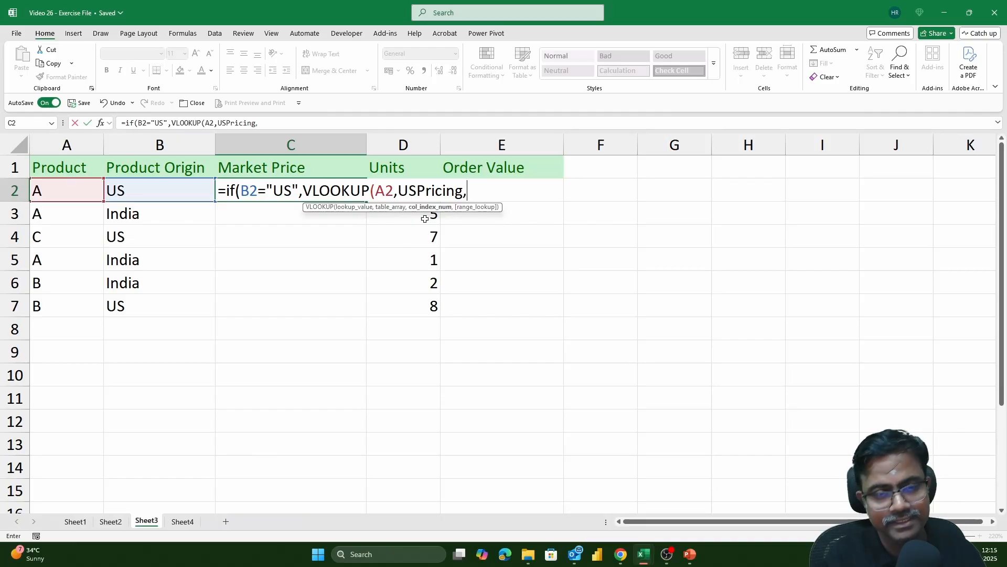
{"action": "type", "text": "2,false"}
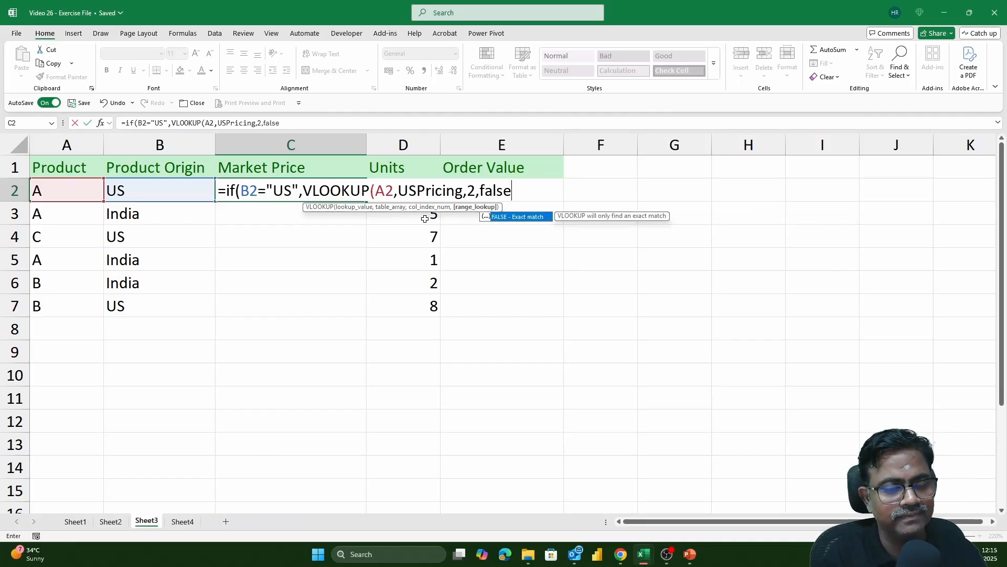
{"action": "type", "text": "),"}
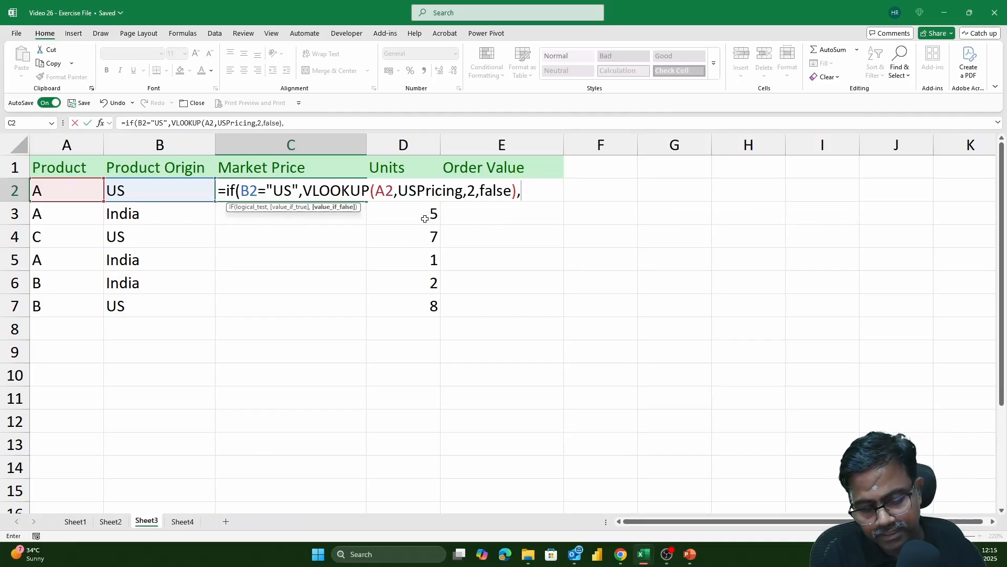
- Enter VLOOKUP(A2,IndiaPricing,2,false) as the IF formula's value when false and close the IF function's parenthesis
{"action": "type", "text": "vl"}
{"action": "key", "text": "Tab"}
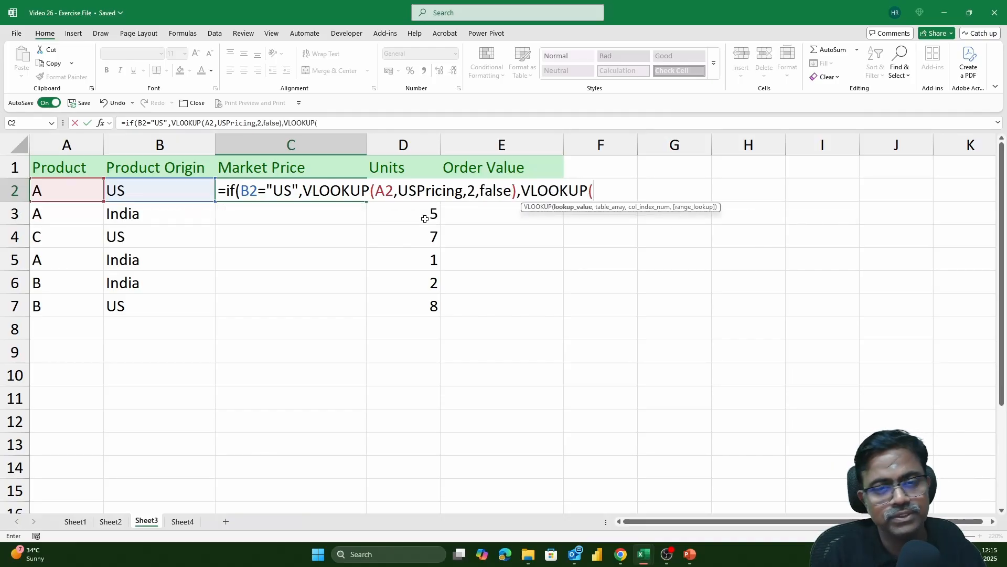
{"action": "left_click", "coordinate": [44, 188]}
{"action": "type", "text": ",io"}
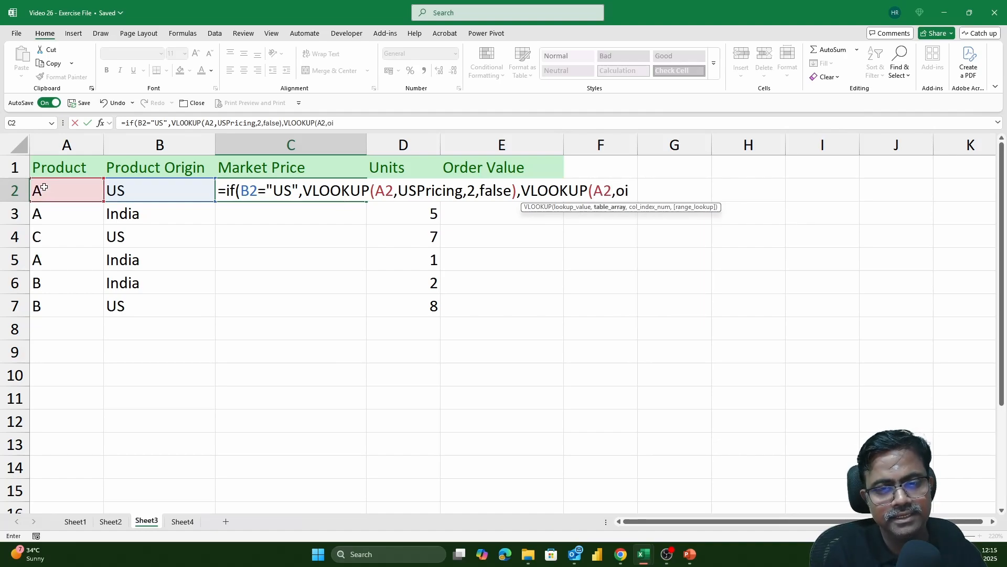
{"action": "key", "text": "BackSpace"}
{"action": "key", "text": "BackSpace"}
{"action": "type", "text": "id"}
{"action": "key", "text": "BackSpace"}
{"action": "type", "text": "nid"}
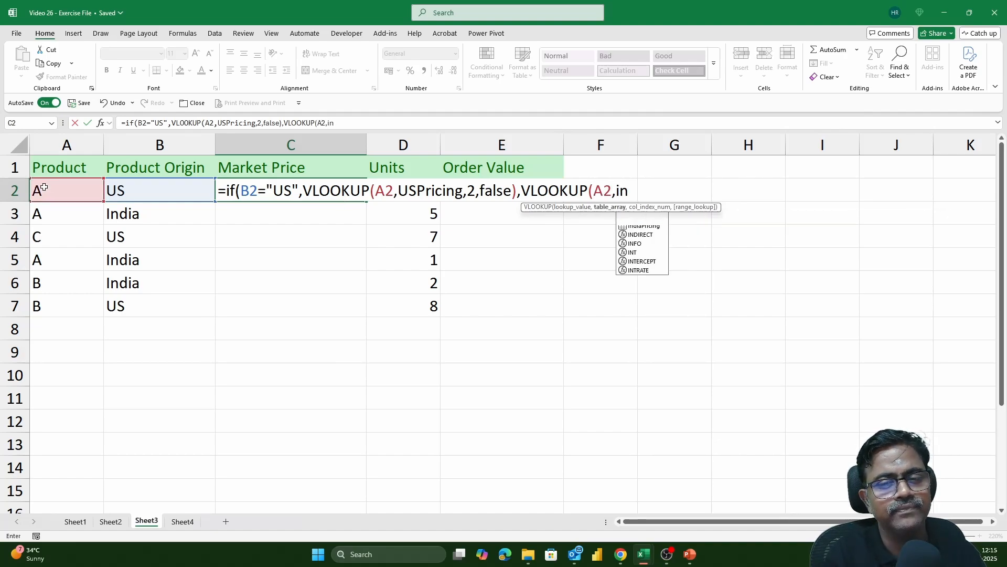
{"action": "key", "text": "BackSpace"}
{"action": "key", "text": "BackSpace"}
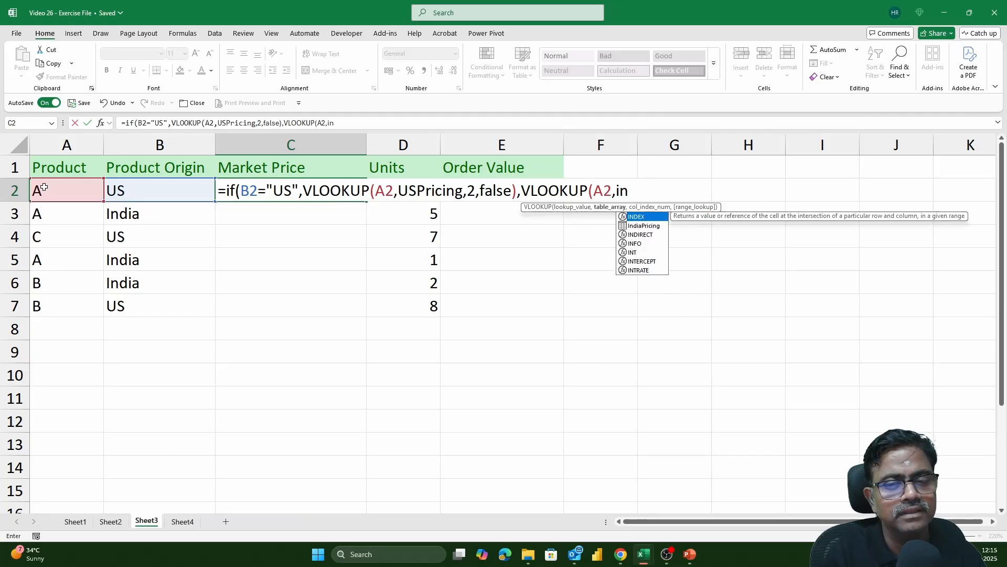
{"action": "type", "text": "di"}
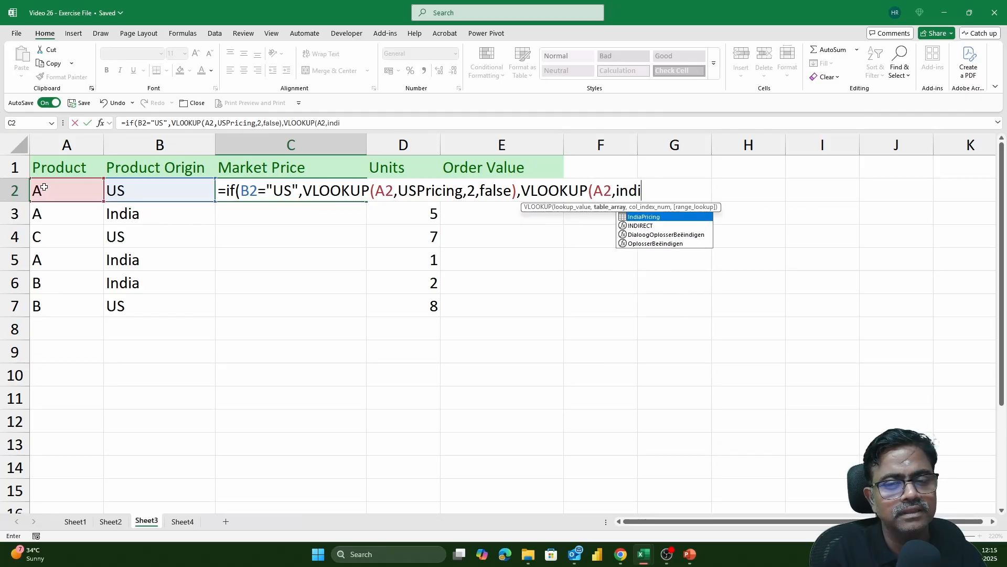
{"action": "double_click", "coordinate": [654, 219]}
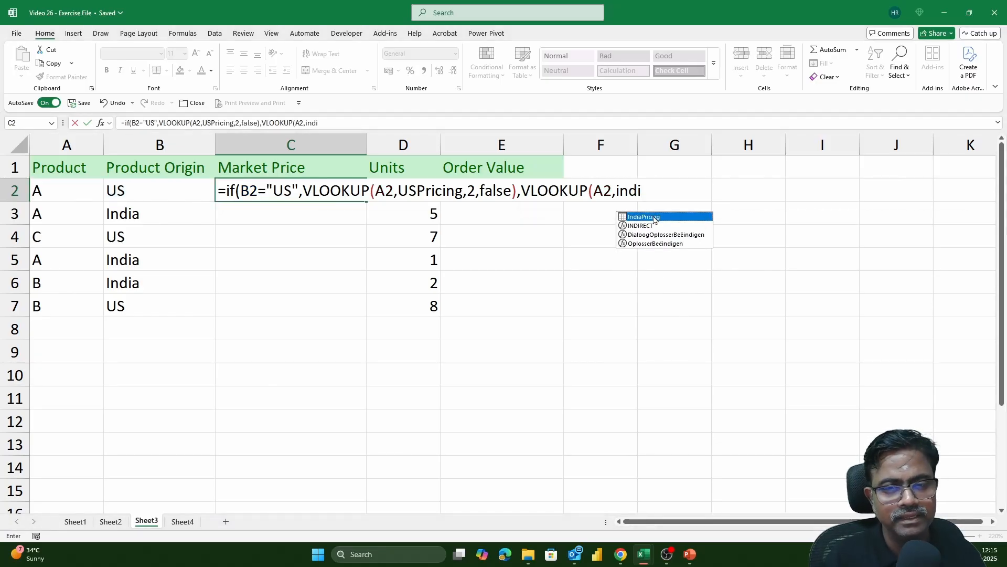
{"action": "double_click", "coordinate": [654, 218]}
{"action": "type", "text": ",2,false)"}
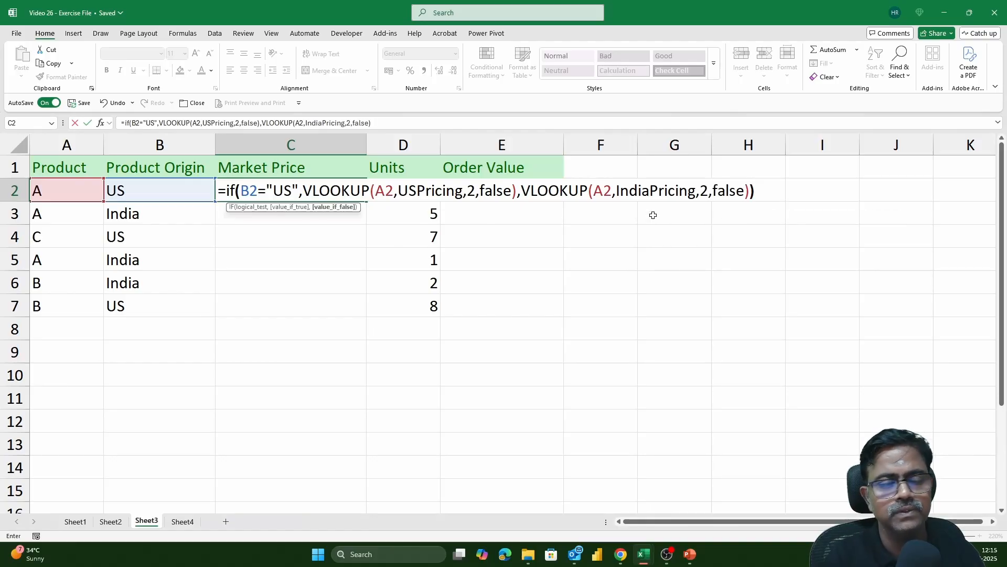
{"action": "type", "text": ")"}
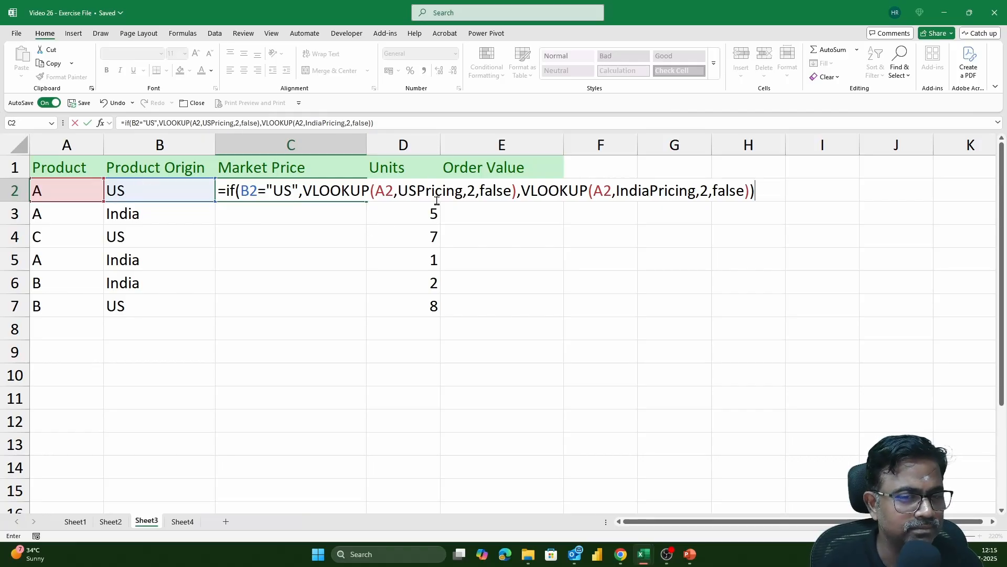
- Set the column index to 3 in both the USPricing and IndiaPricing VLOOKUPs of the C2 formula and enter it
{"action": "left_click_drag", "start_coordinate": [303, 191], "coordinate": [516, 188]}
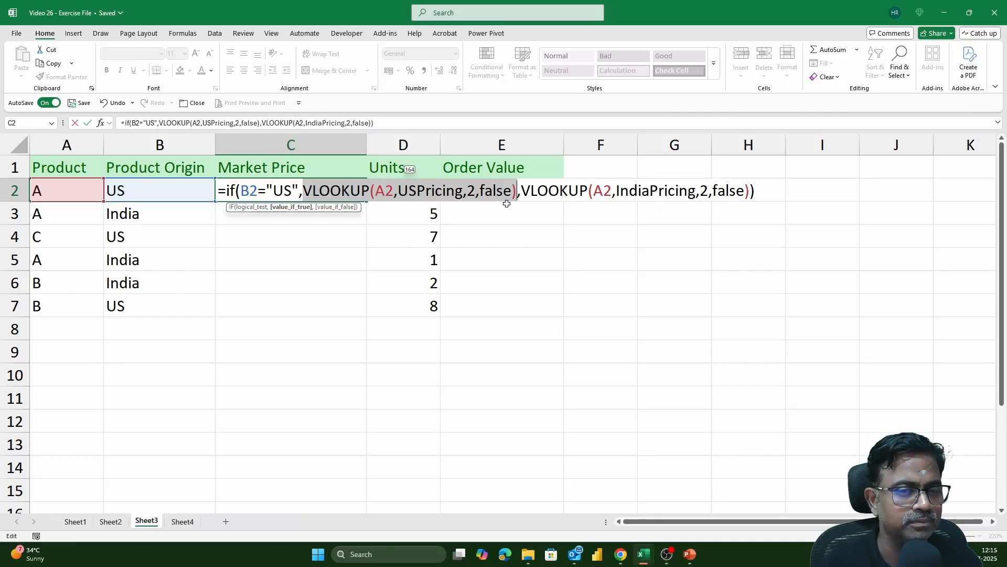
{"action": "left_click", "coordinate": [477, 191]}
{"action": "key", "text": "BackSpace"}
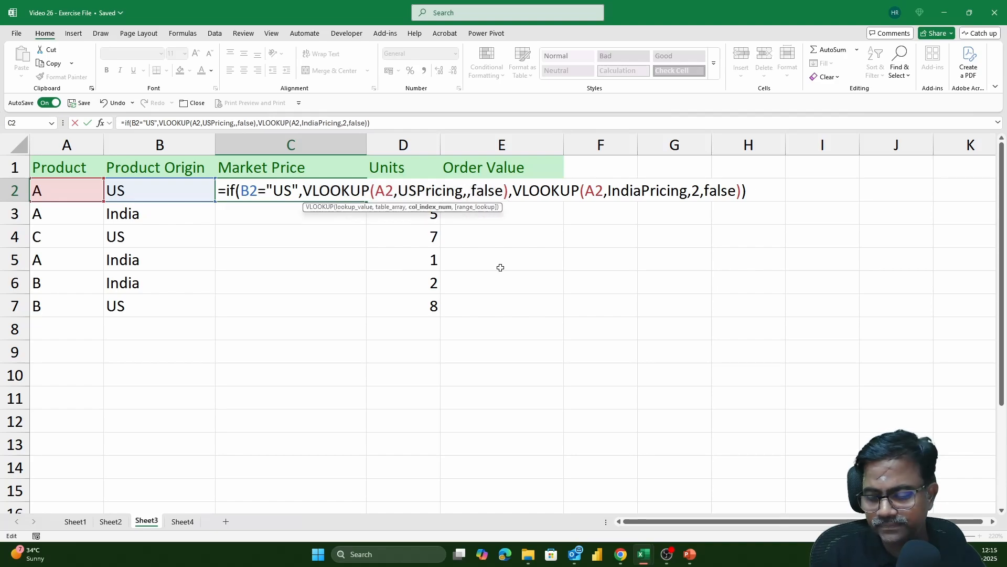
{"action": "type", "text": "3"}
{"action": "left_click", "coordinate": [708, 193]}
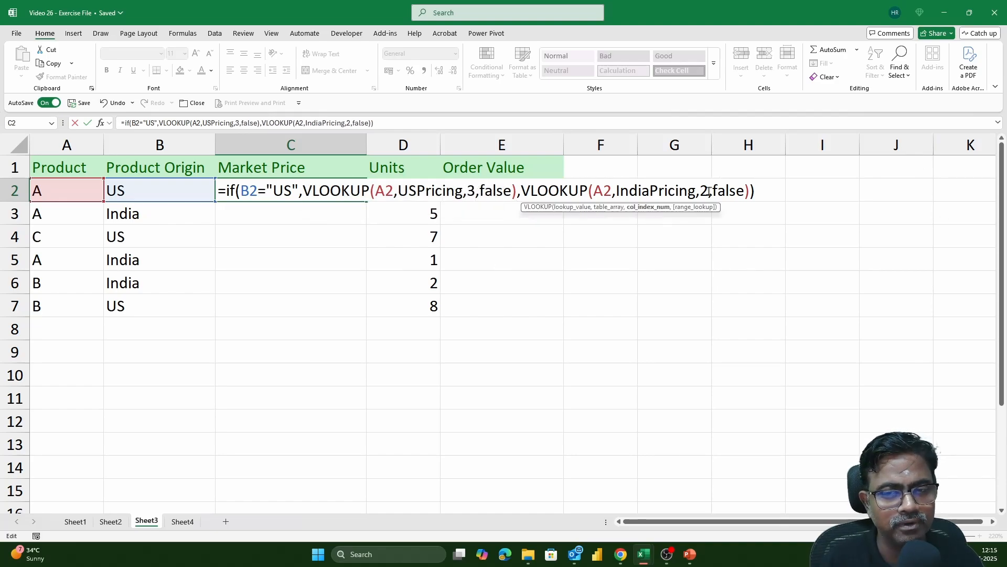
{"action": "key", "text": "BackSpace"}
{"action": "type", "text": "3"}
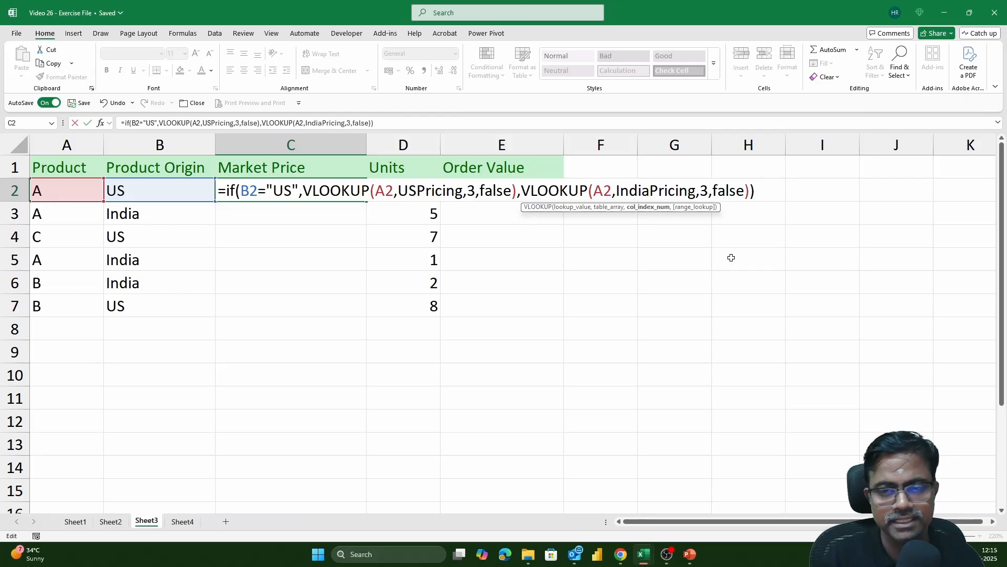
{"action": "key", "text": "Return"}
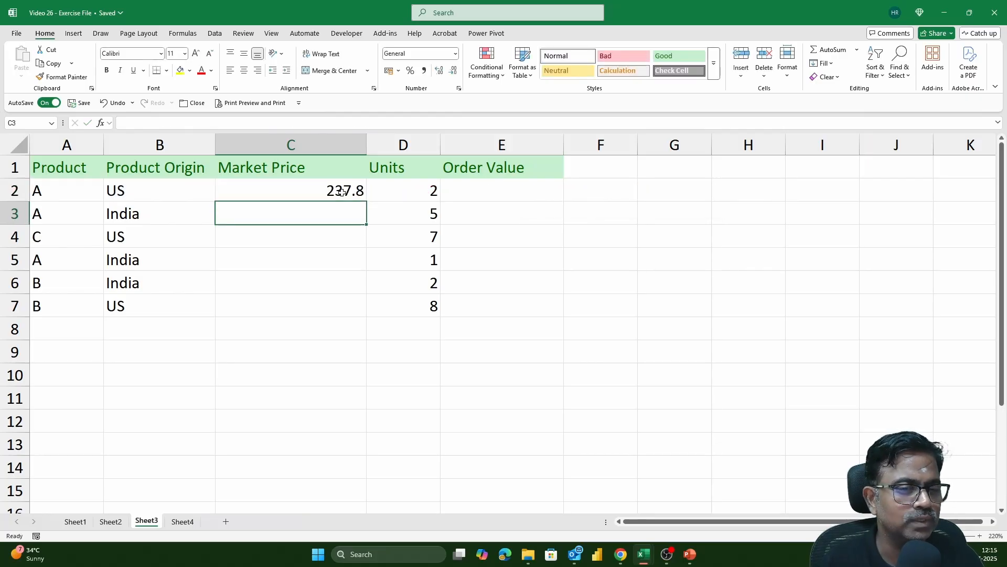
- Fill the Market Price formula from C2 down to C7 and review the formula in C2
{"action": "left_click", "coordinate": [342, 192]}
{"action": "left_click_drag", "start_coordinate": [365, 205], "coordinate": [363, 304]}
{"action": "double_click", "coordinate": [353, 190]}
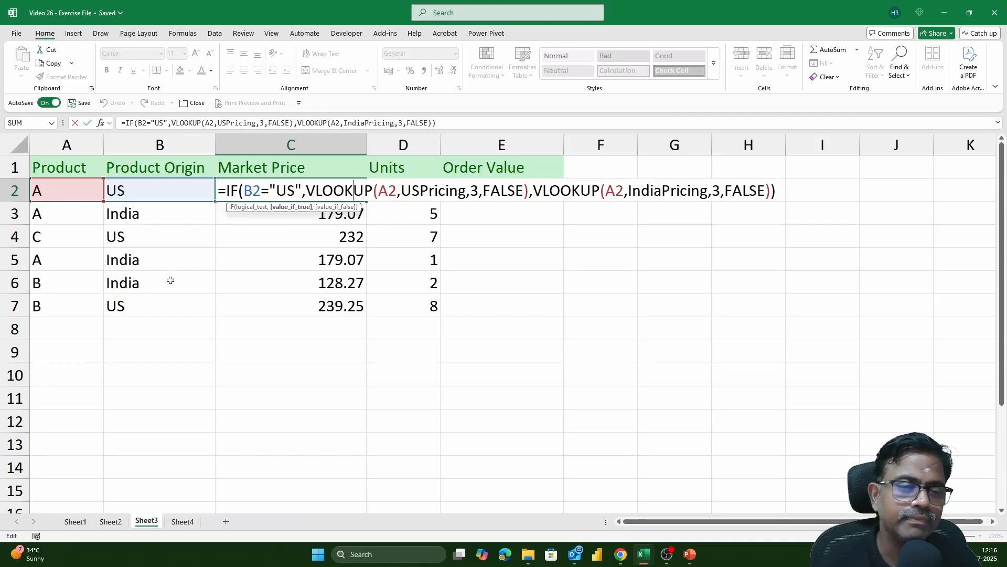
{"action": "left_click", "coordinate": [247, 272]}
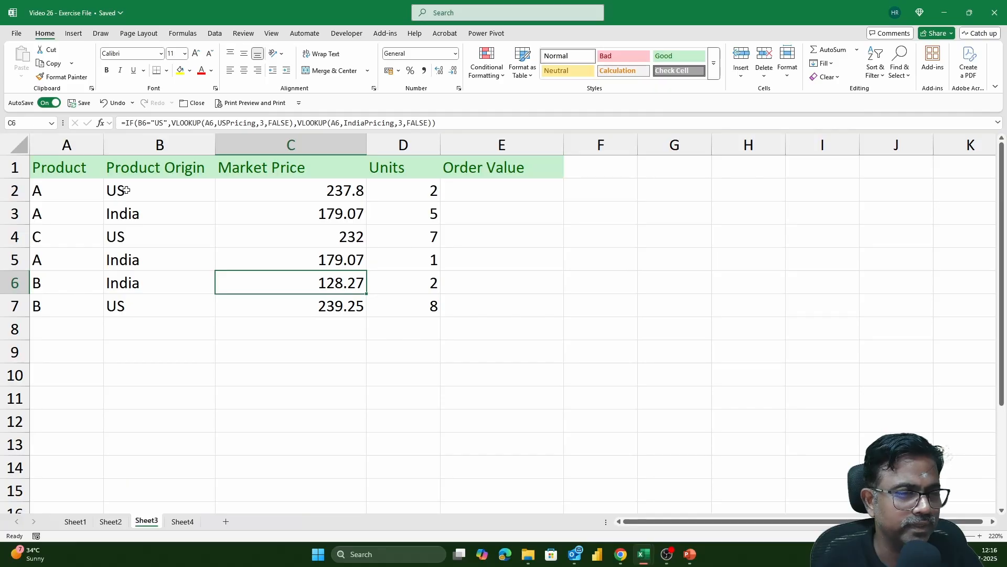
- Compare the Market Price results on Sheet3 with the pricing tables on Sheet2 and Sheet1
{"action": "left_click", "coordinate": [60, 188]}
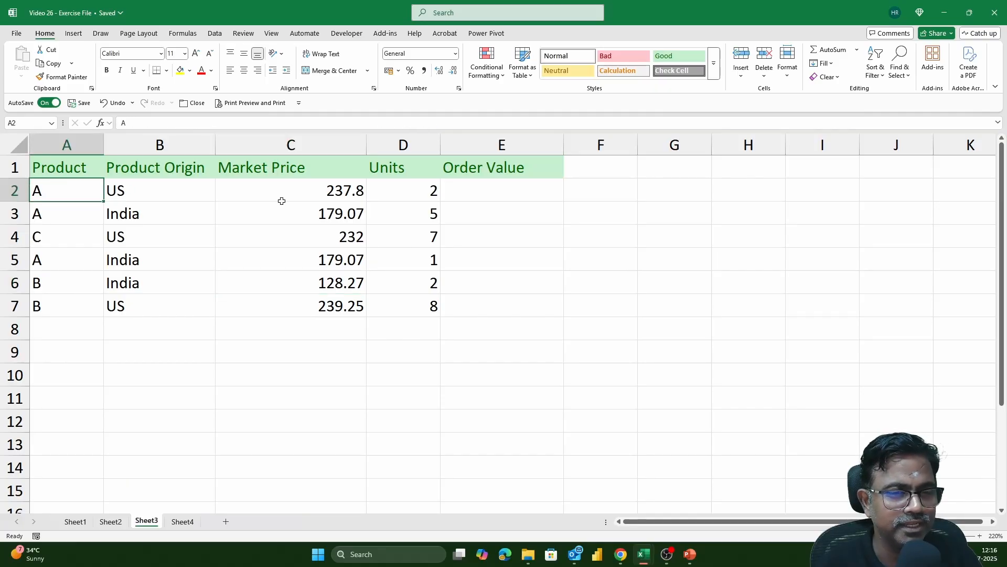
{"action": "left_click", "coordinate": [75, 521]}
{"action": "left_click", "coordinate": [111, 521]}
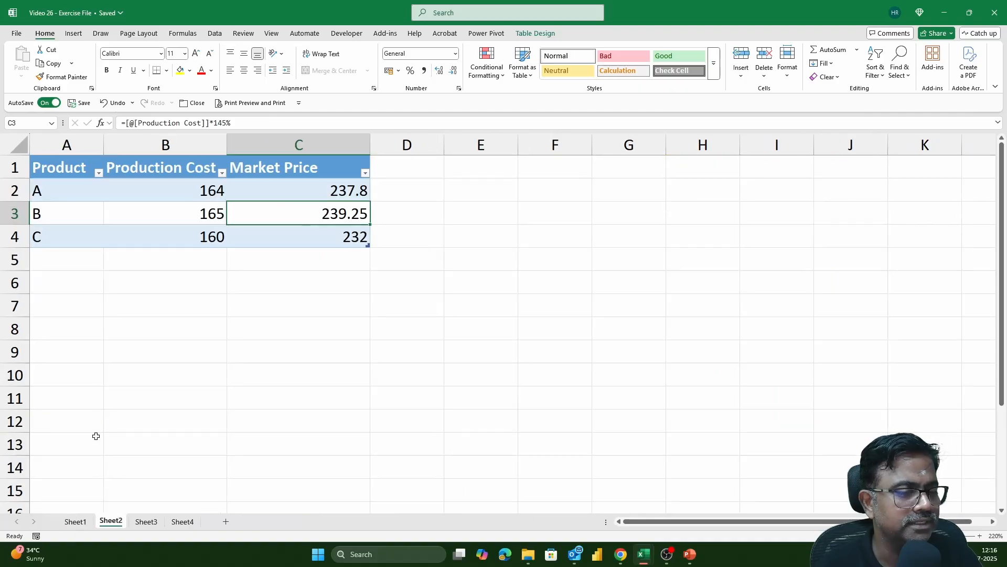
{"action": "left_click", "coordinate": [46, 197]}
{"action": "left_click", "coordinate": [321, 198]}
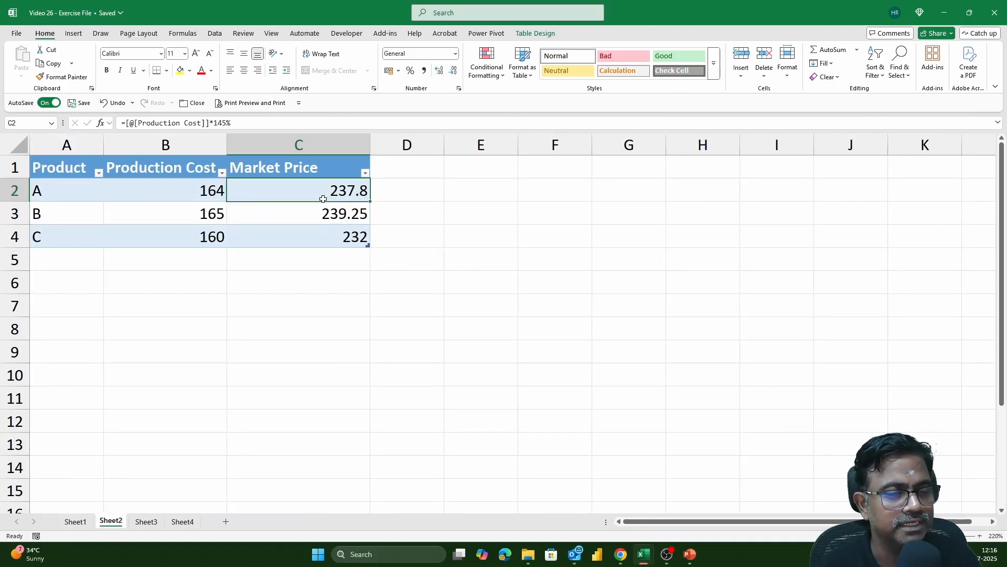
{"action": "left_click", "coordinate": [145, 522]}
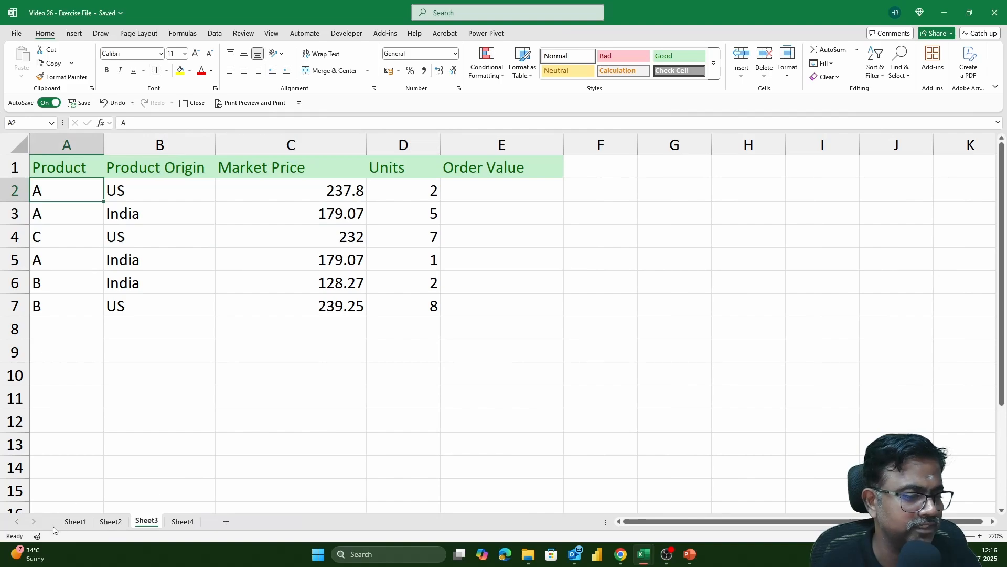
{"action": "left_click", "coordinate": [70, 523]}
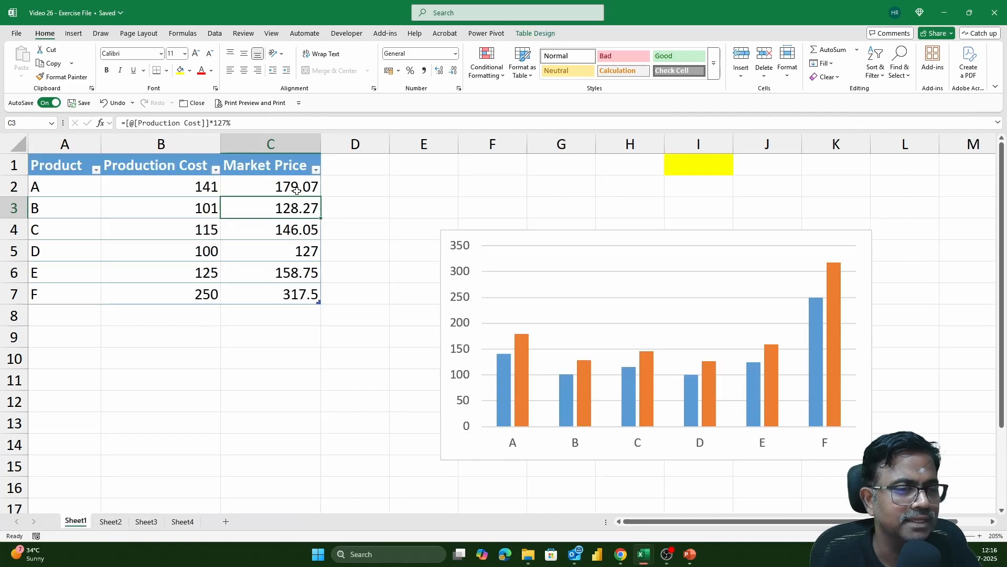
{"action": "left_click", "coordinate": [145, 521]}
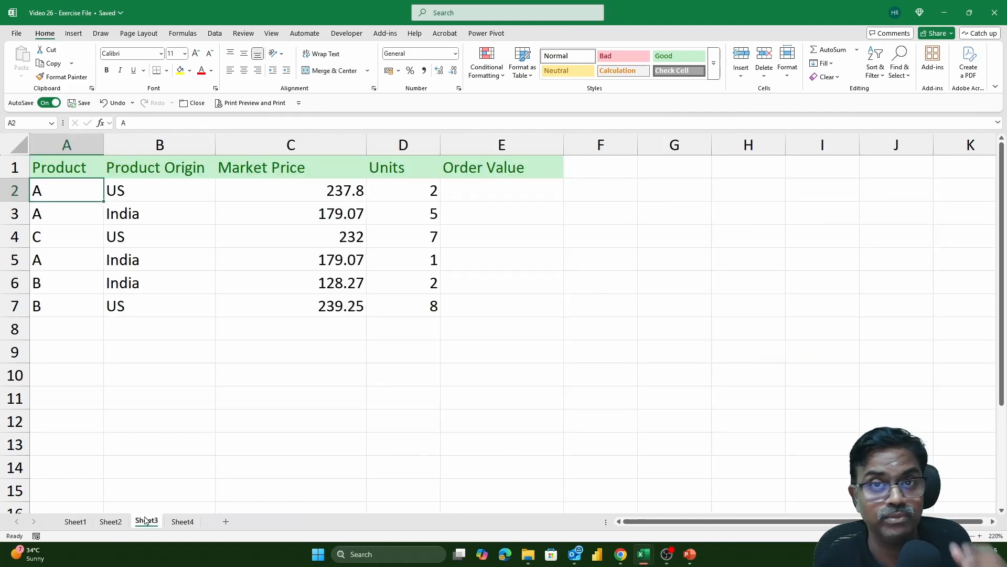
- Calculate Order Value in E2 on Sheet3 with the formula =C2*D2 and fill it down to E7
{"action": "left_click", "coordinate": [530, 184]}
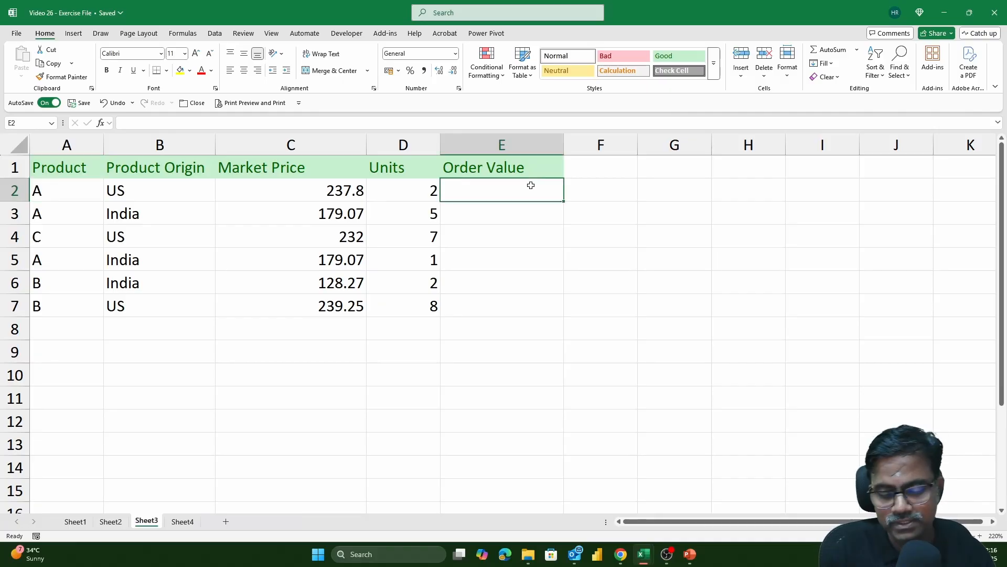
{"action": "type", "text": "="}
{"action": "key", "text": "Left"}
{"action": "key", "text": "Left"}
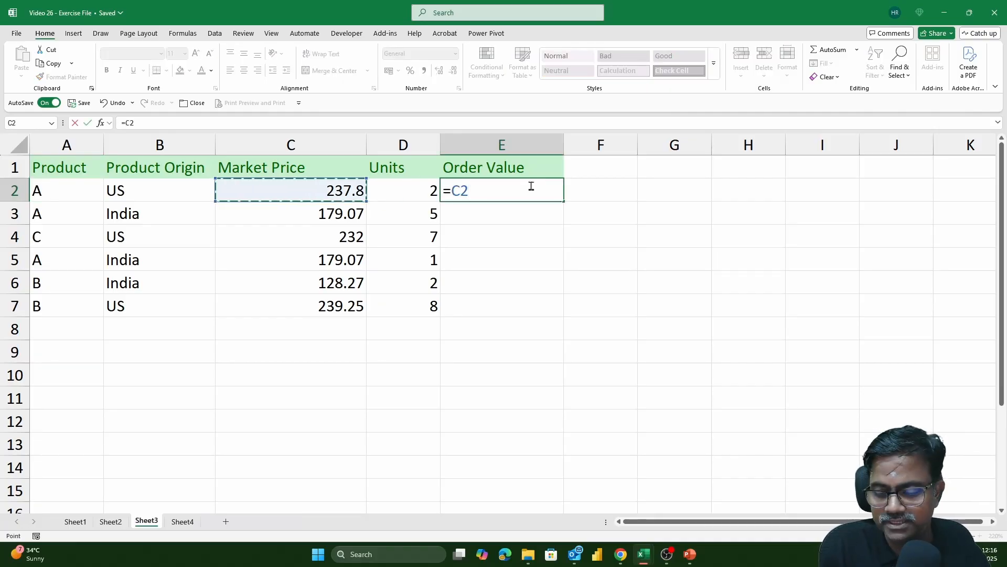
{"action": "type", "text": "*"}
{"action": "key", "text": "Left"}
{"action": "key", "text": "Return"}
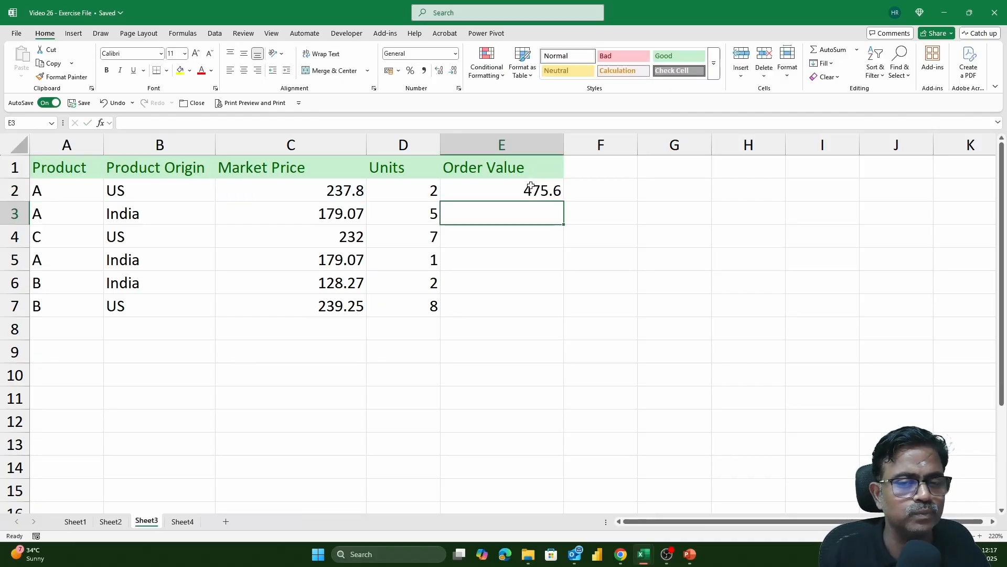
{"action": "key", "text": "Up"}
{"action": "left_click_drag", "start_coordinate": [563, 202], "coordinate": [548, 322]}
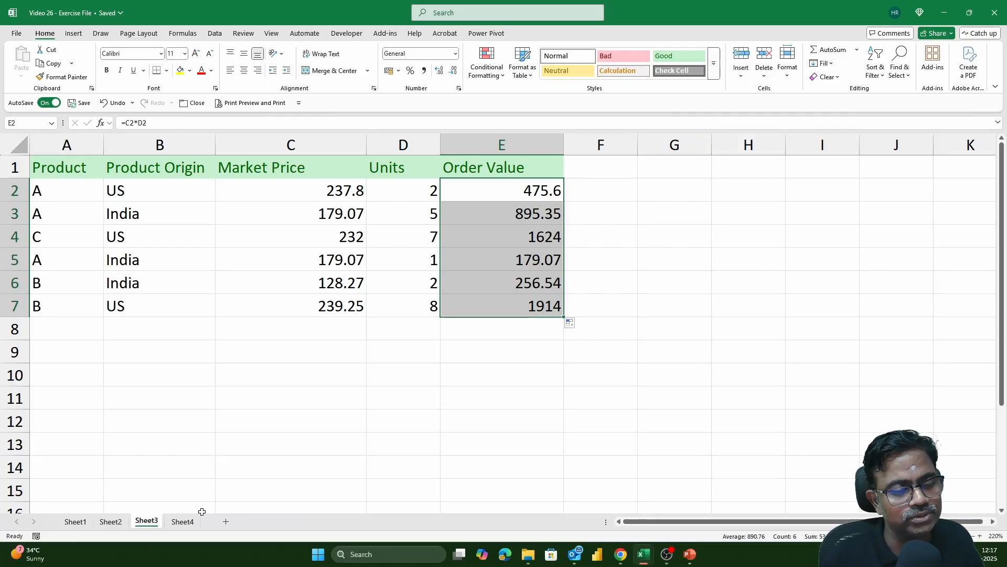
- Switch the exercise file to Sheet4, and open the India Pricing workbook from File Explorer to check its table's name
{"action": "left_click", "coordinate": [182, 521]}
{"action": "scroll", "coordinate": [423, 329], "scroll_direction": "up", "scroll_amount": 3, "text": "ctrl"}
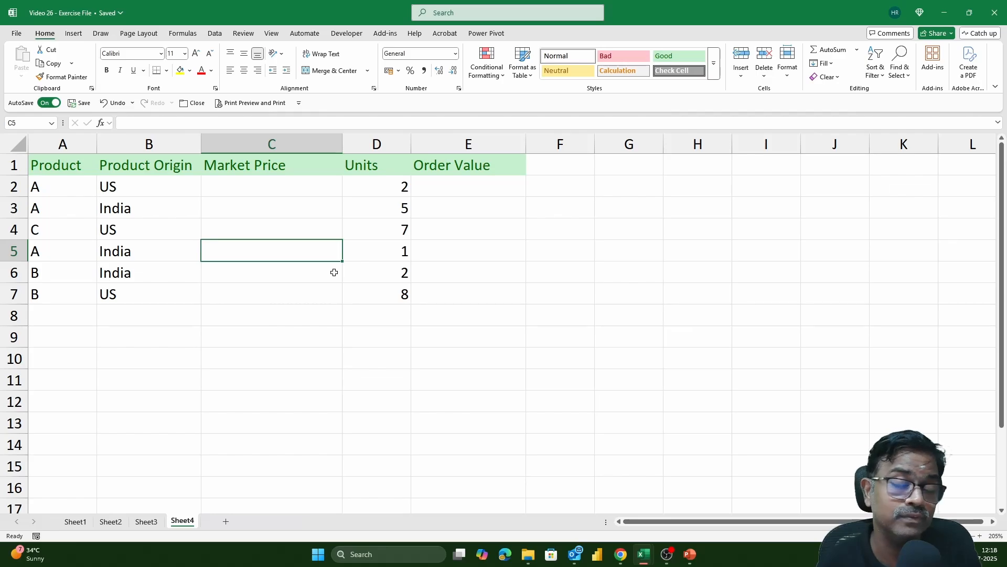
{"action": "key", "text": "alt+Tab"}
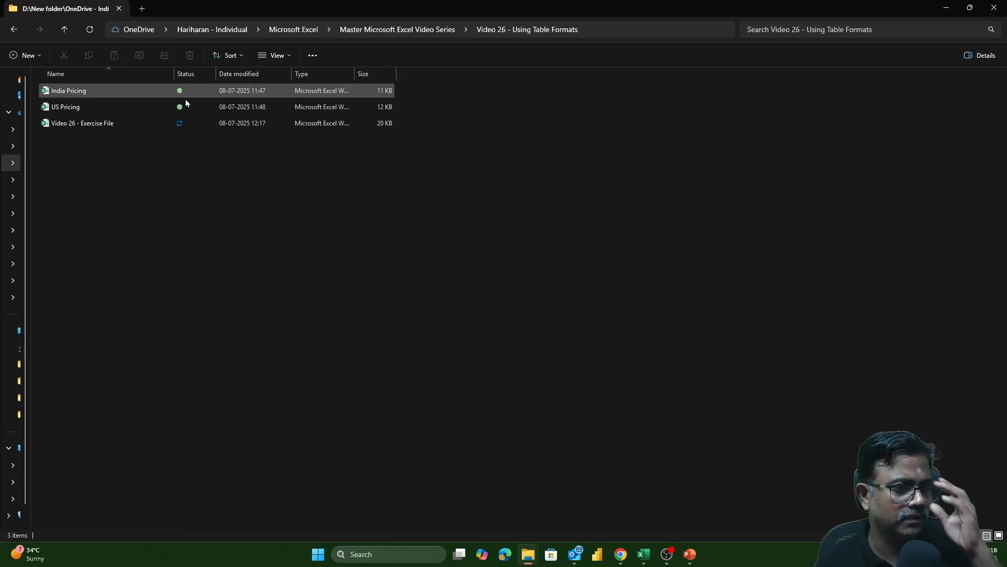
{"action": "left_click", "coordinate": [100, 92]}
{"action": "double_click", "coordinate": [100, 91]}
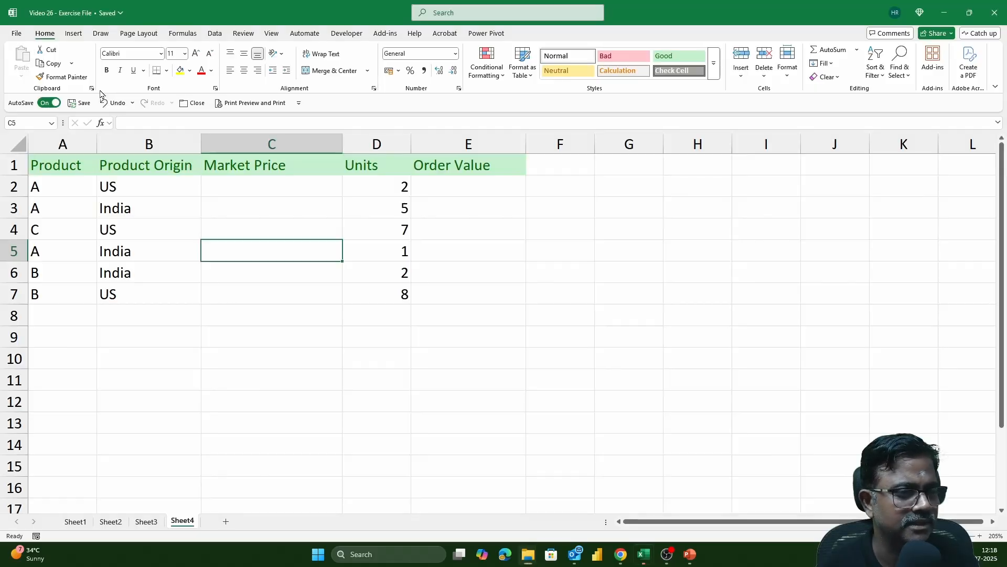
{"action": "left_click", "coordinate": [144, 195]}
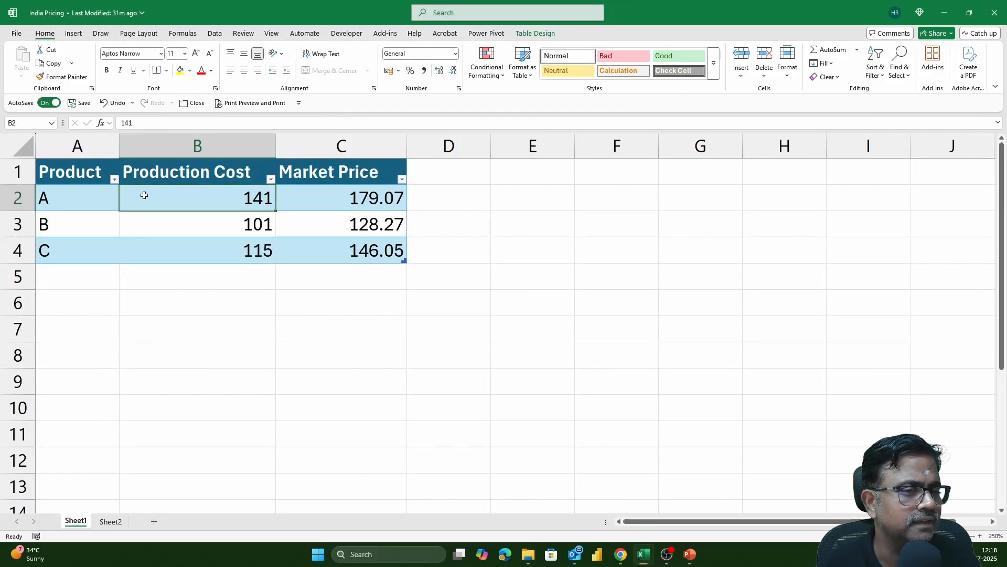
{"action": "left_click", "coordinate": [535, 33]}
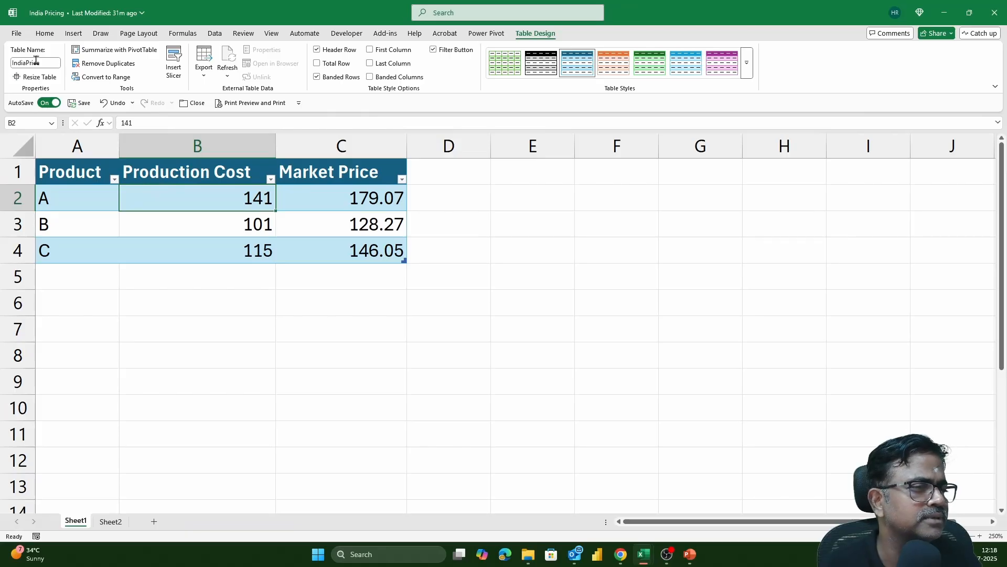
- Open the US Pricing workbook from File Explorer and check the name of its pricing table
{"action": "key", "text": "alt+Tab"}
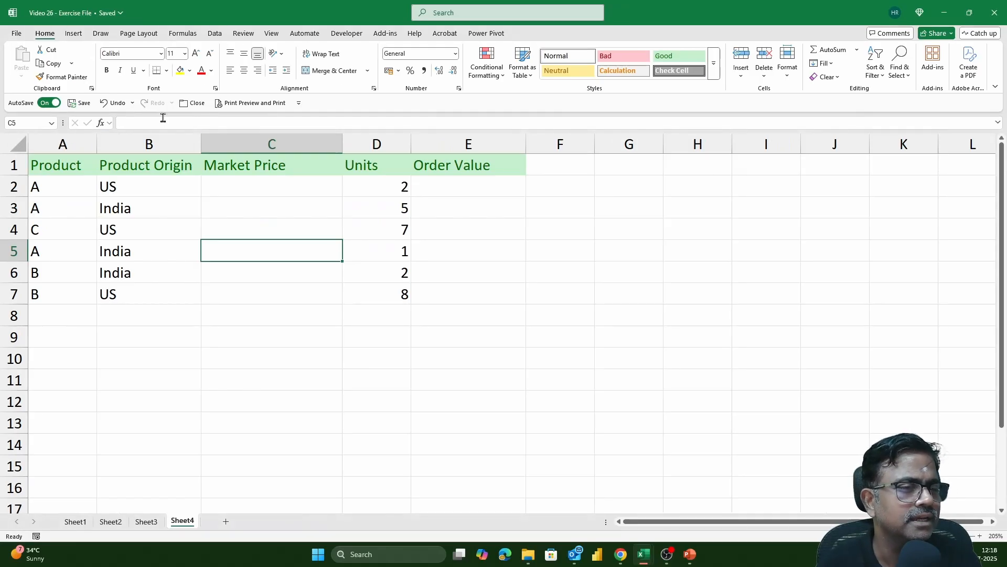
{"action": "key", "text": "alt+Tab"}
{"action": "key", "text": "alt+Tab"}
{"action": "left_click", "coordinate": [77, 109]}
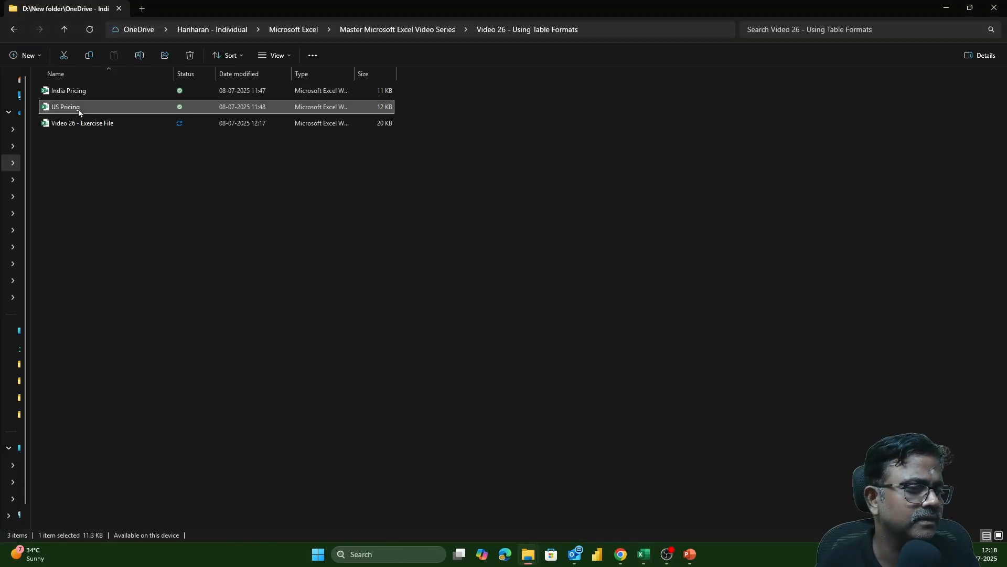
{"action": "double_click", "coordinate": [78, 109]}
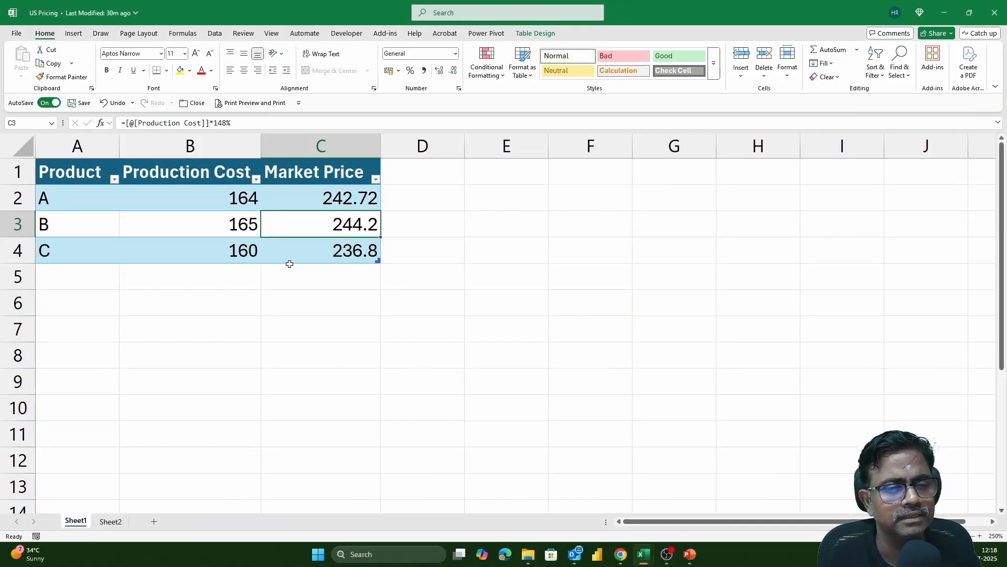
{"action": "left_click", "coordinate": [140, 200]}
{"action": "left_click", "coordinate": [526, 35]}
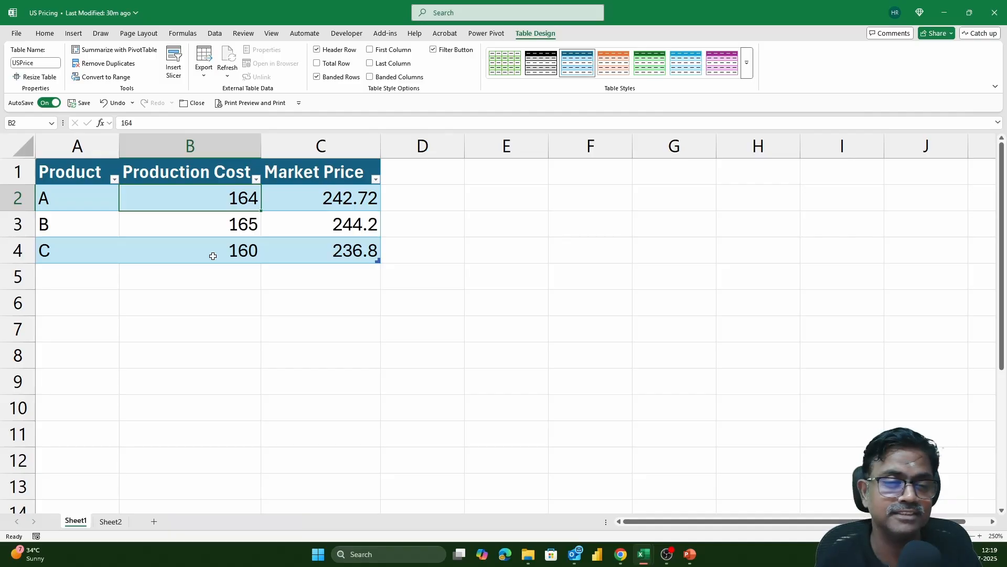
- In cell C2 on Sheet4 of the exercise file, start an IF formula that tests whether B2 equals "US"
{"action": "key", "text": "alt+Tab"}
{"action": "key", "text": "alt+Tab"}
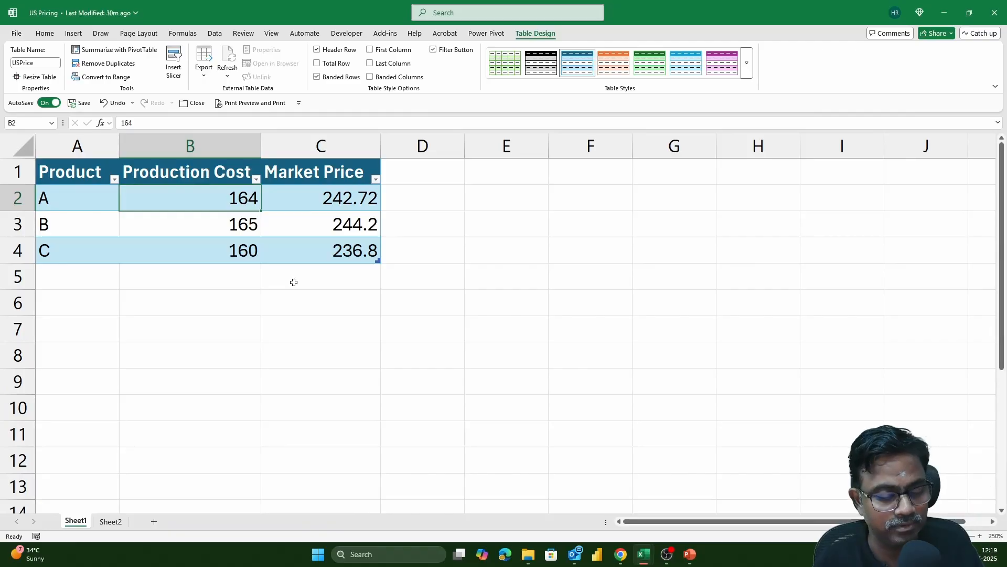
{"action": "key", "text": "alt+Tab"}
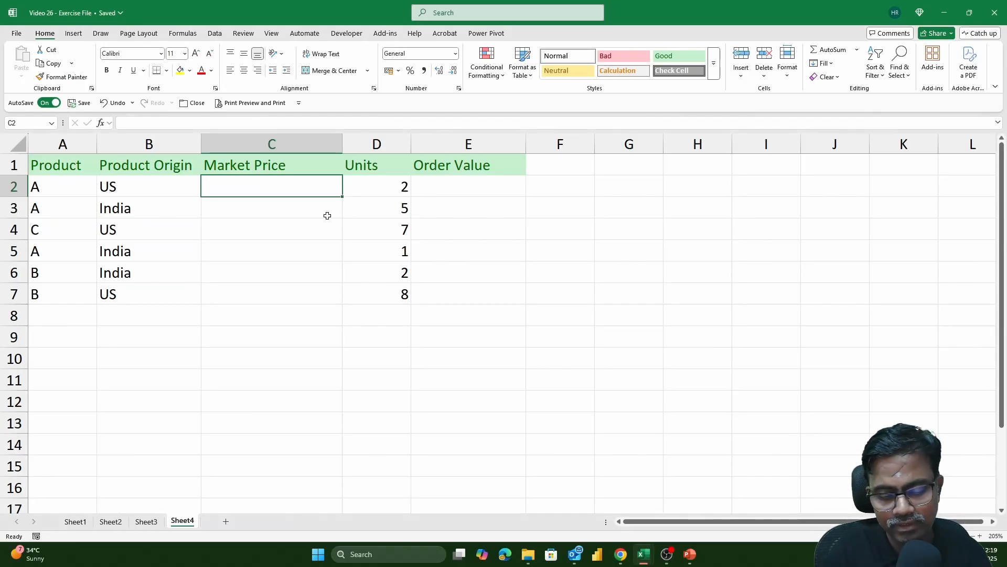
{"action": "type", "text": "="}
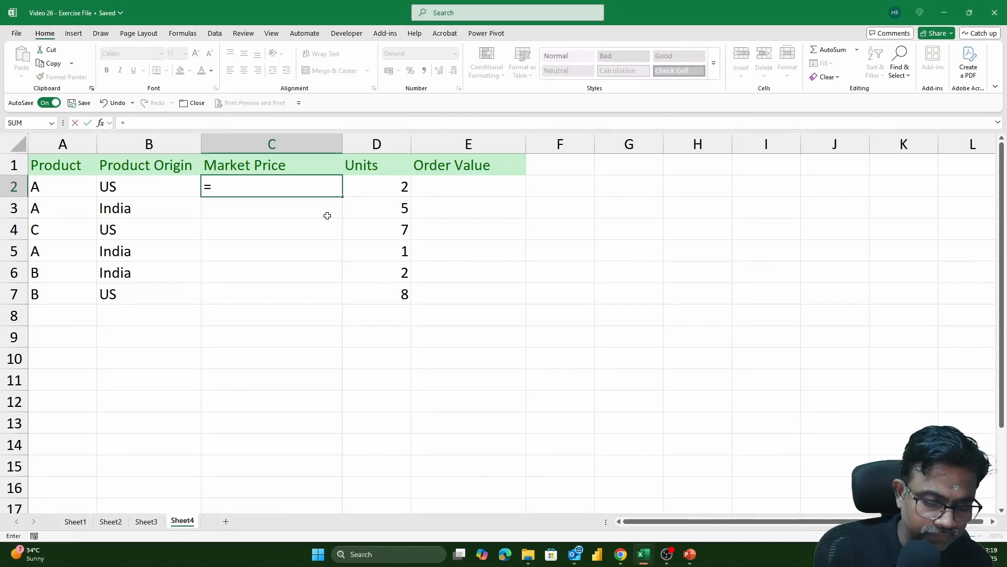
{"action": "type", "text": "f("}
{"action": "key", "text": "BackSpace"}
{"action": "key", "text": "BackSpace"}
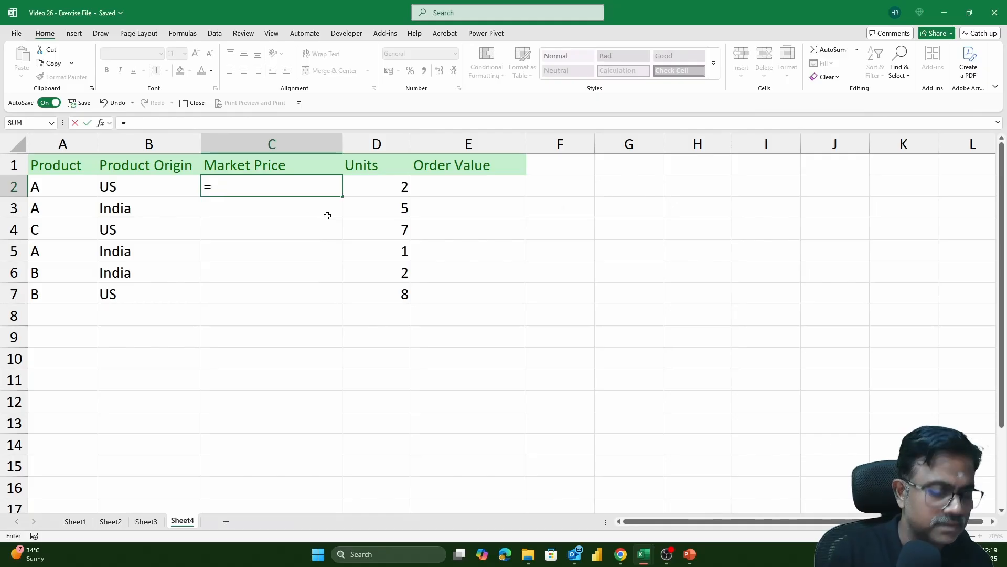
{"action": "type", "text": "if("}
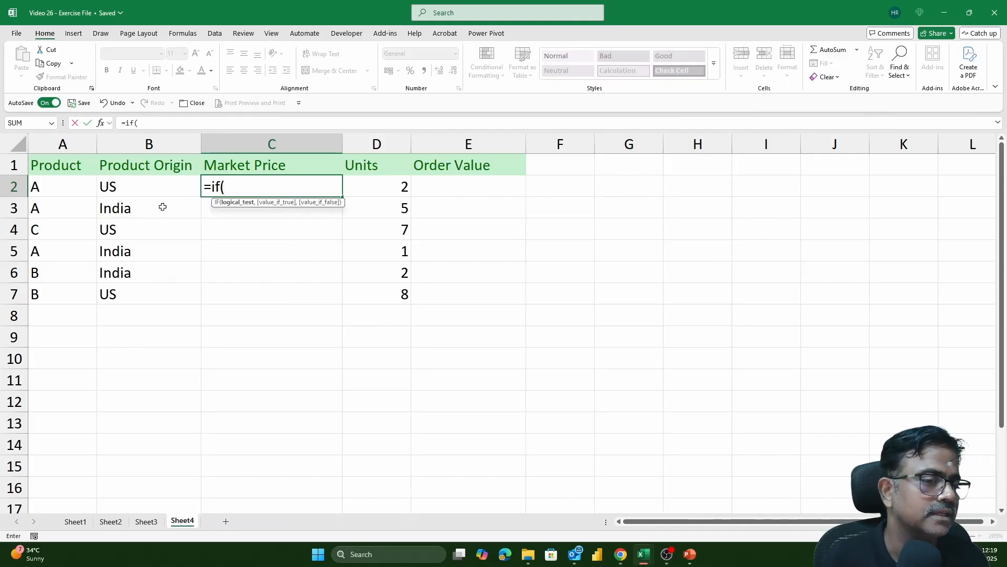
{"action": "left_click", "coordinate": [143, 172]}
{"action": "left_click", "coordinate": [144, 184]}
{"action": "type", "text": "="}
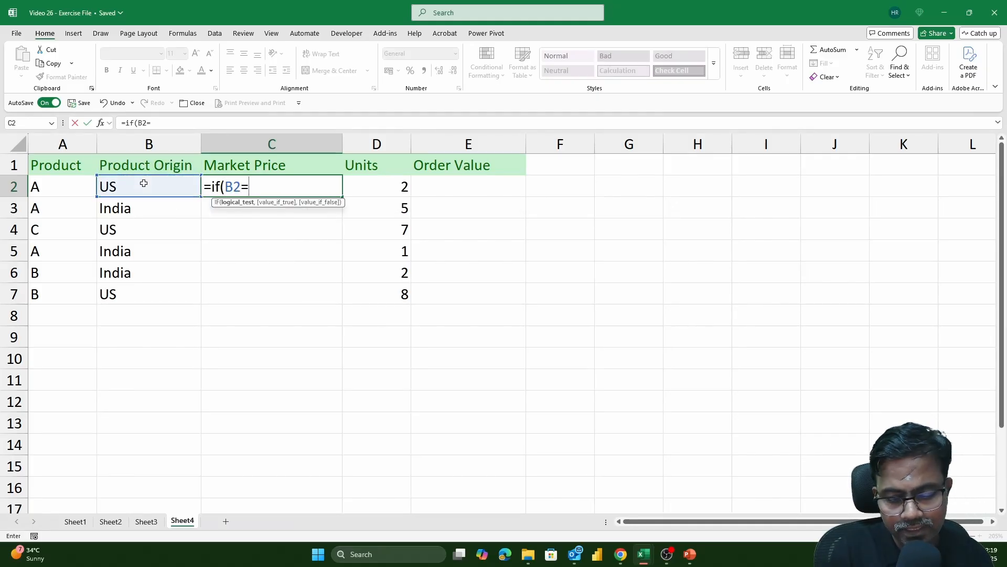
{"action": "type", "text": "\"USA"}
{"action": "key", "text": "BackSpace"}
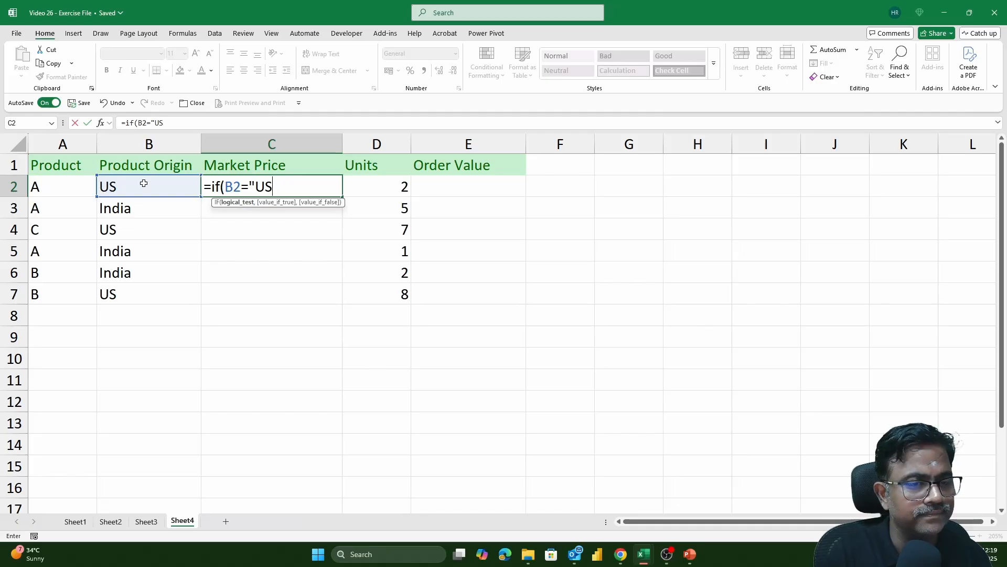
{"action": "type", "text": "\","}
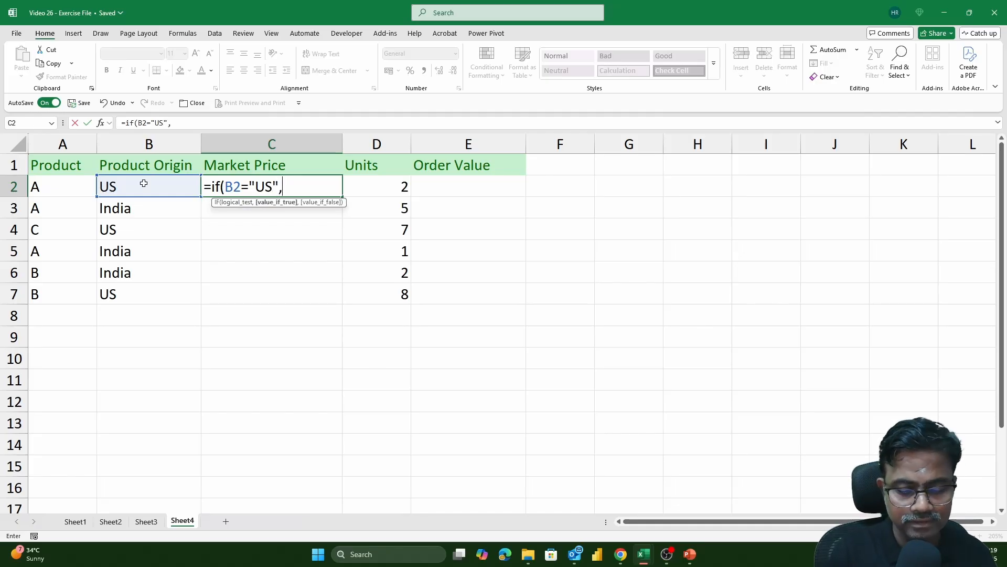
- Begin a VLOOKUP of product A2 as the IF formula's value-if-true, discarding the trial entry of the local US table name
{"action": "type", "text": "vlo"}
{"action": "key", "text": "Tab"}
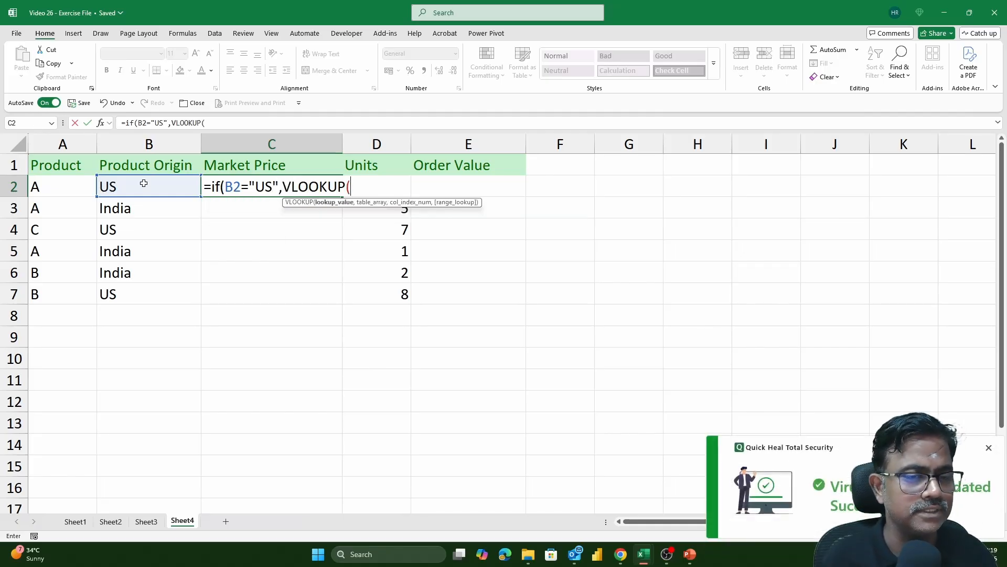
{"action": "left_click", "coordinate": [68, 180]}
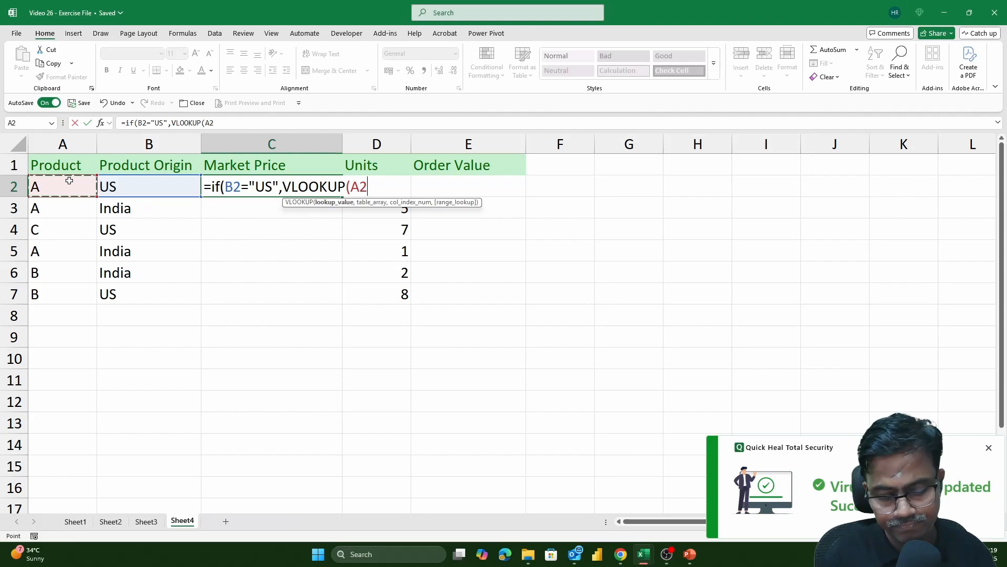
{"action": "type", "text": ",usp"}
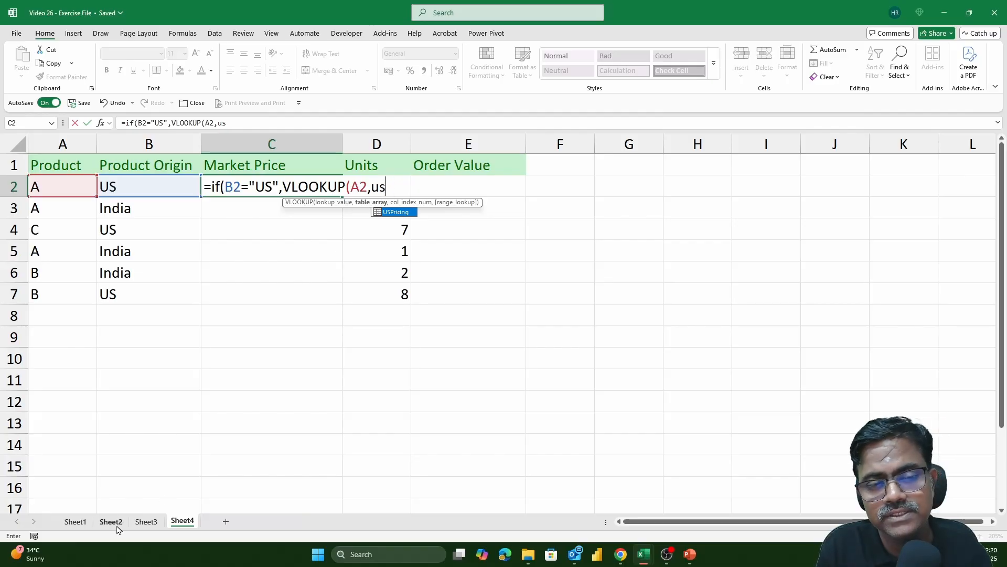
{"action": "key", "text": "BackSpace"}
{"action": "key", "text": "BackSpace"}
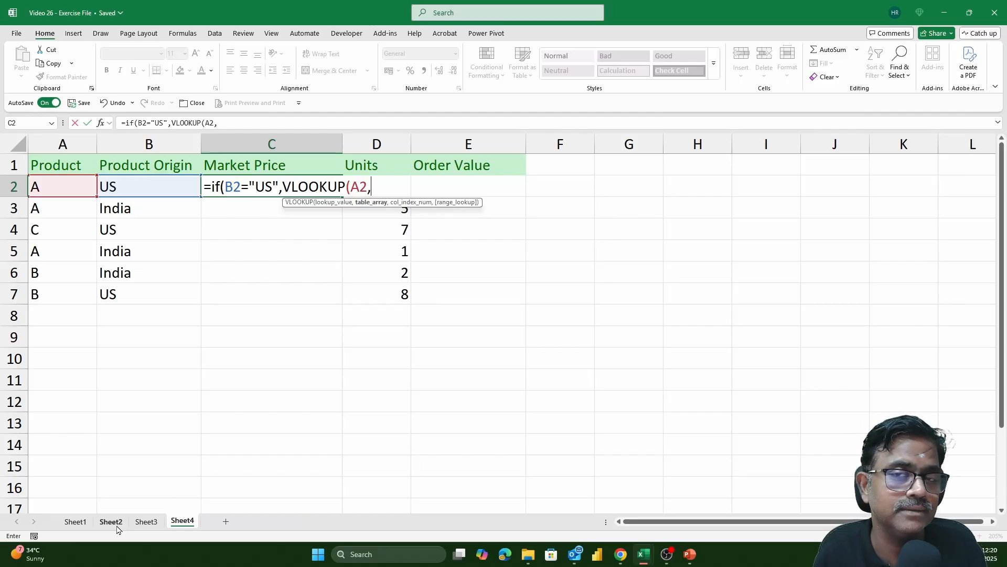
- Use the whole USPrice table in the US Pricing workbook as the lookup range, returning column 3 with exact match FALSE
{"action": "key", "text": "ctrl+Tab"}
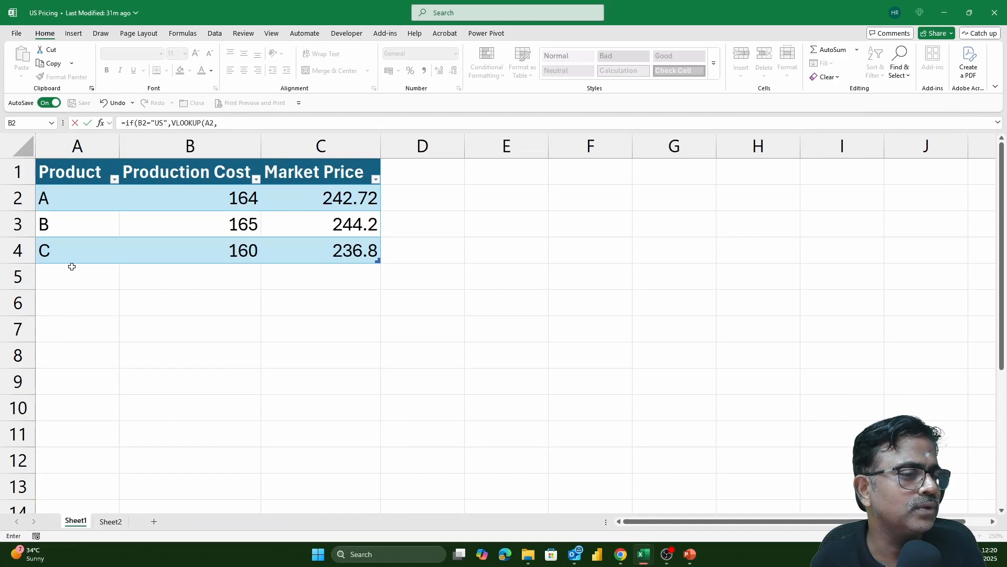
{"action": "left_click_drag", "start_coordinate": [79, 172], "coordinate": [349, 249]}
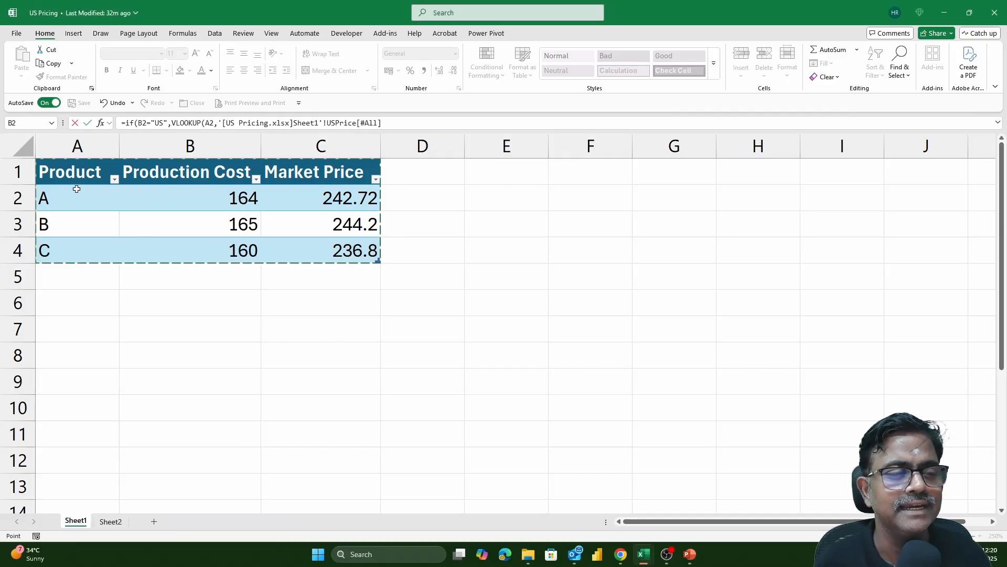
{"action": "type", "text": ","}
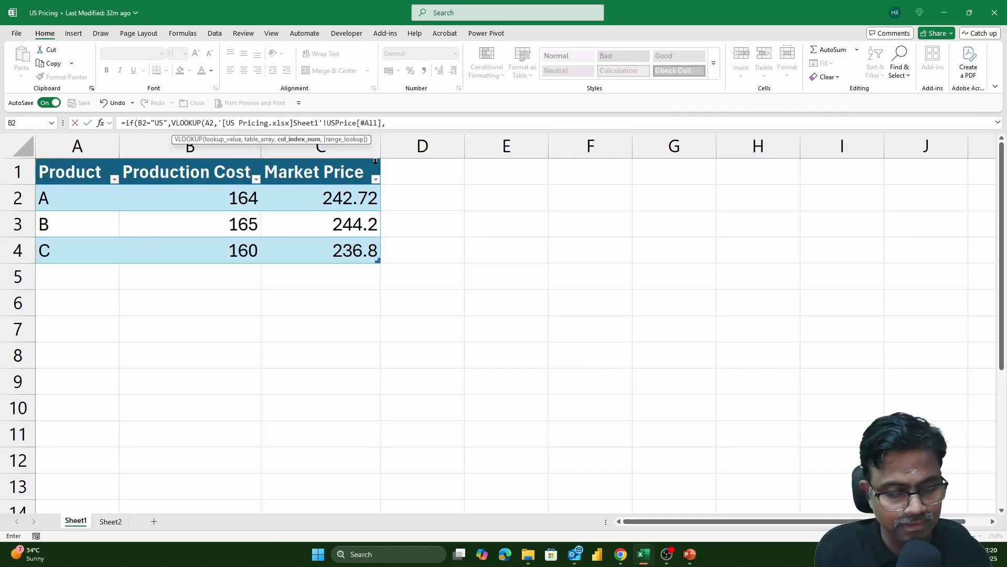
{"action": "type", "text": "3,false"}
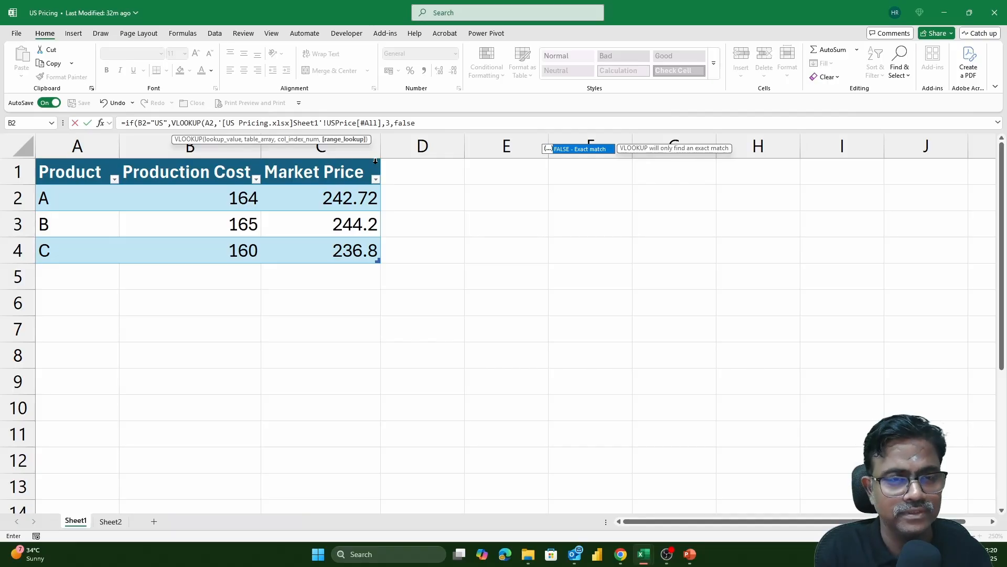
{"action": "type", "text": "),"}
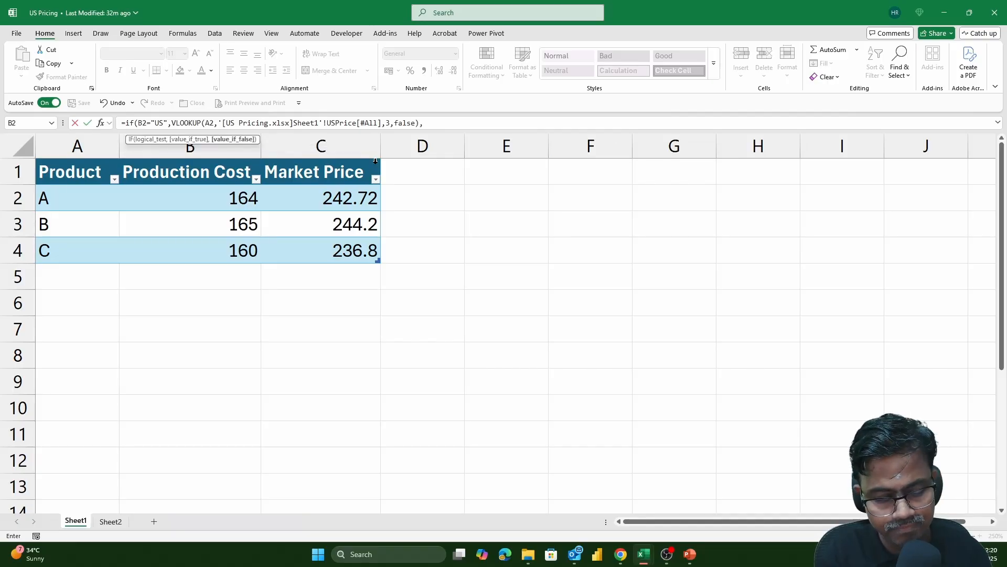
- Add a second VLOOKUP of A2 as the value-if-false, using the whole IndiaPrice table in the India Pricing workbook as its range
{"action": "type", "text": "VLOOKUP("}
{"action": "key", "text": "alt+Tab"}
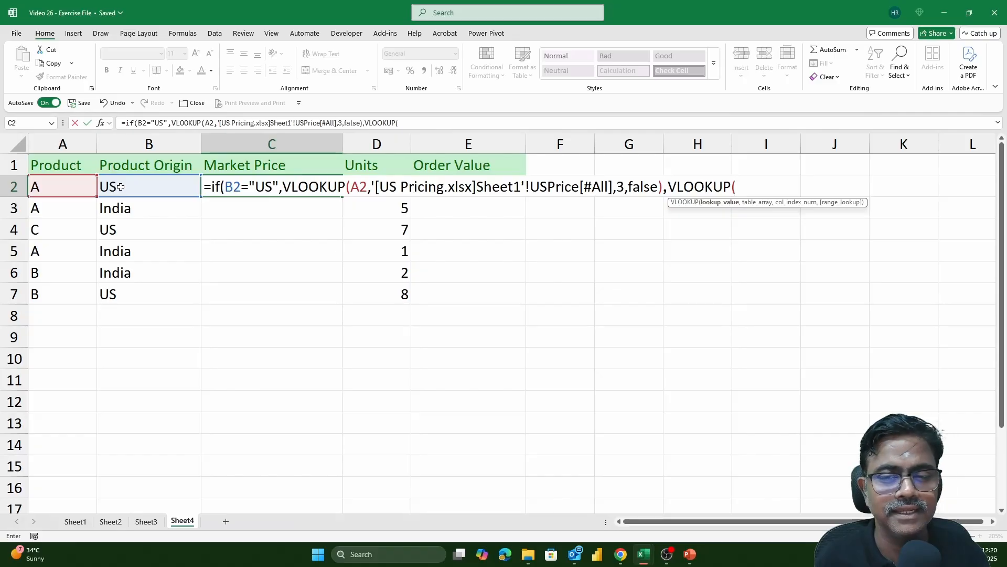
{"action": "left_click", "coordinate": [69, 184]}
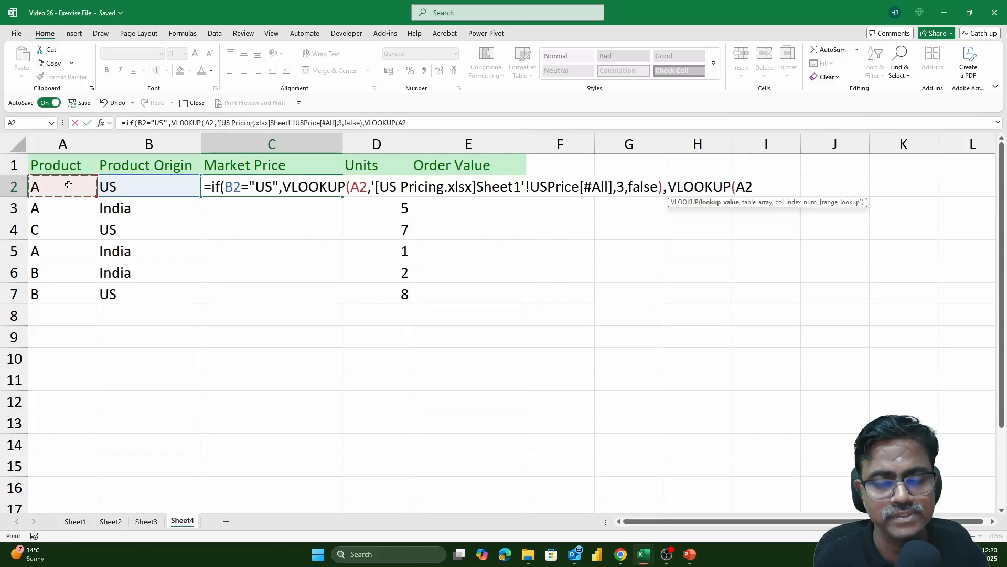
{"action": "type", "text": ","}
{"action": "key", "text": "alt+Tab"}
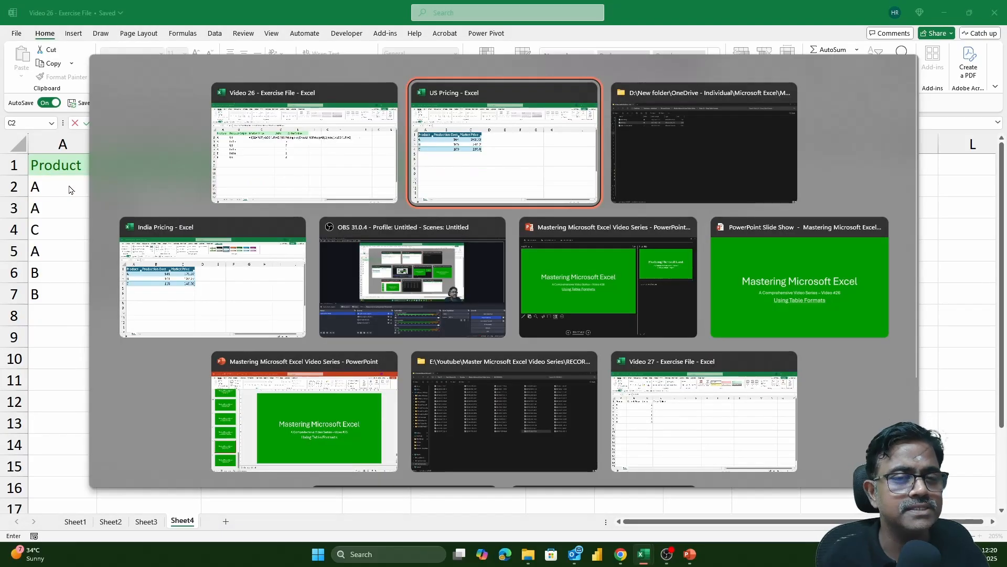
{"action": "key", "text": "alt+Tab"}
{"action": "key", "text": "alt+Tab"}
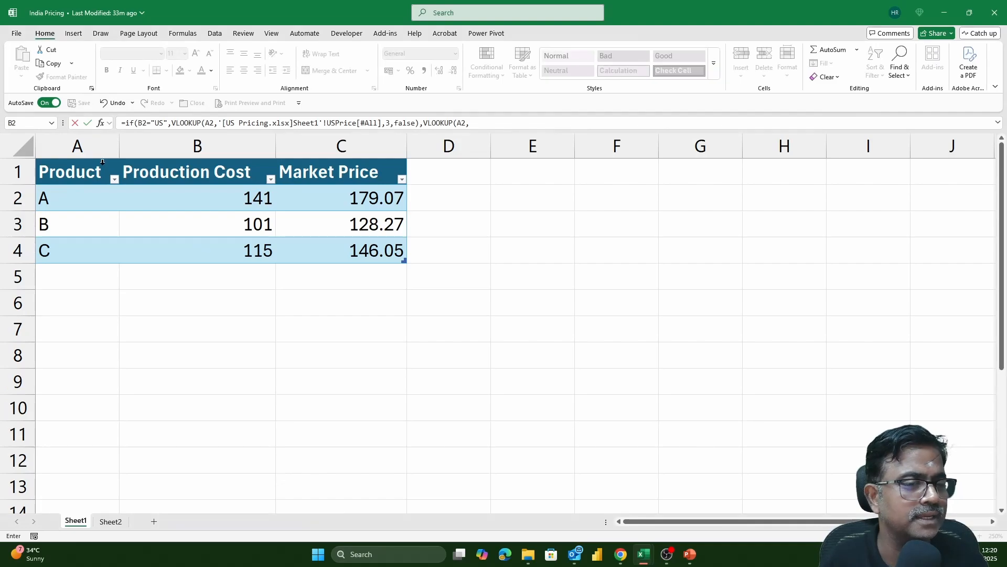
{"action": "left_click_drag", "start_coordinate": [71, 175], "coordinate": [356, 260]}
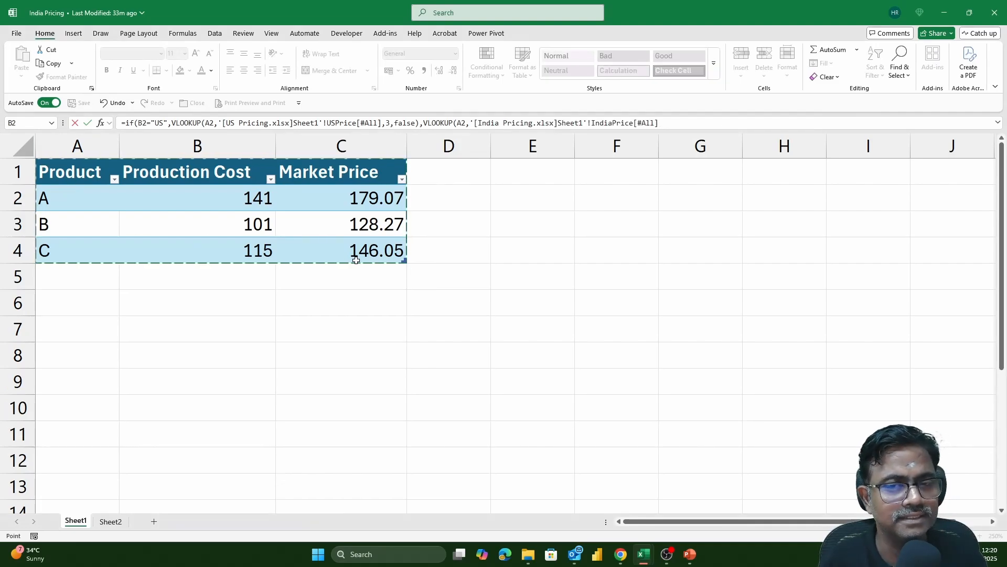
- Complete the India lookup with column 3 and exact match FALSE, and fill the finished Market Price formula from C2 down to C7
{"action": "type", "text": ","}
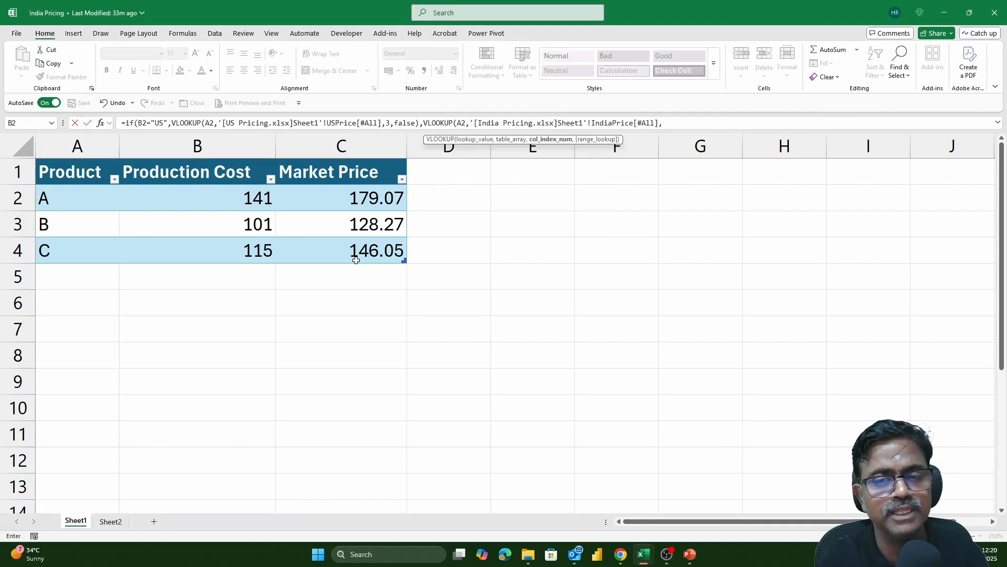
{"action": "type", "text": "3,false"}
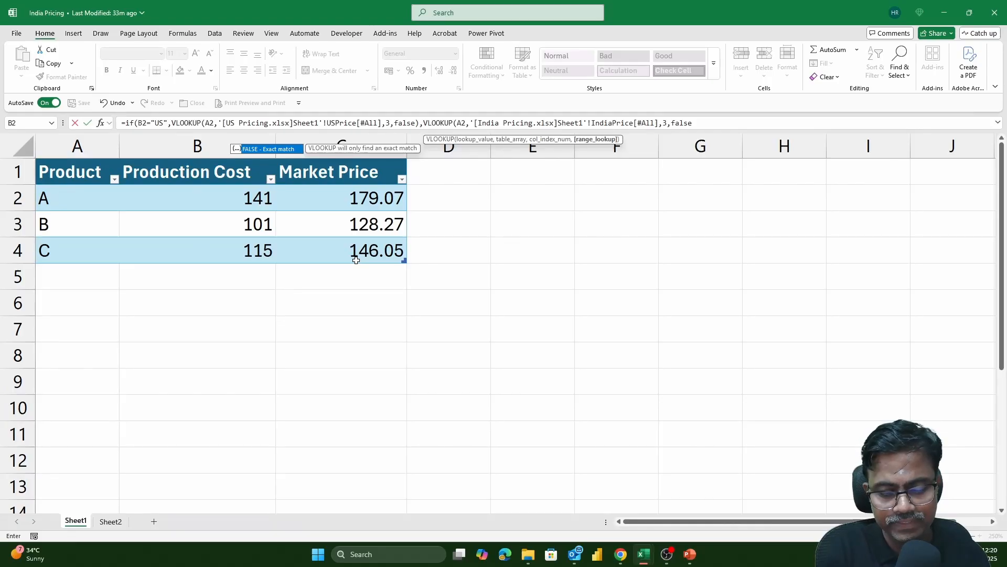
{"action": "type", "text": "))"}
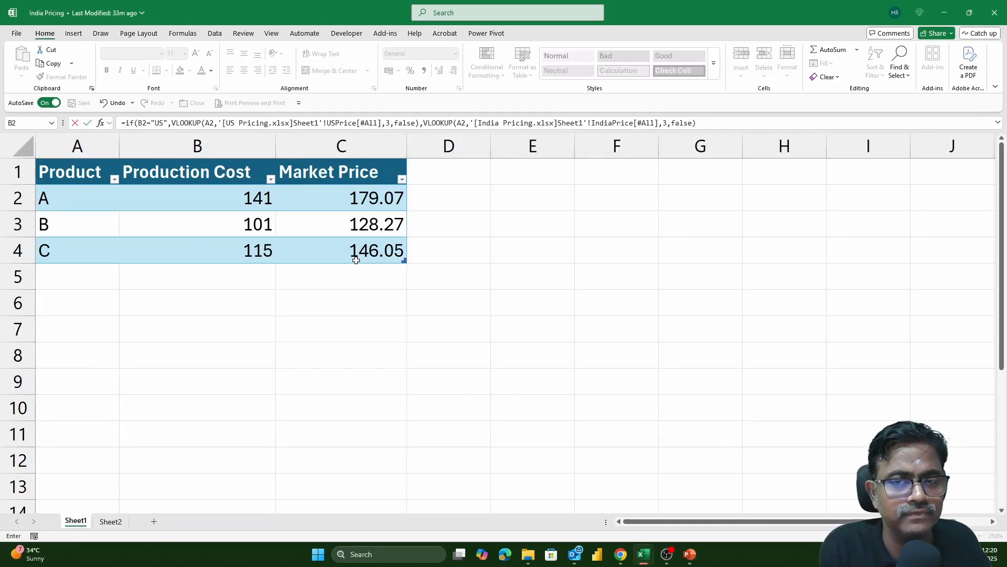
{"action": "key", "text": "Return"}
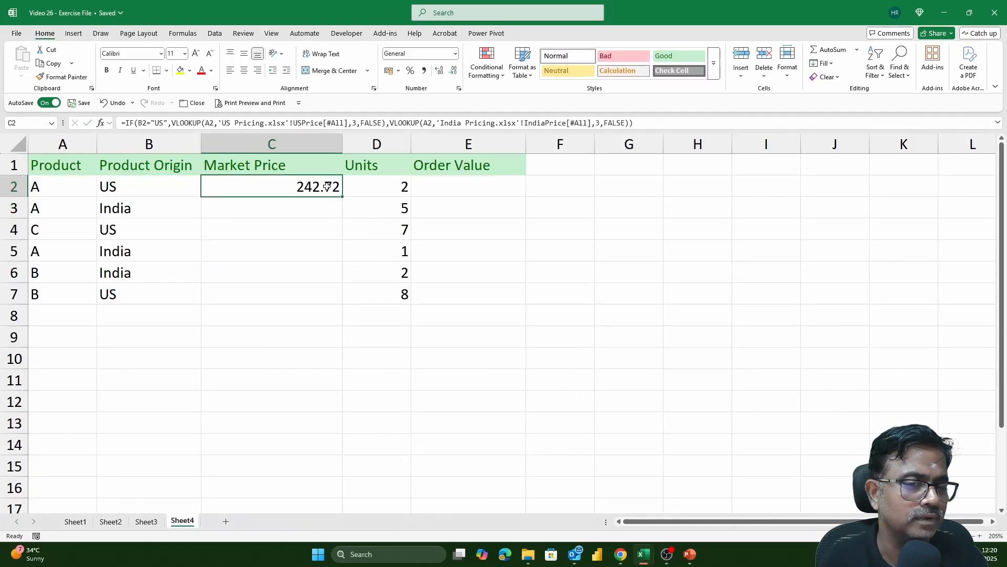
{"action": "left_click", "coordinate": [315, 188]}
{"action": "left_click_drag", "start_coordinate": [345, 199], "coordinate": [331, 294]}
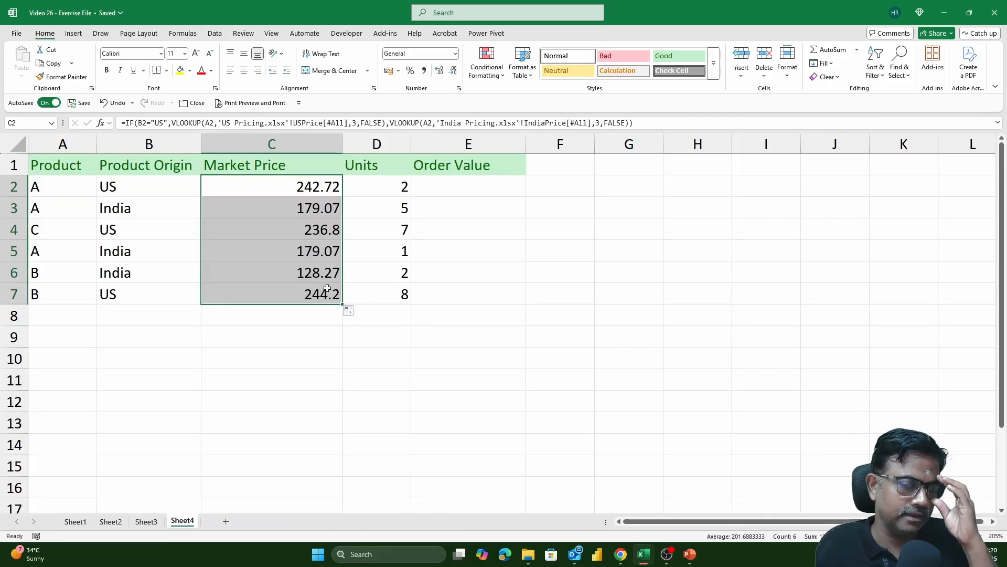